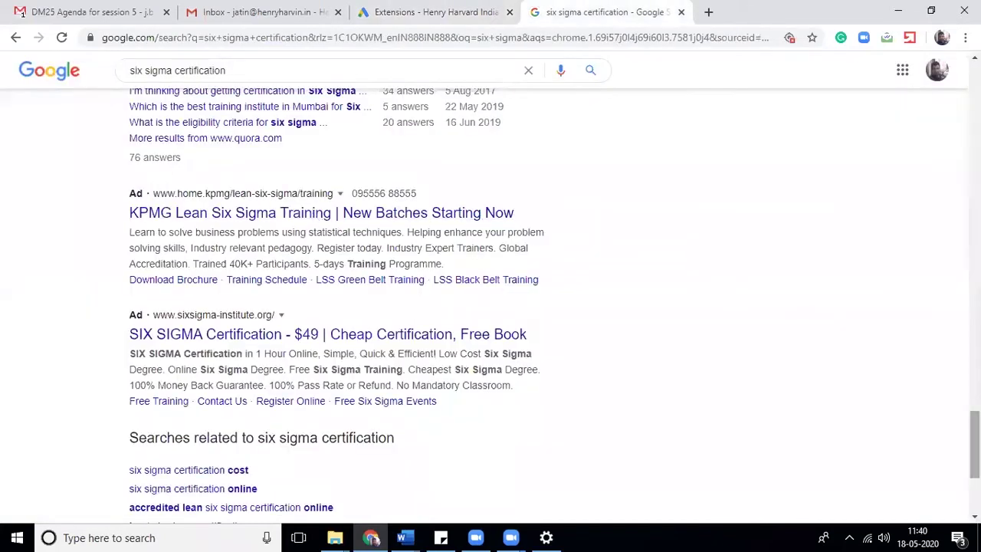
# - Return to the top of the six sigma results and highlight the TÜV SÜD ad's callout sentences
pyautogui.scroll(10, 490, 307)
pyautogui.scroll(6, 444, 201)
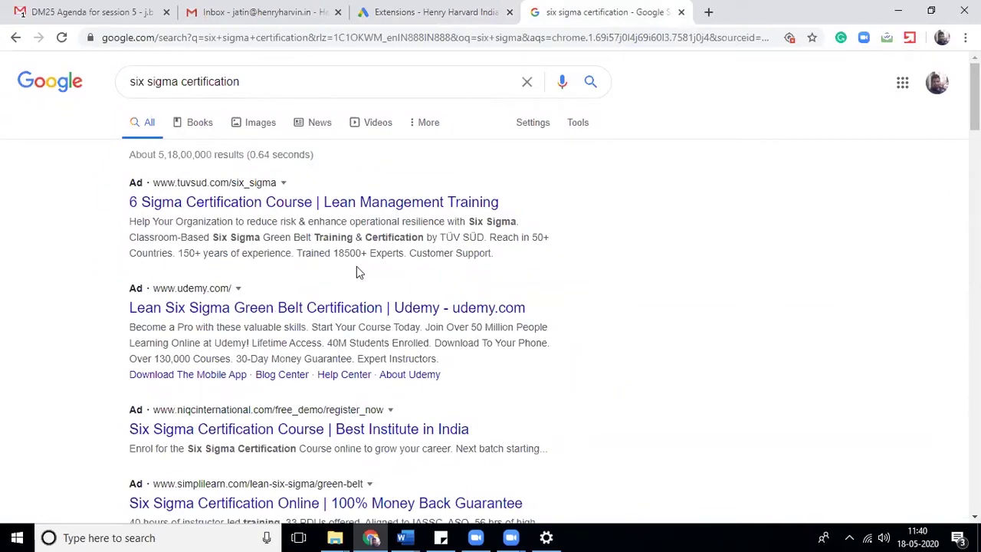
pyautogui.moveTo(490, 237); pyautogui.dragTo(505, 259)
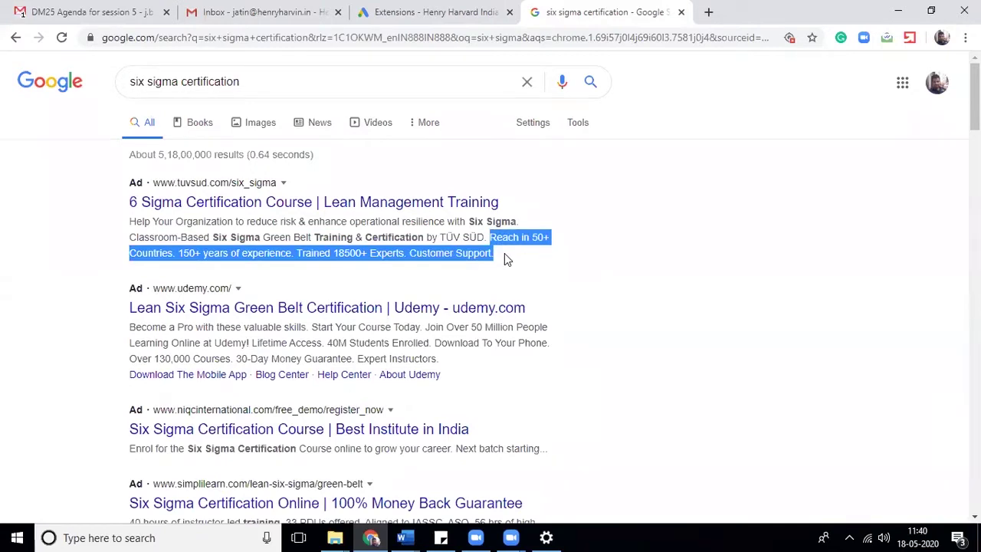
pyautogui.click(504, 259)
pyautogui.moveTo(490, 236)
pyautogui.mouseDown()
pyautogui.moveTo(543, 234)
pyautogui.moveTo(494, 254)
pyautogui.mouseUp()
pyautogui.moveTo(208, 266); pyautogui.dragTo(228, 254)
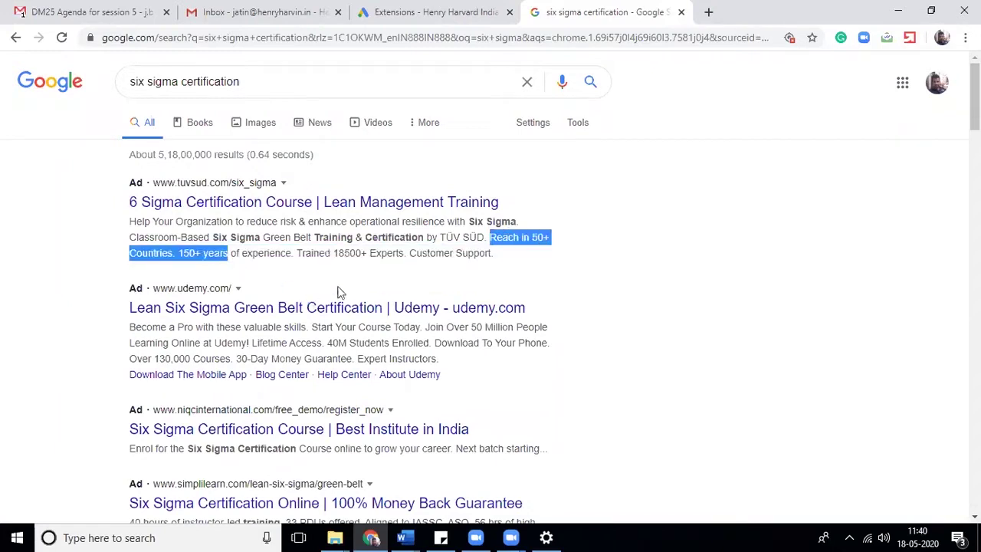
pyautogui.click(516, 253)
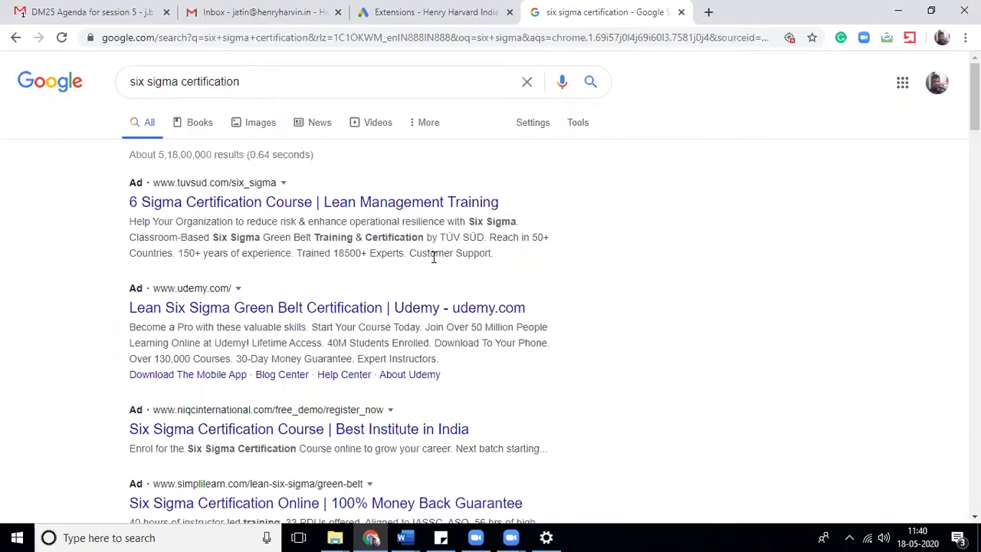
# - Copy '150+ years of experience' and 'Trained 18500+ Experts' from the TÜV SÜD ad into Callout text 1 and 2
pyautogui.click(447, 8)
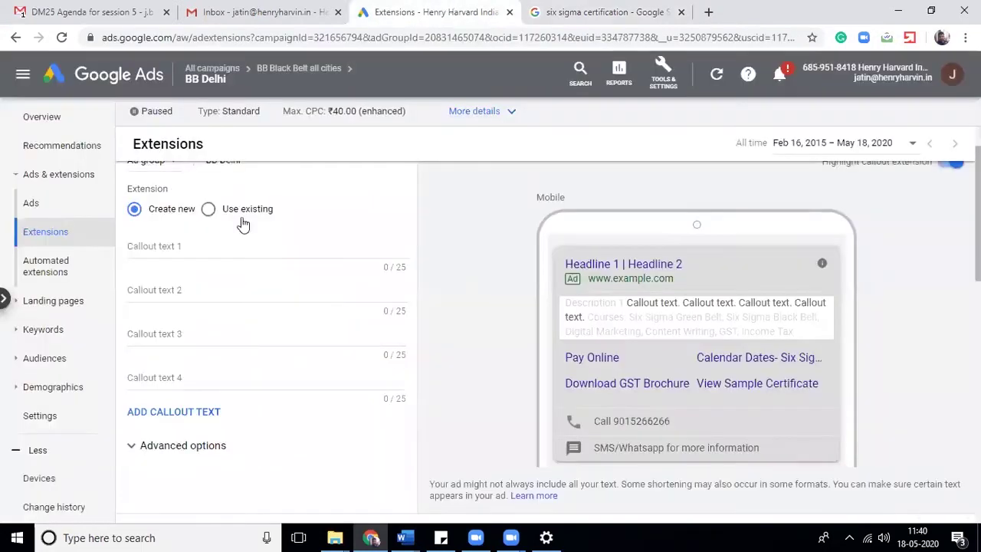
pyautogui.click(579, 9)
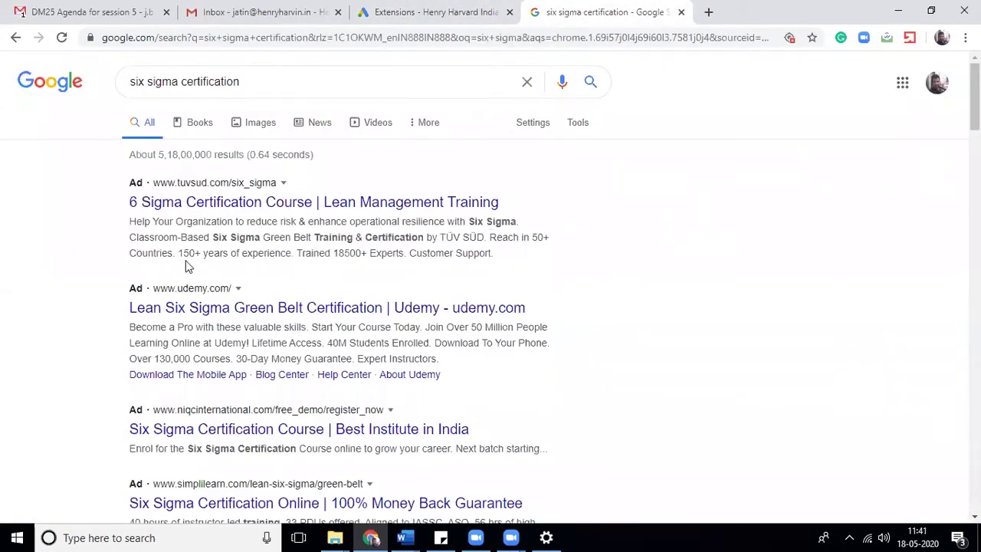
pyautogui.moveTo(180, 252); pyautogui.dragTo(292, 251)
pyautogui.hotkey('ctrl', 'c')
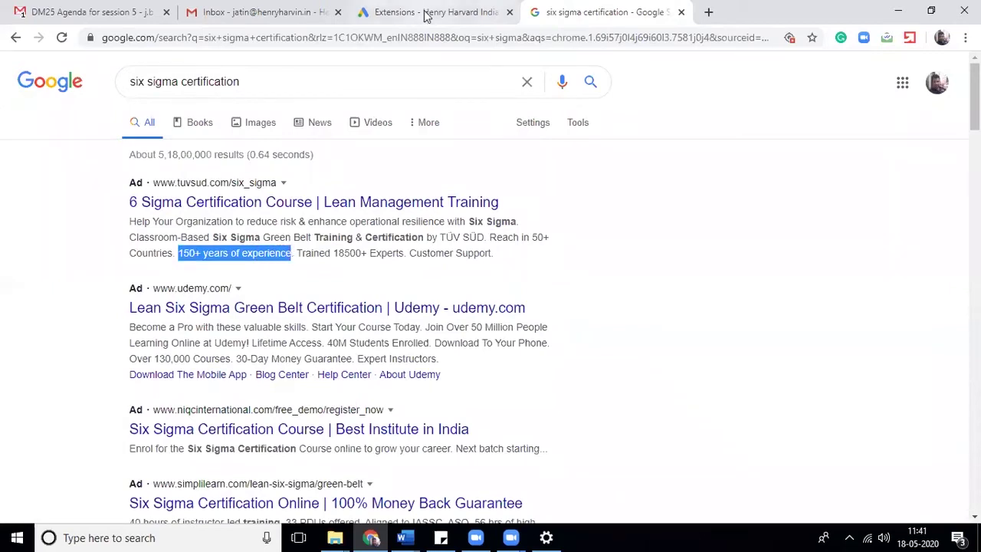
pyautogui.click(426, 13)
pyautogui.click(214, 244)
pyautogui.hotkey('ctrl', 'v')
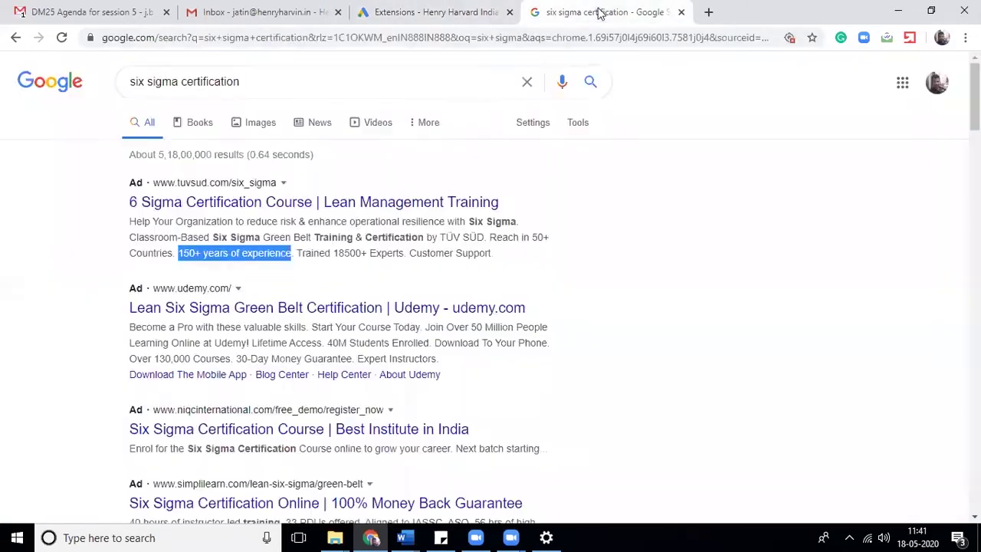
pyautogui.click(596, 12)
pyautogui.moveTo(297, 252); pyautogui.dragTo(405, 255)
pyautogui.hotkey('ctrl', 'c')
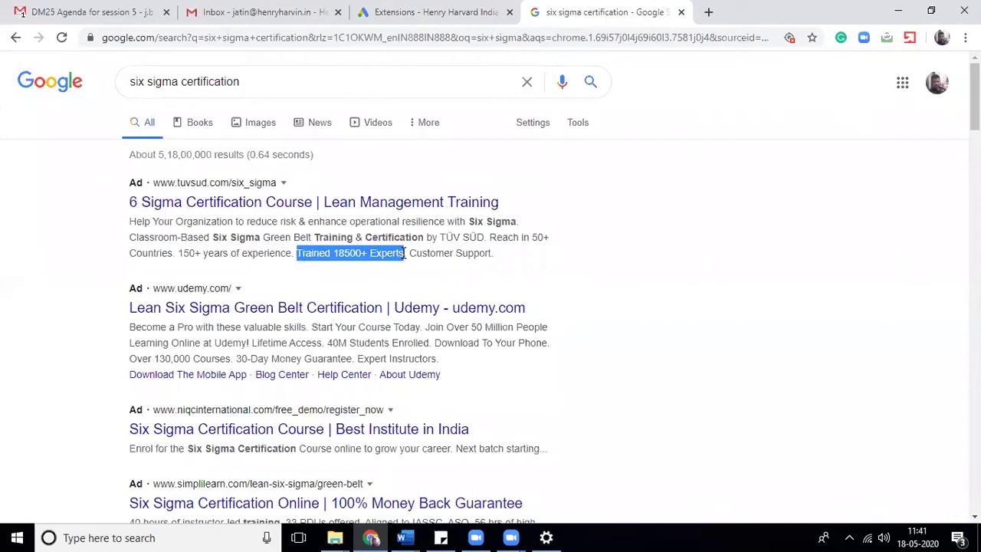
pyautogui.click(442, 13)
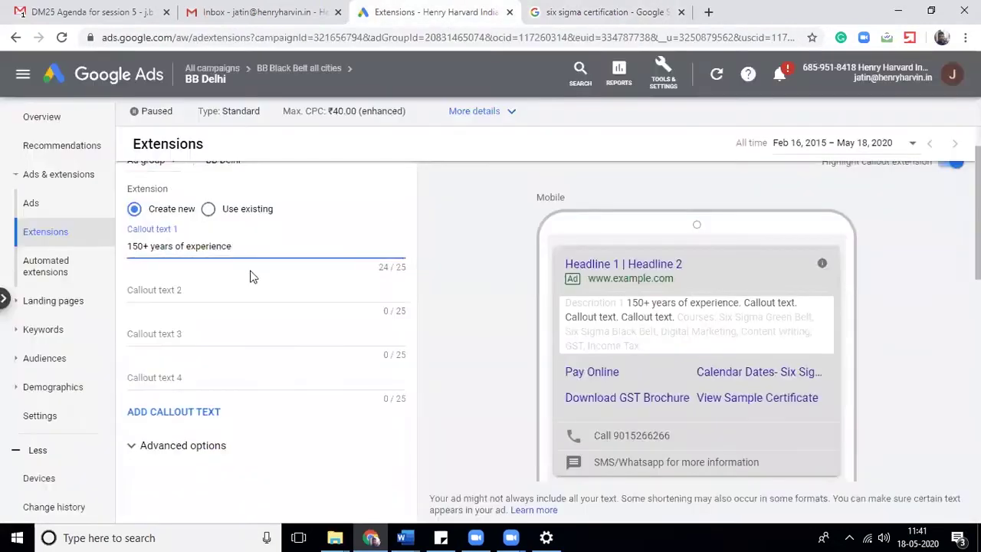
pyautogui.click(235, 285)
pyautogui.hotkey('ctrl', 'v')
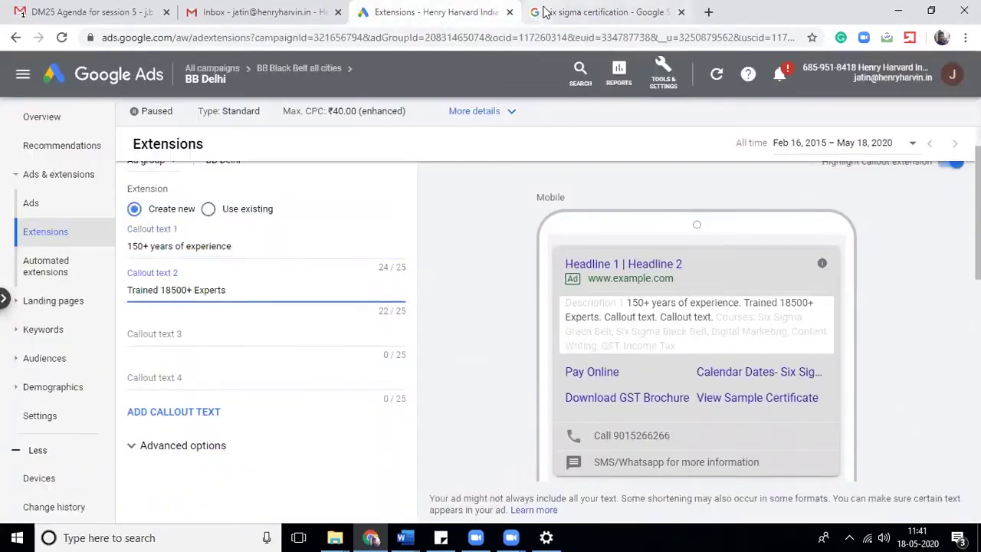
# - Copy 'Customer Support.' and 'Reach in 50+ Countries' from the ad into Callout text 3 and 4
pyautogui.click(544, 13)
pyautogui.moveTo(410, 253); pyautogui.dragTo(529, 252)
pyautogui.hotkey('ctrl', 'c')
pyautogui.click(439, 12)
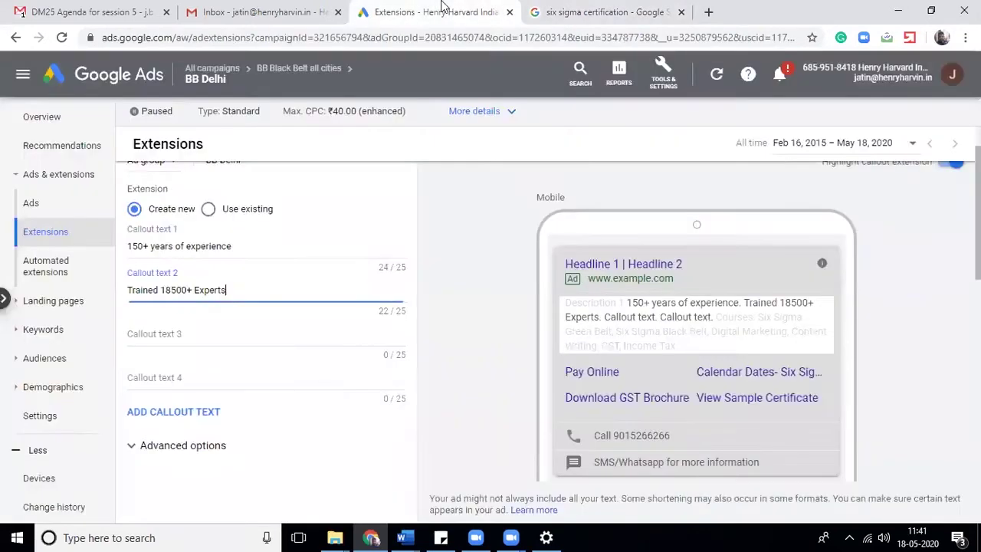
pyautogui.click(221, 334)
pyautogui.hotkey('ctrl', 'v')
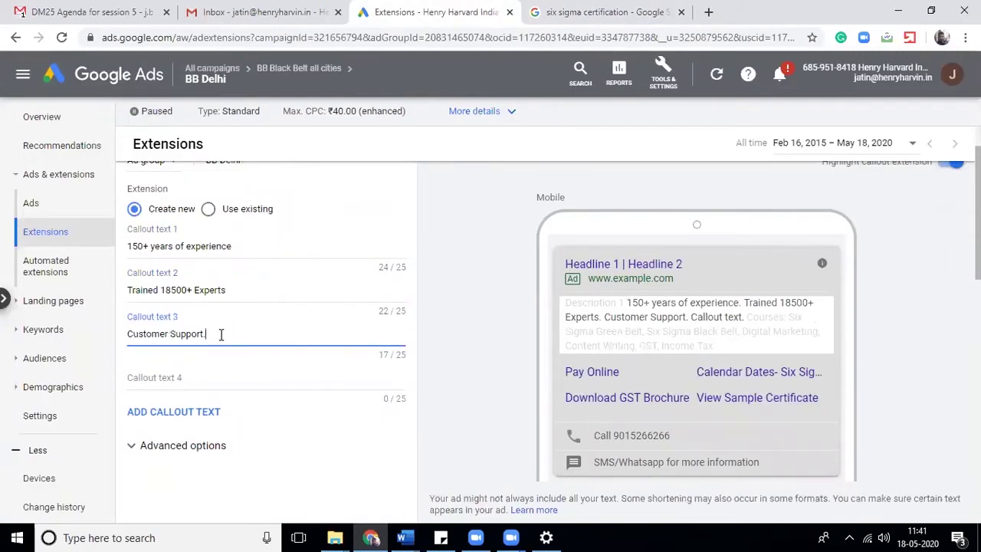
pyautogui.click(610, 11)
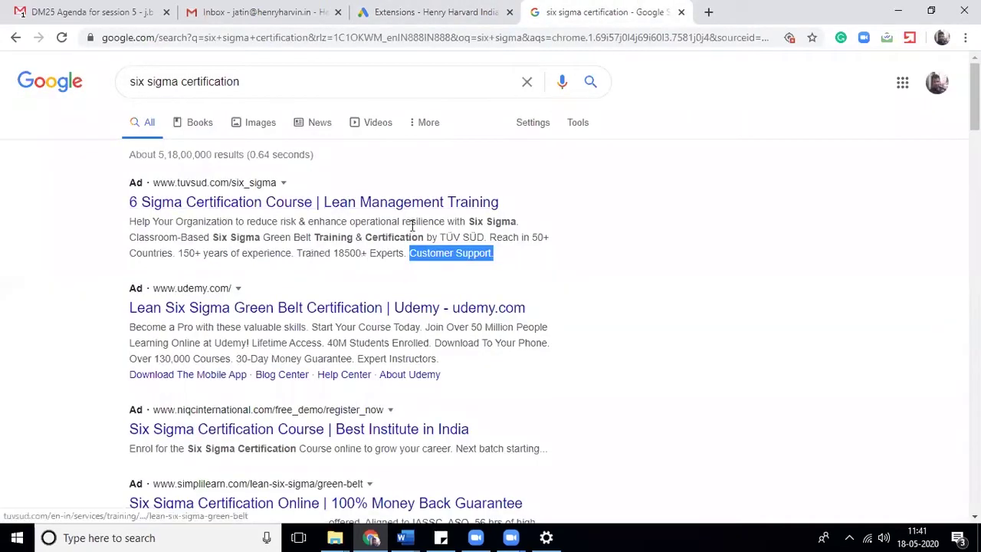
pyautogui.click(493, 240)
pyautogui.moveTo(491, 239); pyautogui.dragTo(173, 249)
pyautogui.hotkey('ctrl', 'c')
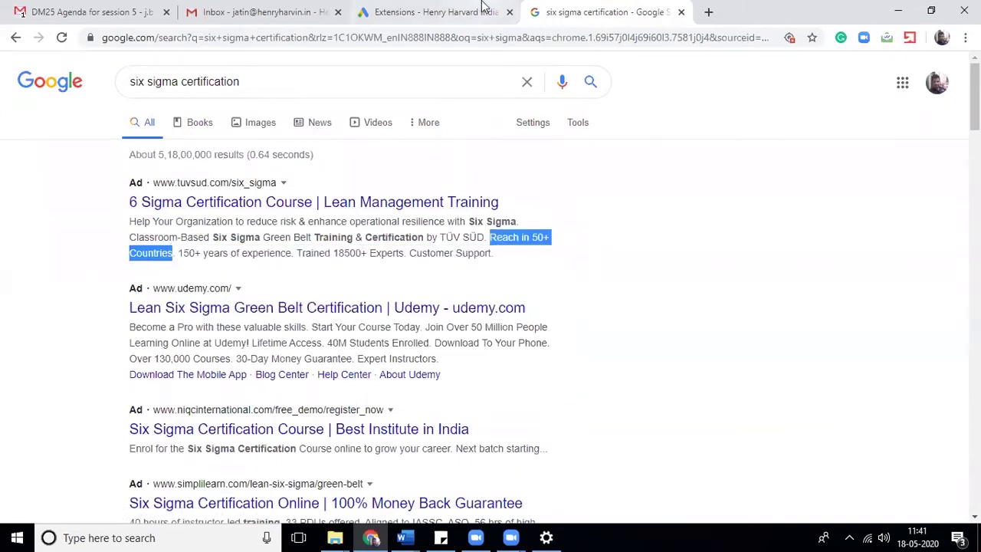
pyautogui.click(429, 10)
pyautogui.click(181, 377)
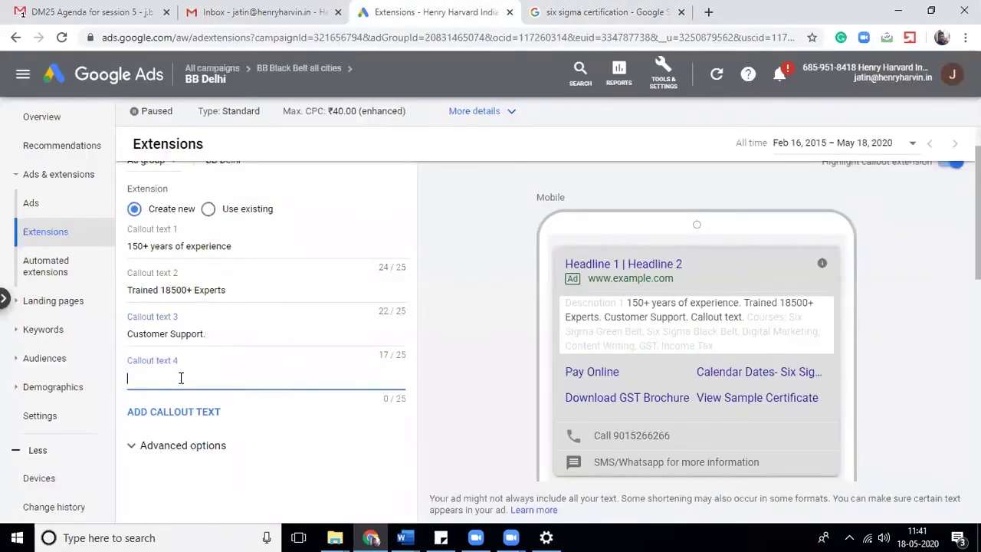
pyautogui.hotkey('ctrl', 'v')
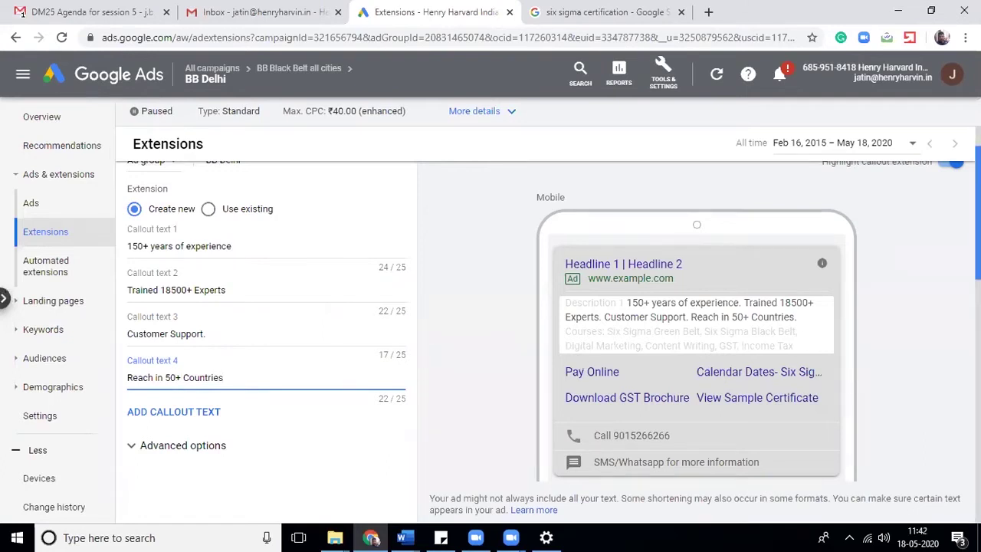
pyautogui.scroll(1, 575, 360)
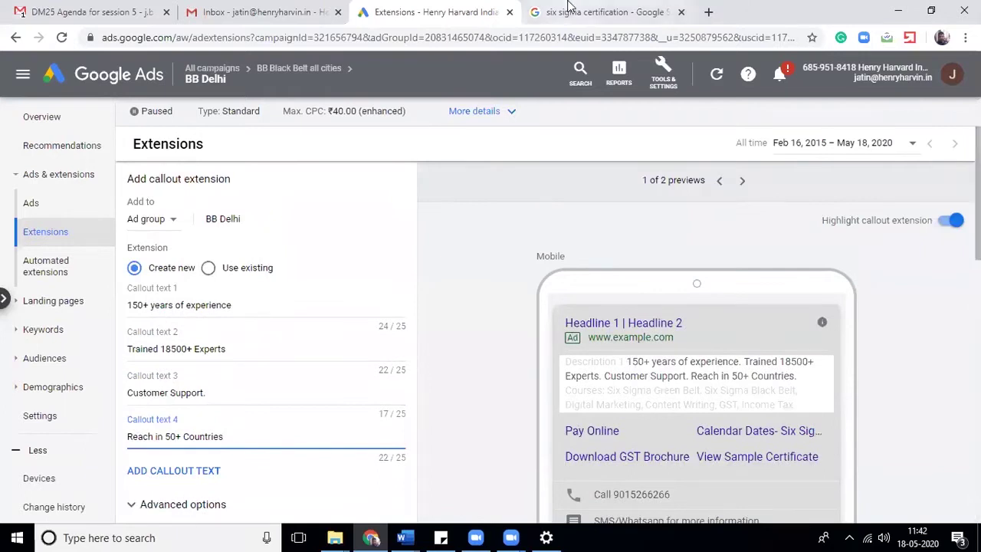
# - Cancel the four-callout BB Delhi extension without saving, back to the sitelinks table
pyautogui.click(571, 12)
pyautogui.click(479, 11)
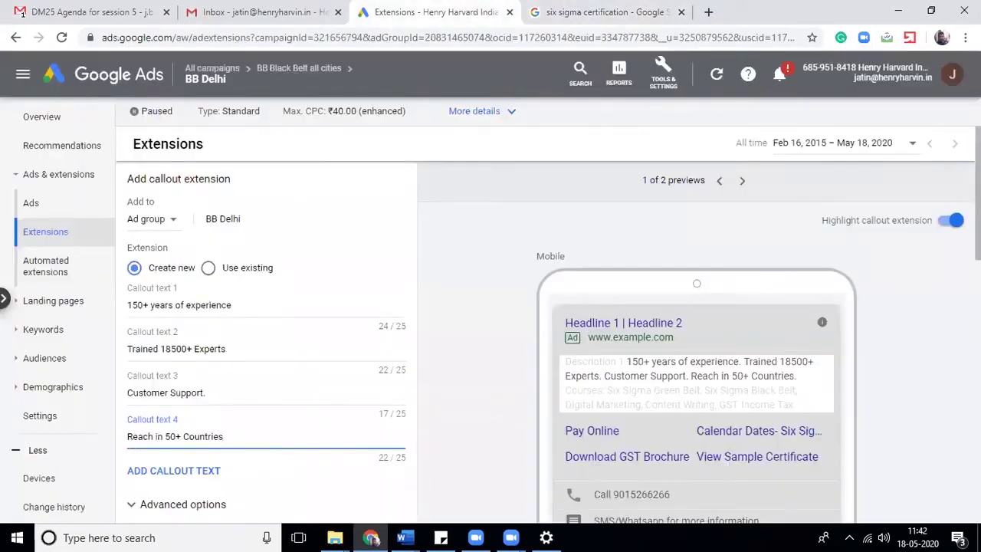
pyautogui.scroll(-3, 582, 322)
pyautogui.scroll(3, 475, 460)
pyautogui.scroll(-4, 490, 345)
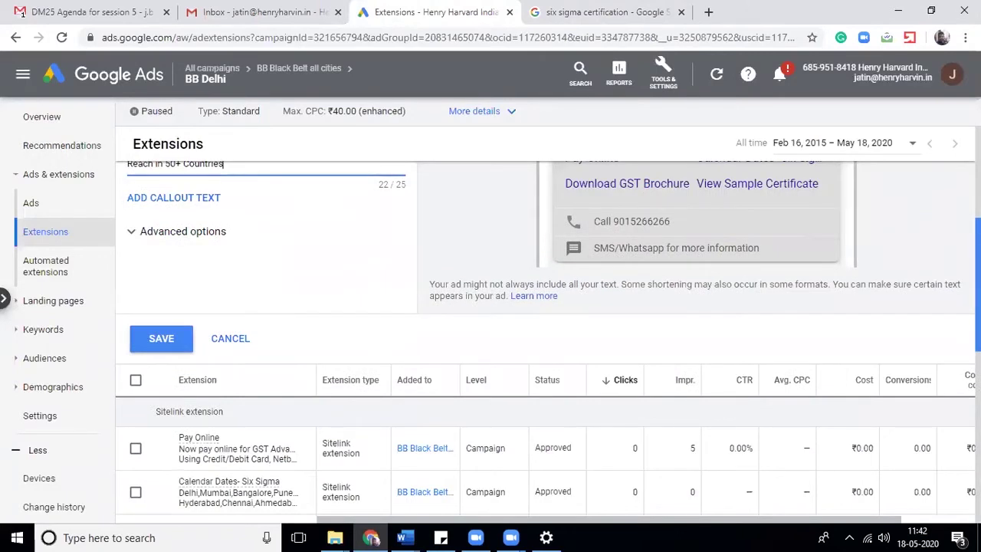
pyautogui.scroll(3, 646, 279)
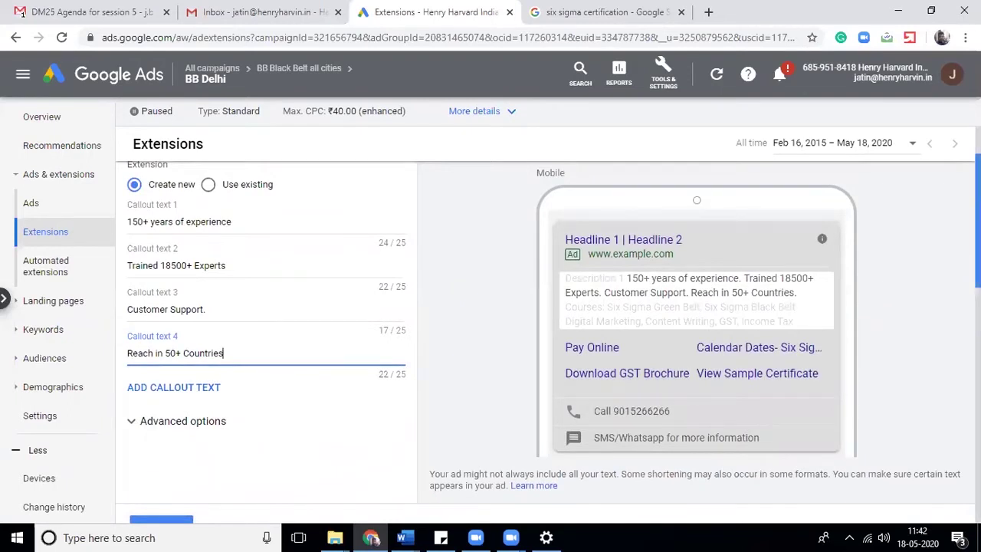
pyautogui.scroll(-1, 548, 339)
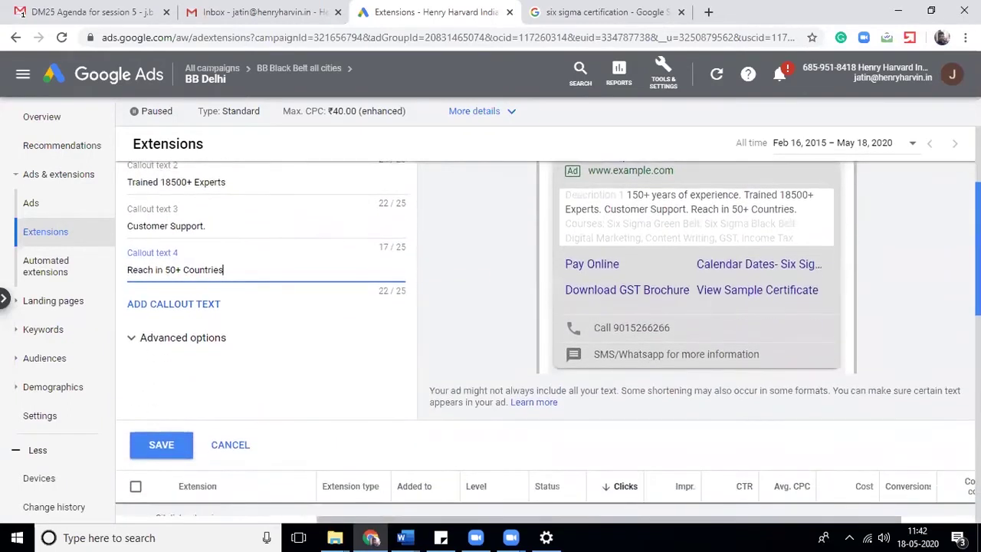
pyautogui.scroll(2, 547, 338)
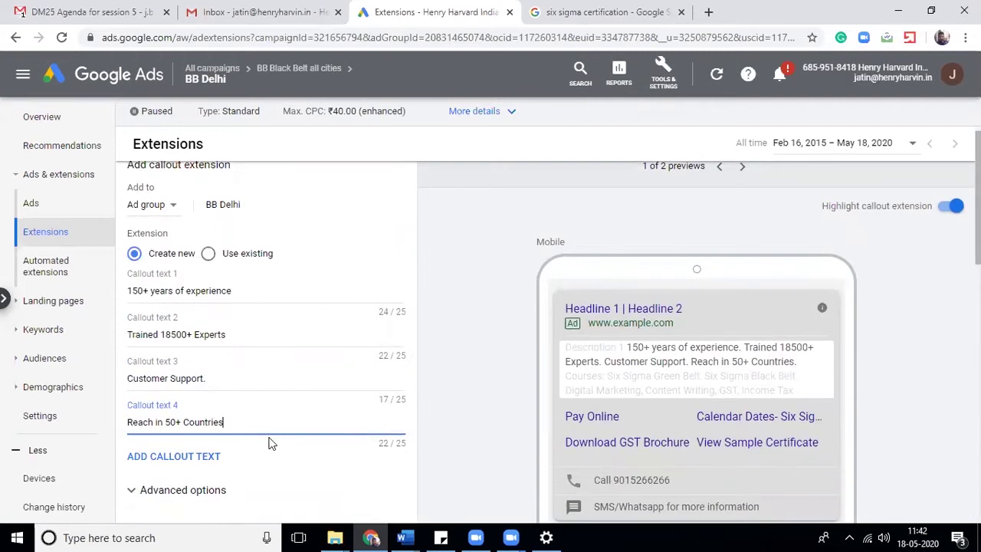
pyautogui.scroll(-2, 977, 230)
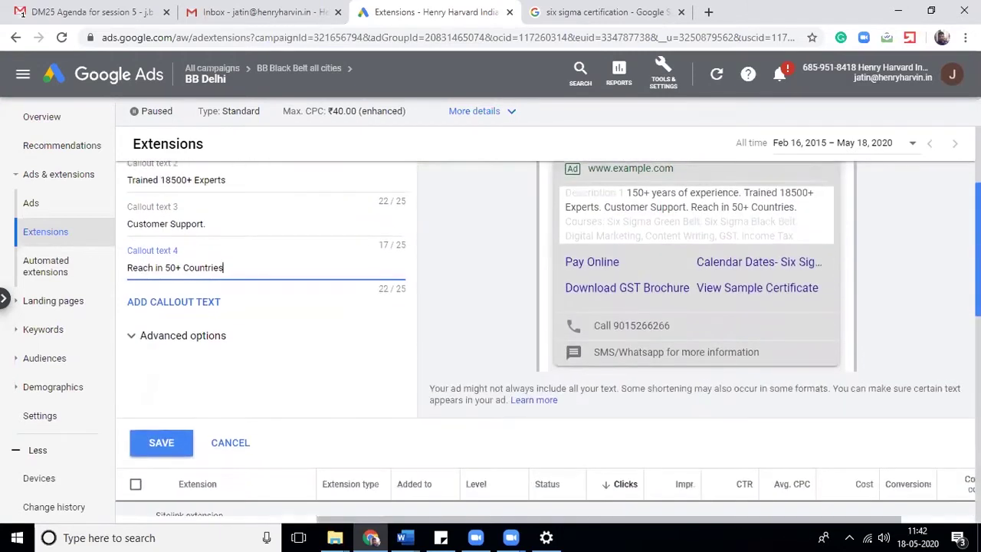
pyautogui.click(227, 448)
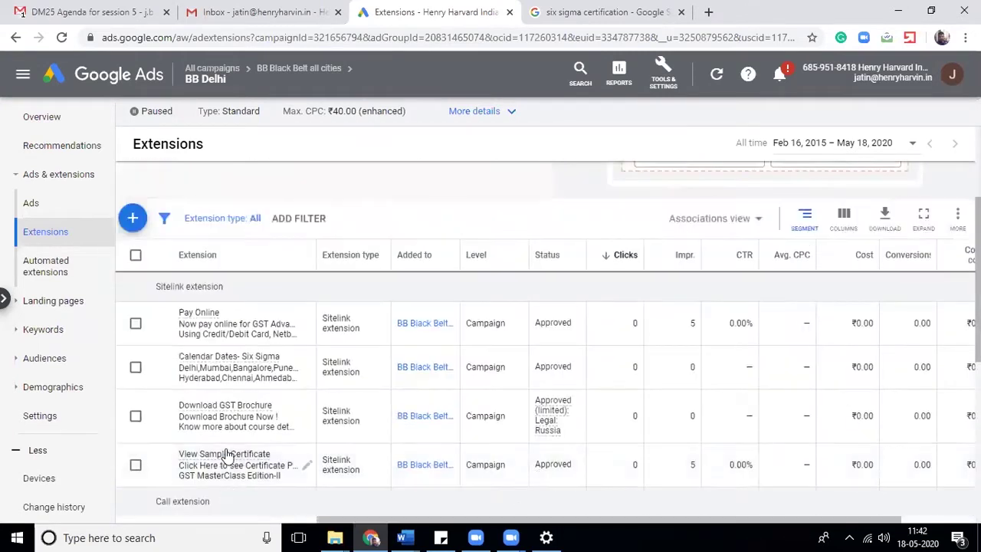
# - Start a new structured snippet and paste 'Reach in 50+ Countries' as its first value
pyautogui.click(132, 219)
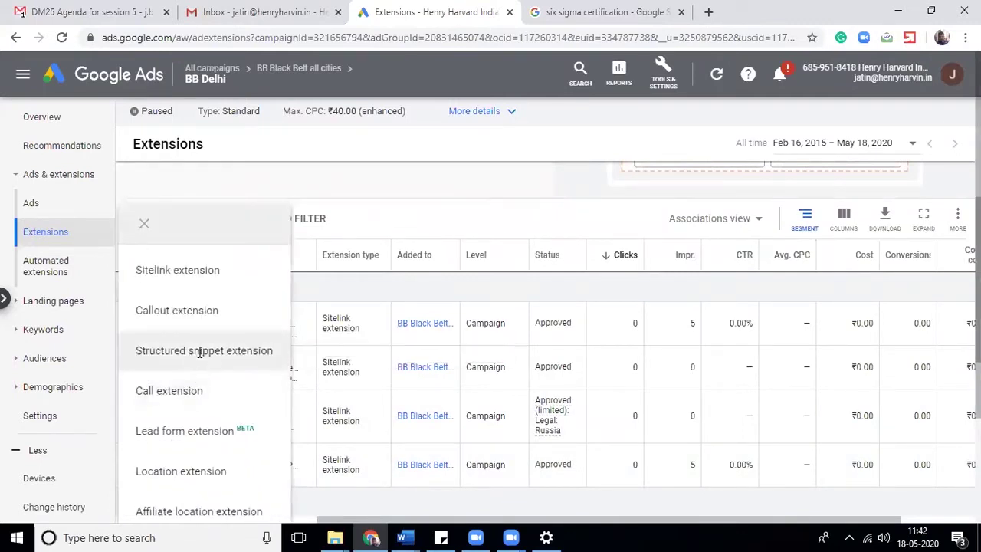
pyautogui.click(199, 352)
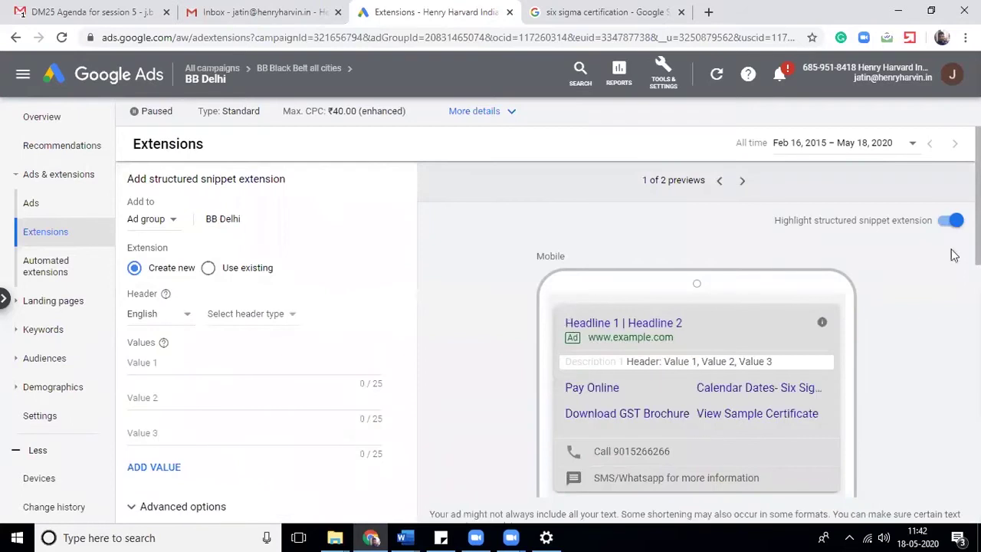
pyautogui.scroll(-1, 537, 329)
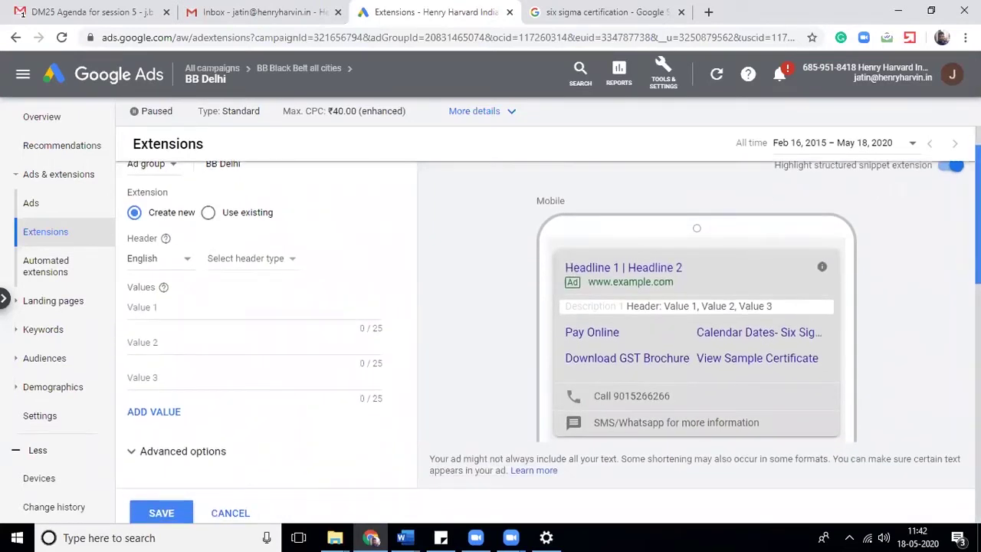
pyautogui.click(261, 265)
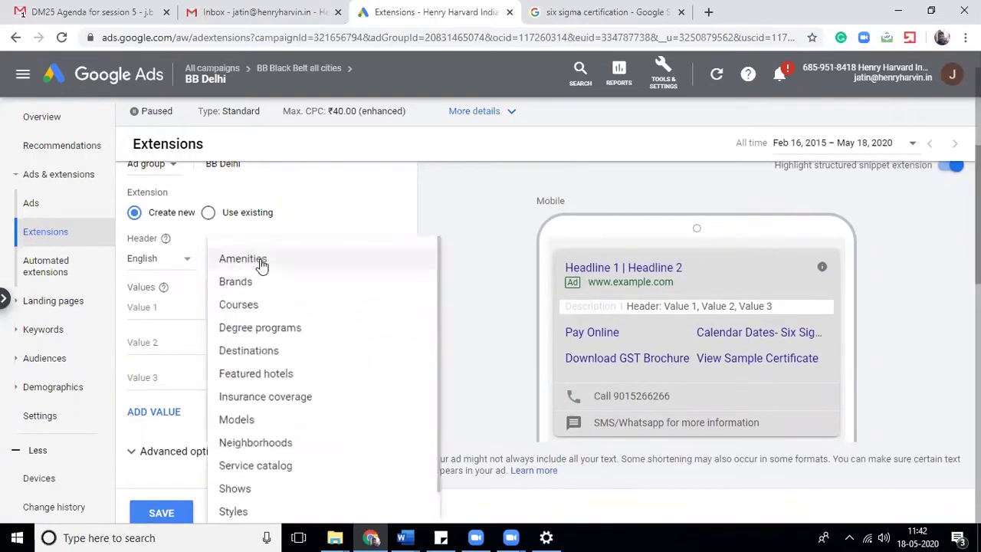
pyautogui.click(141, 313)
pyautogui.hotkey('ctrl', 'v')
pyautogui.click(170, 342)
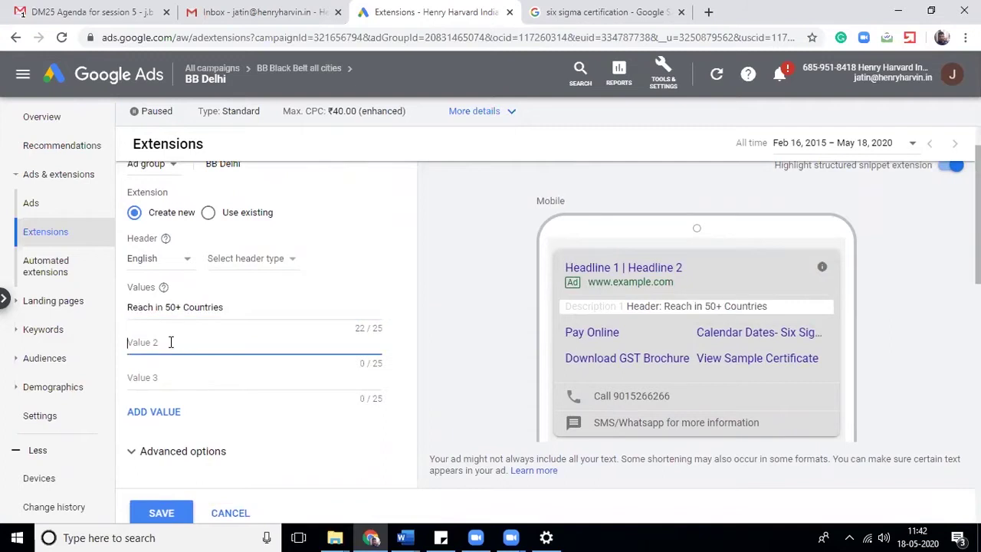
pyautogui.click(268, 261)
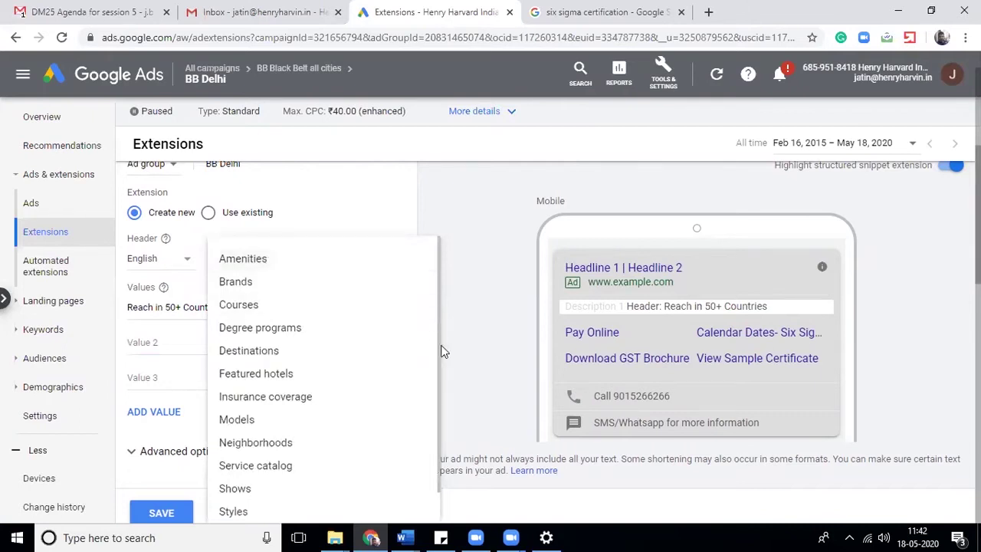
# - Replace the six sigma query with a Google search for 'digital marketing course', then return to Google Ads
pyautogui.click(601, 9)
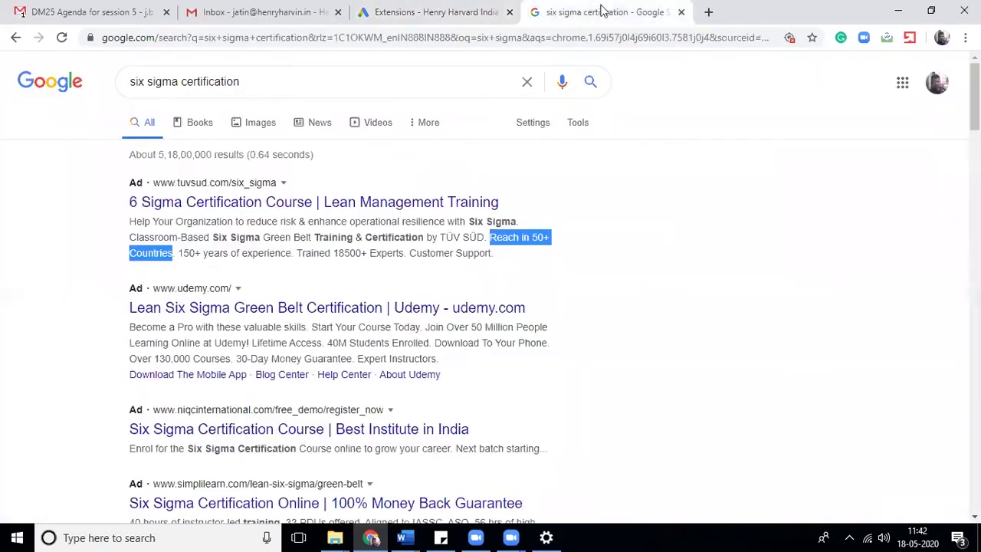
pyautogui.click(790, 230)
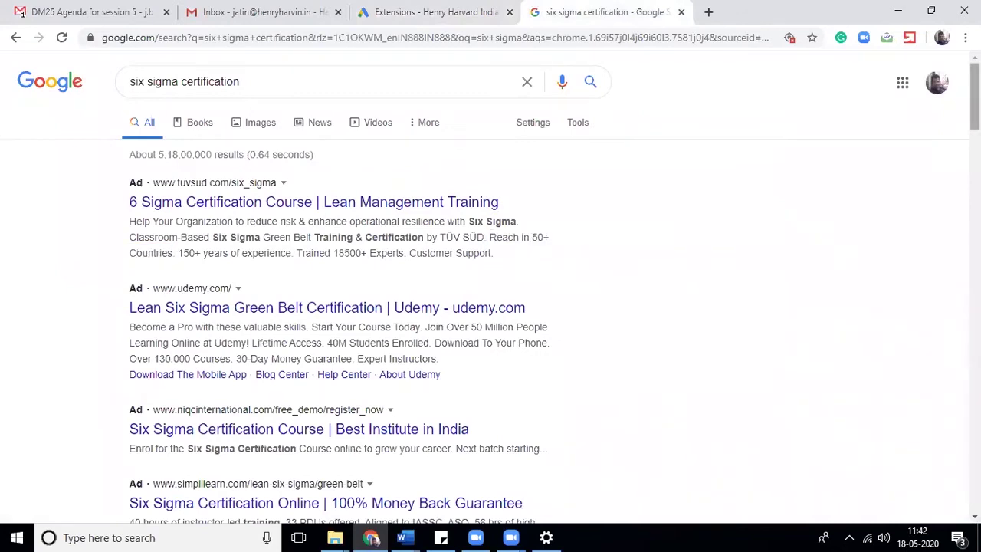
pyautogui.doubleClick(244, 88)
pyautogui.tripleClick(243, 88)
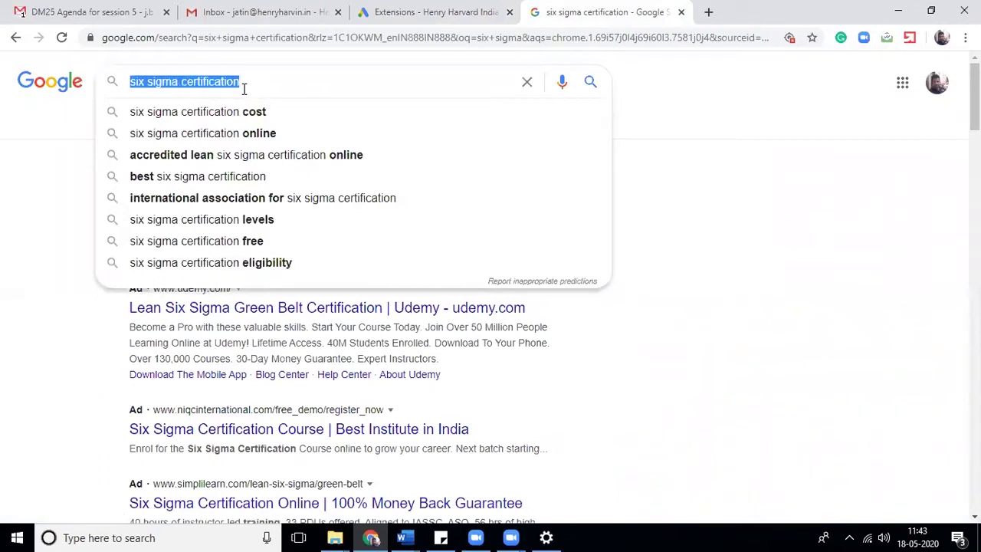
pyautogui.write('digit')
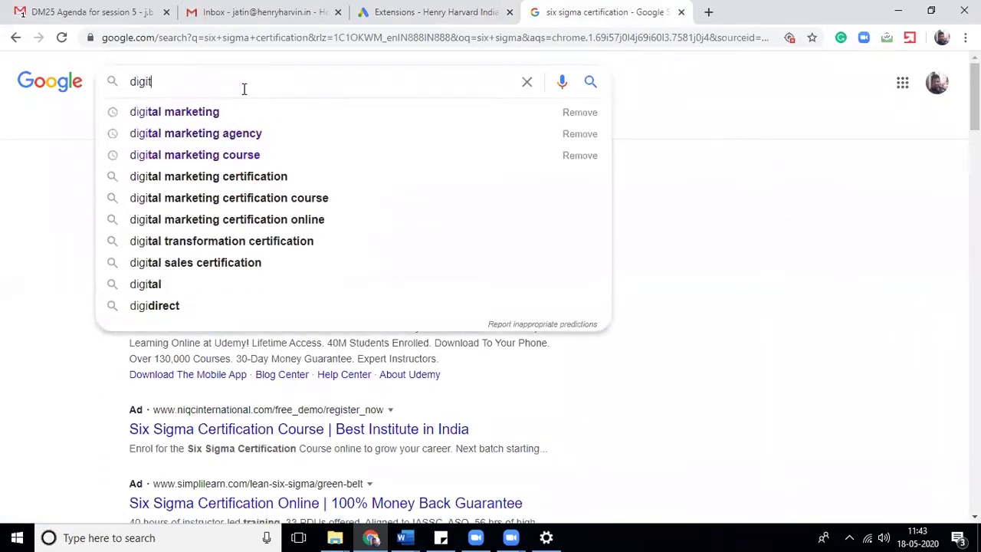
pyautogui.write('al marketing course')
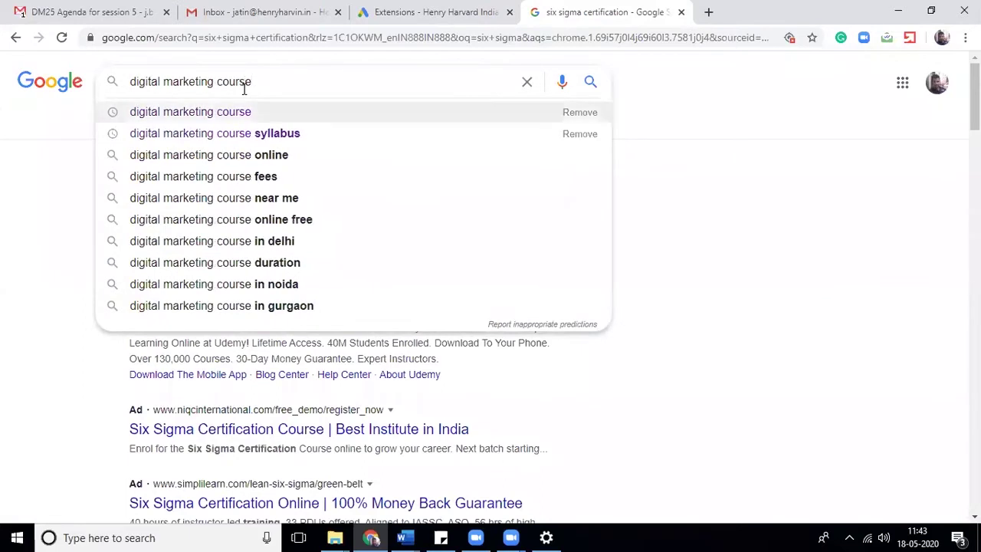
pyautogui.press('Return')
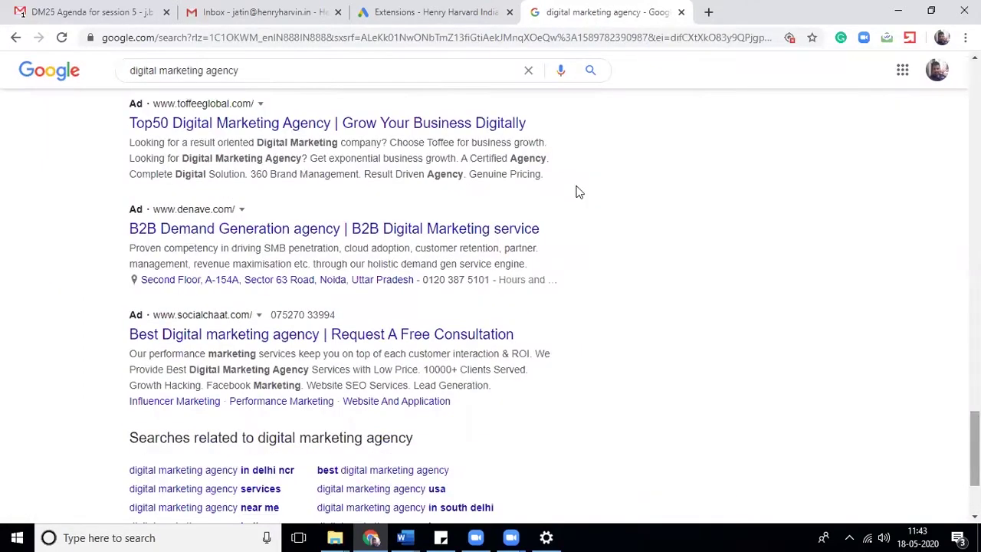
pyautogui.click(441, 14)
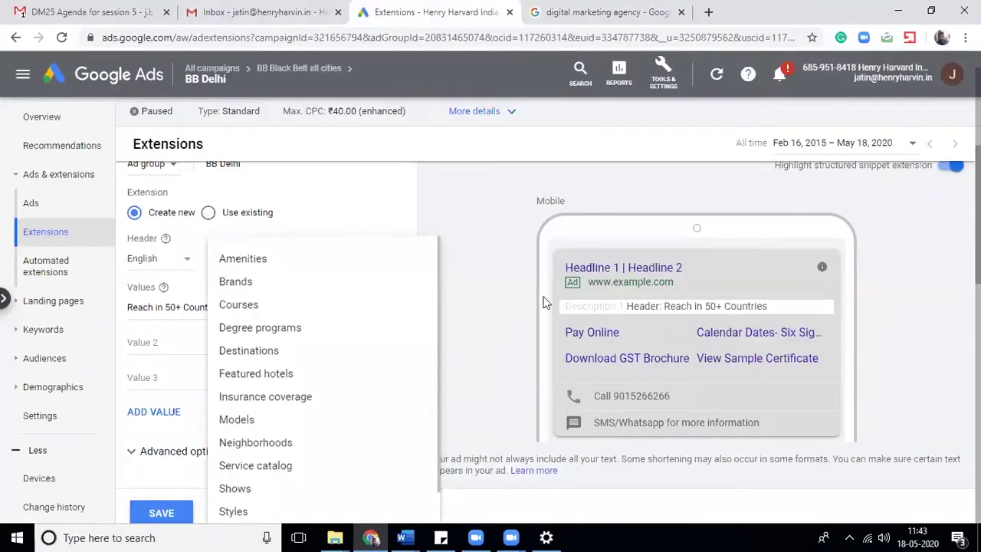
# - Switch the snippet header from Amenities to Courses, then browse the other header types
pyautogui.click(259, 261)
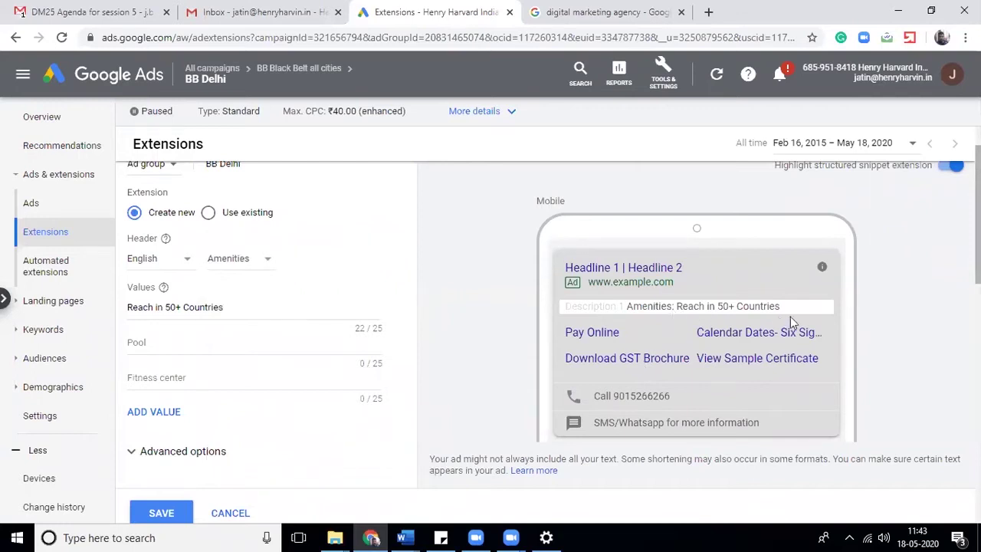
pyautogui.click(241, 261)
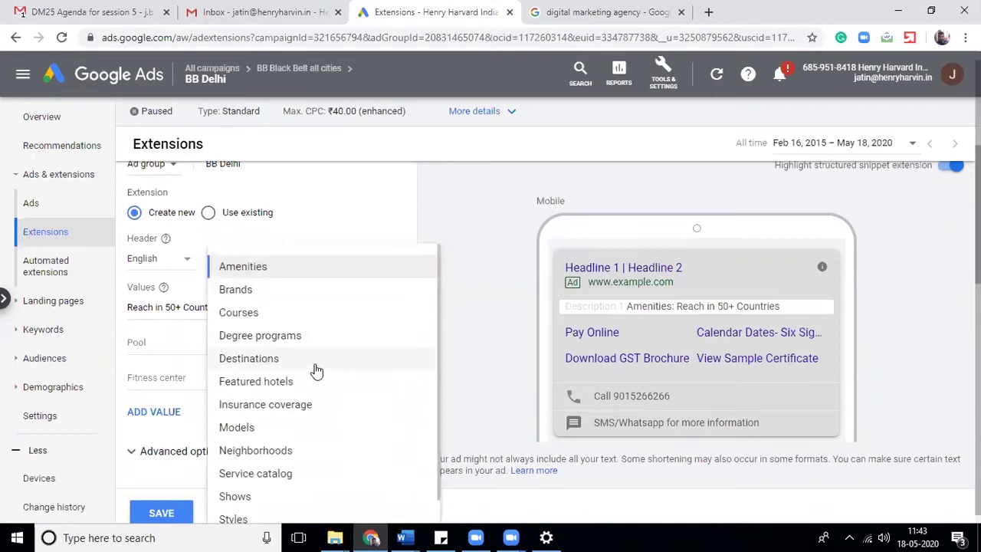
pyautogui.click(245, 313)
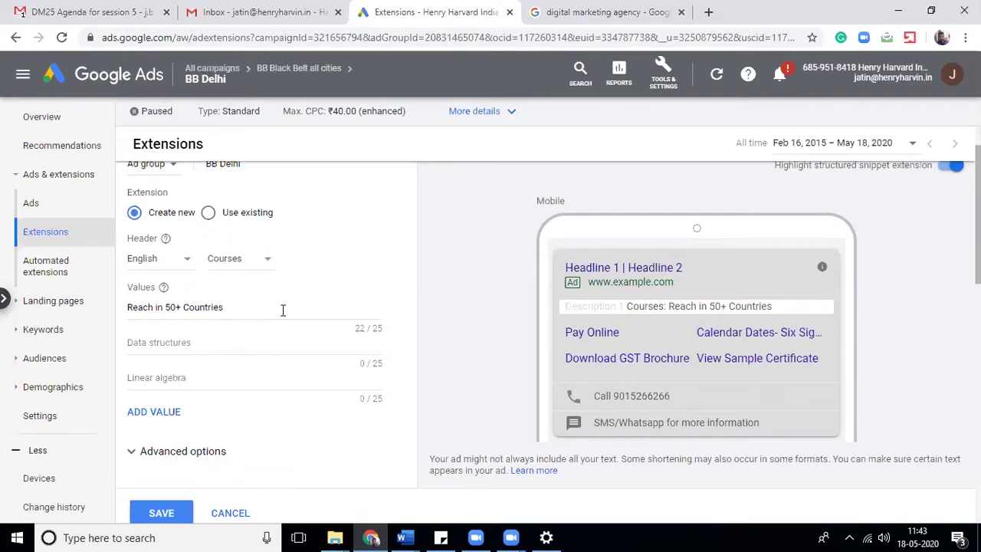
pyautogui.click(225, 264)
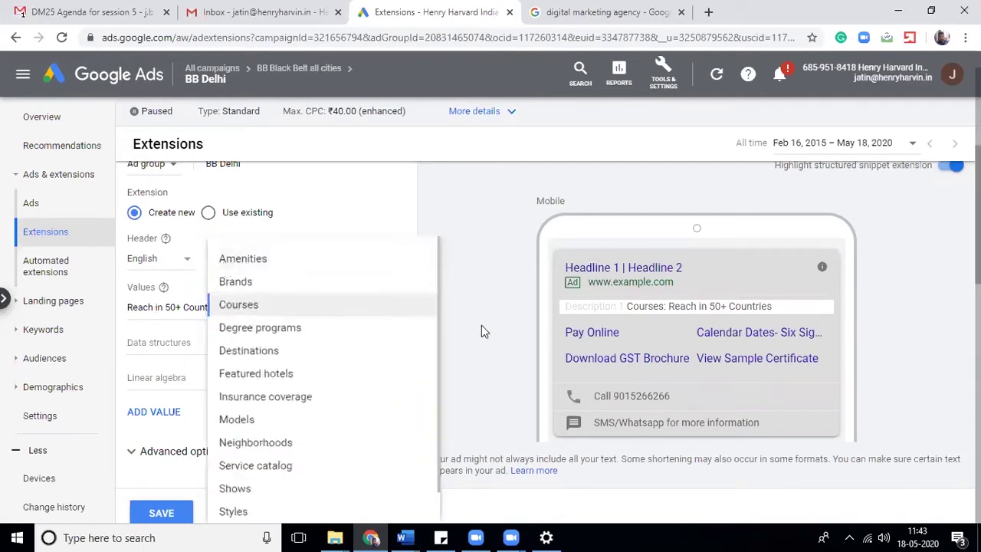
pyautogui.scroll(-2, 405, 291)
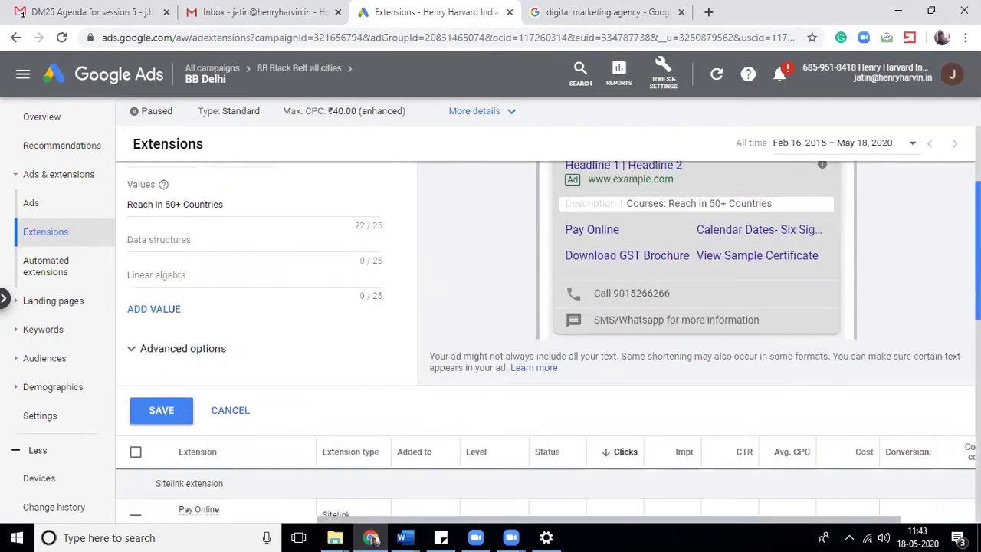
pyautogui.scroll(1, 358, 220)
pyautogui.click(224, 197)
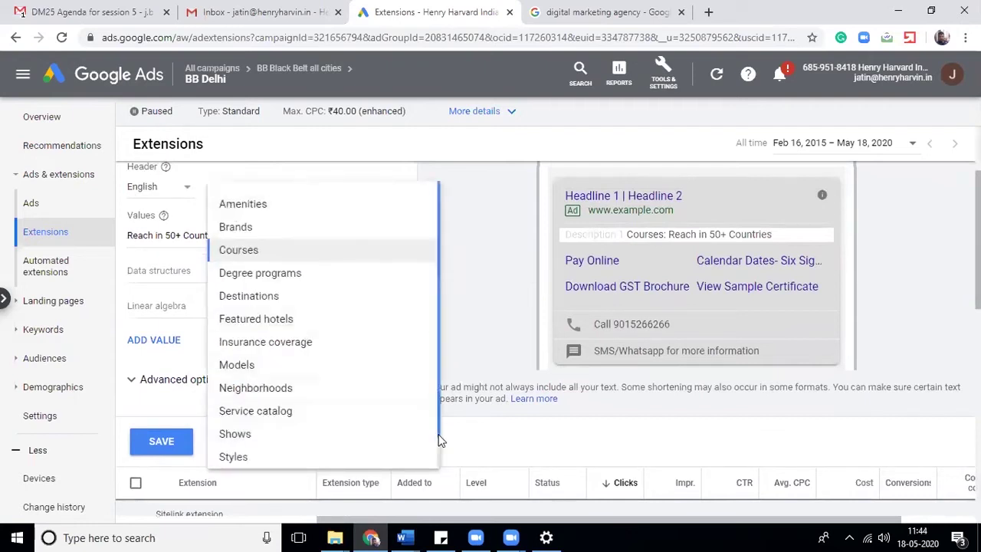
pyautogui.scroll(-1, 274, 403)
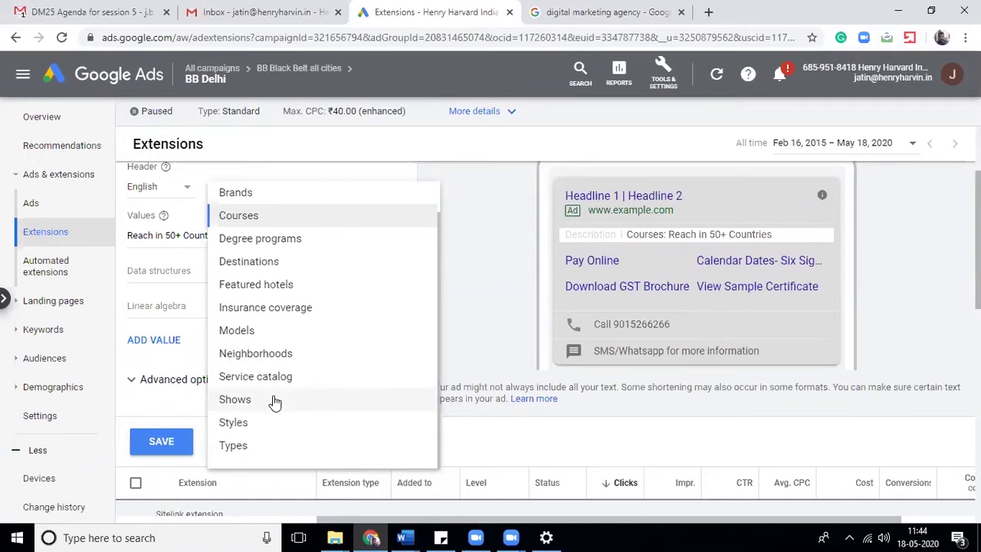
# - Cancel the Courses structured snippet, look over the extension types, and switch back to Google search
pyautogui.click(180, 425)
pyautogui.click(240, 442)
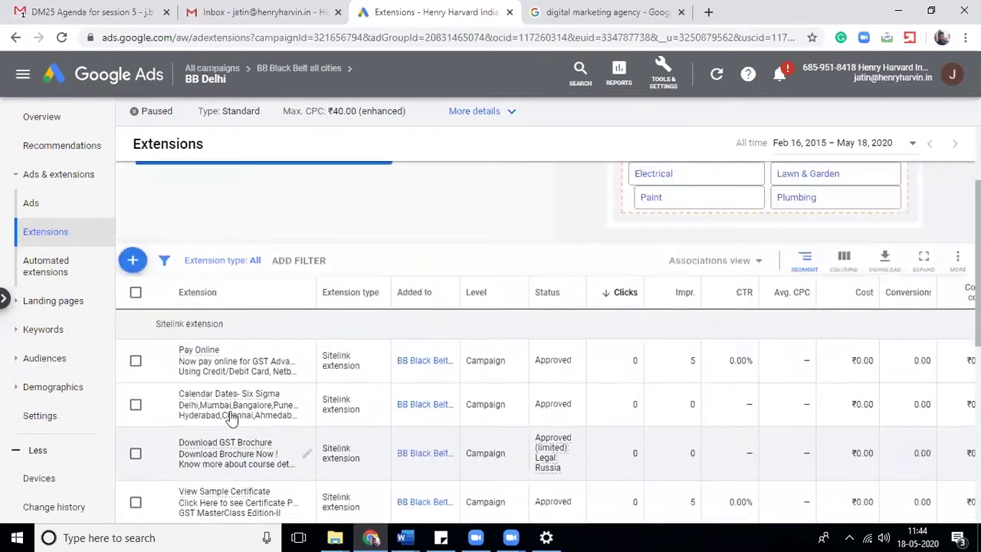
pyautogui.click(131, 261)
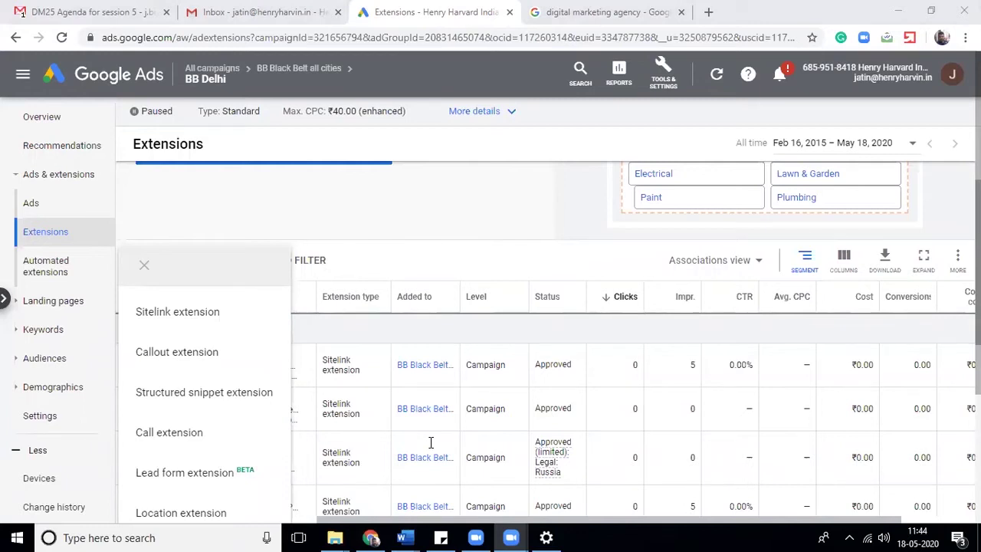
pyautogui.click(646, 7)
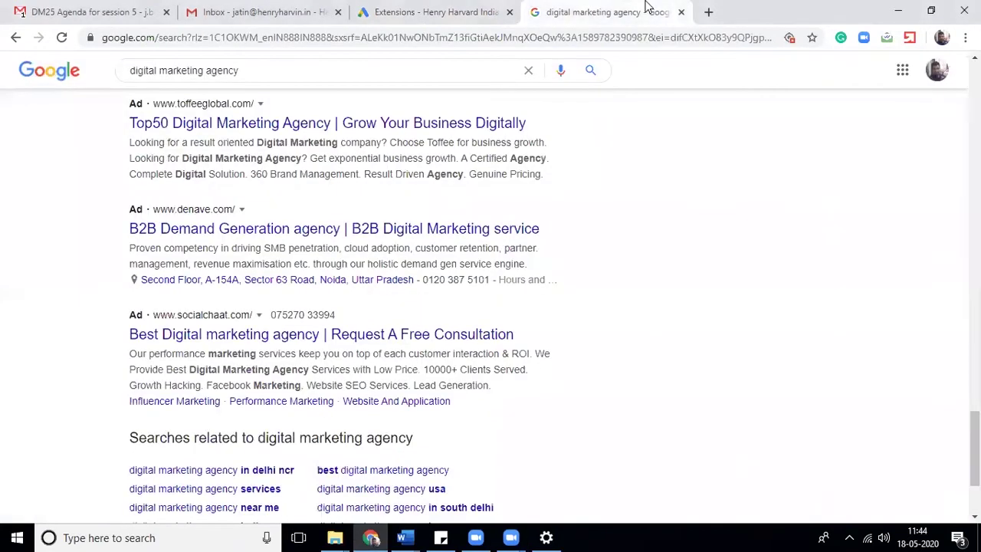
# - Go back to the 'digital marketing course' results, highlight the first ad's closing phrases, then return to Google Ads
pyautogui.click(16, 40)
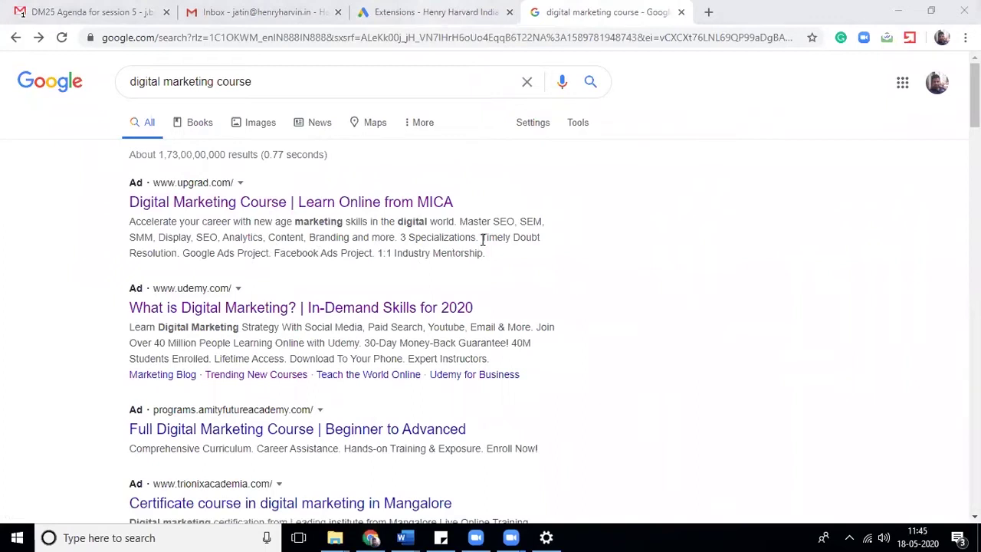
pyautogui.moveTo(482, 238); pyautogui.dragTo(548, 256)
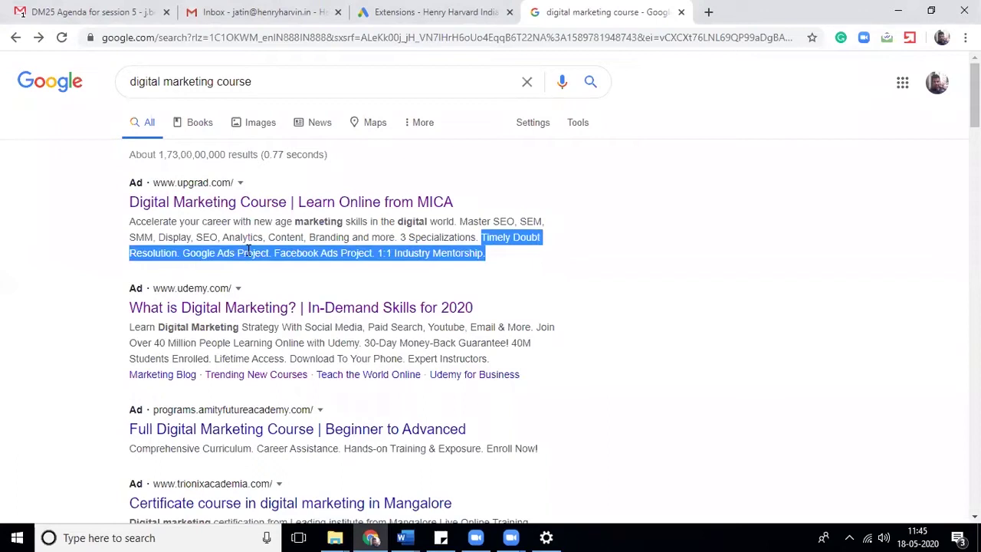
pyautogui.click(406, 275)
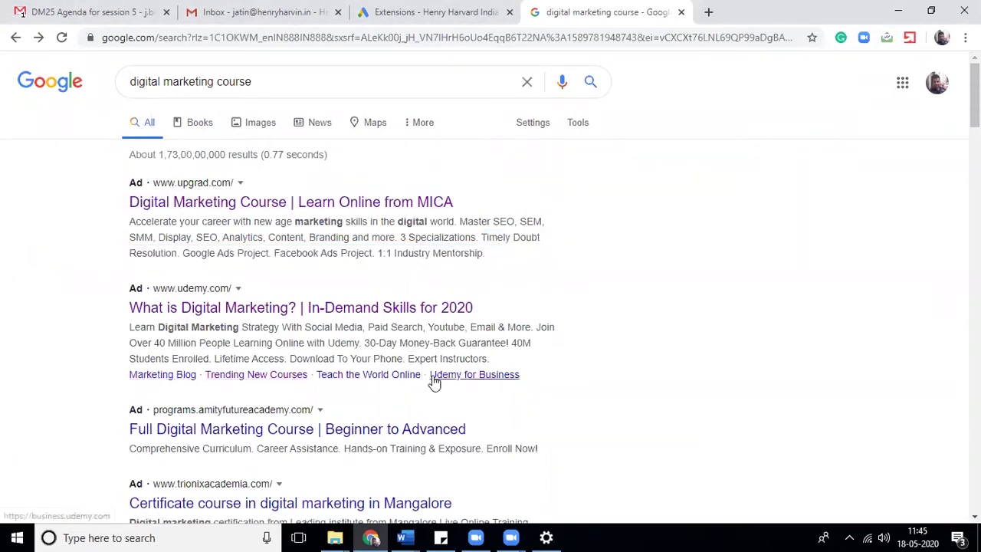
pyautogui.click(434, 6)
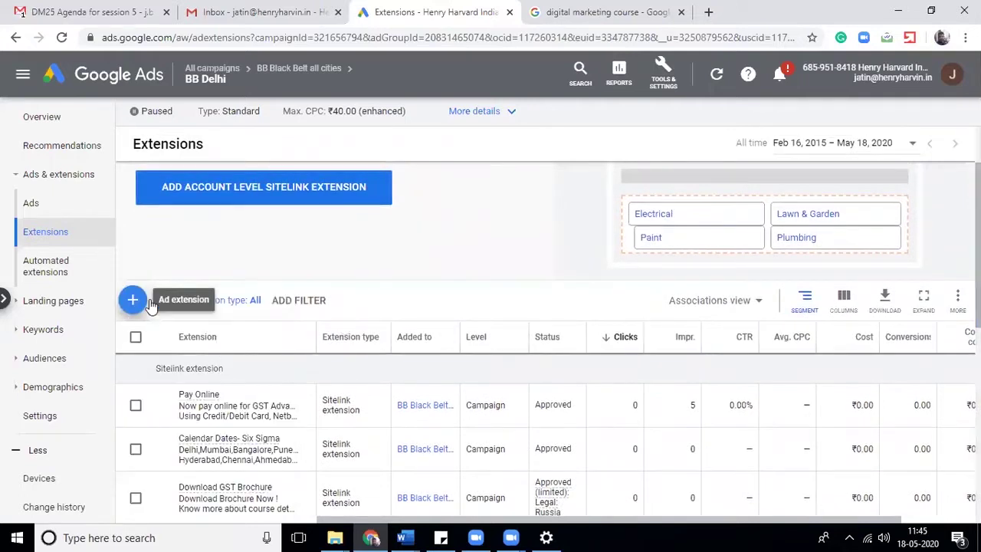
# - Open and dismiss the table filter and extension-type menu without changes, then return to the search results
pyautogui.click(143, 298)
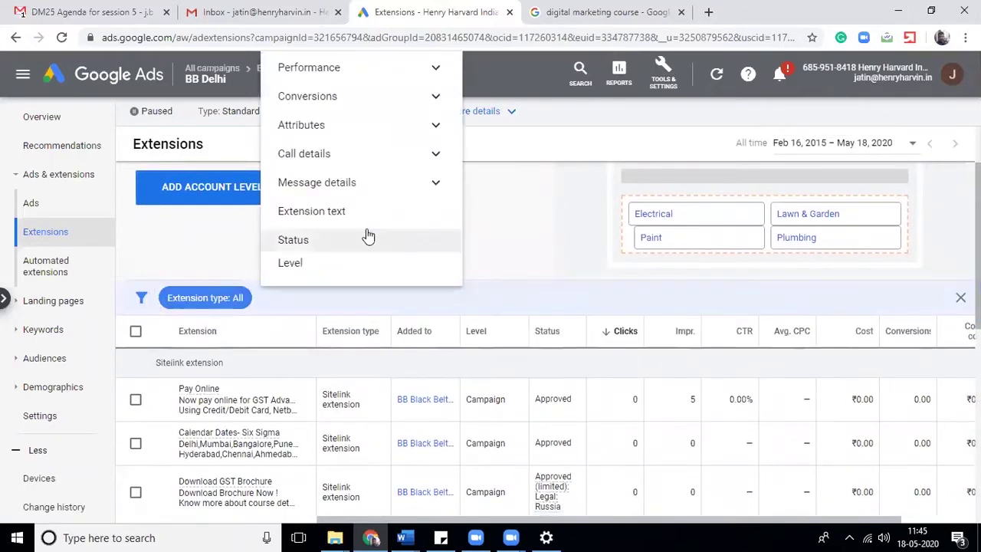
pyautogui.click(475, 303)
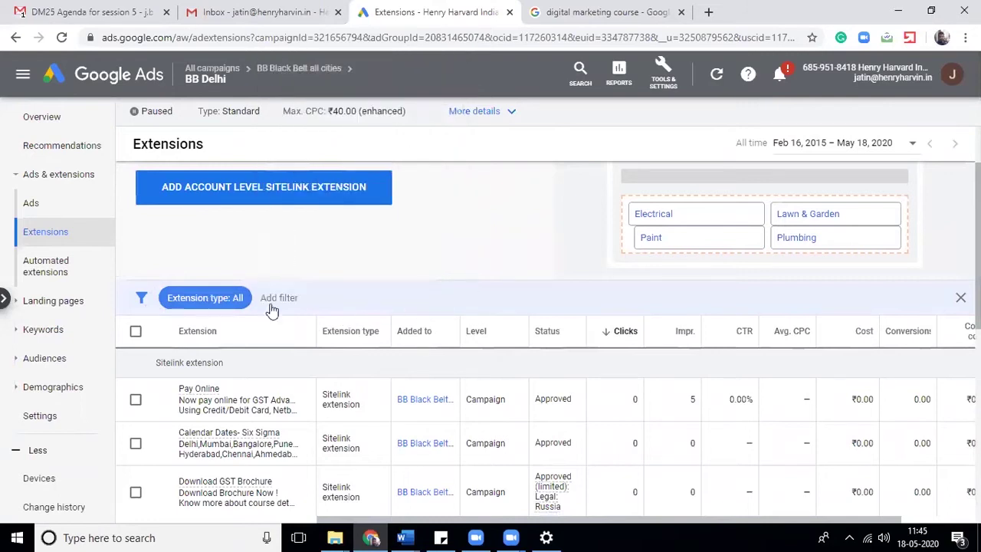
pyautogui.click(452, 273)
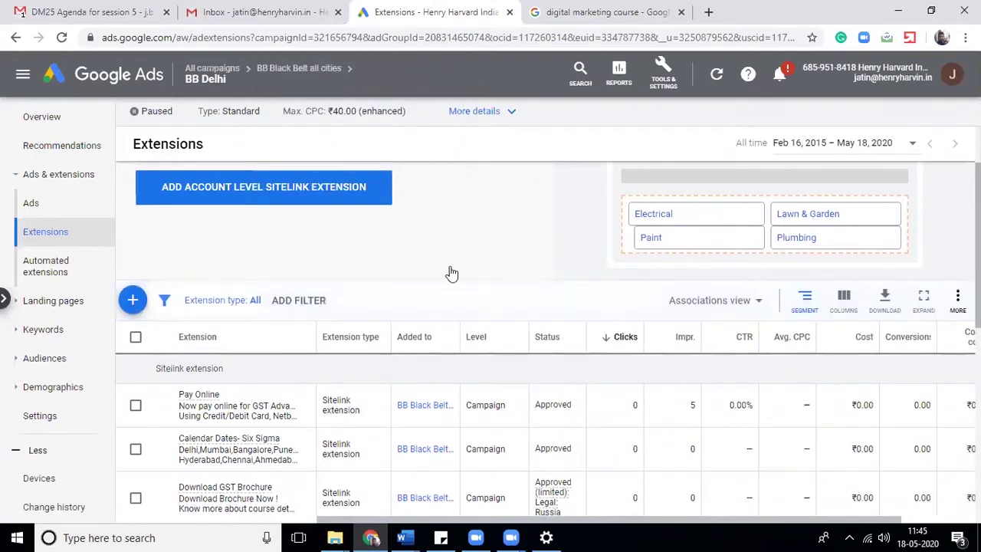
pyautogui.click(132, 301)
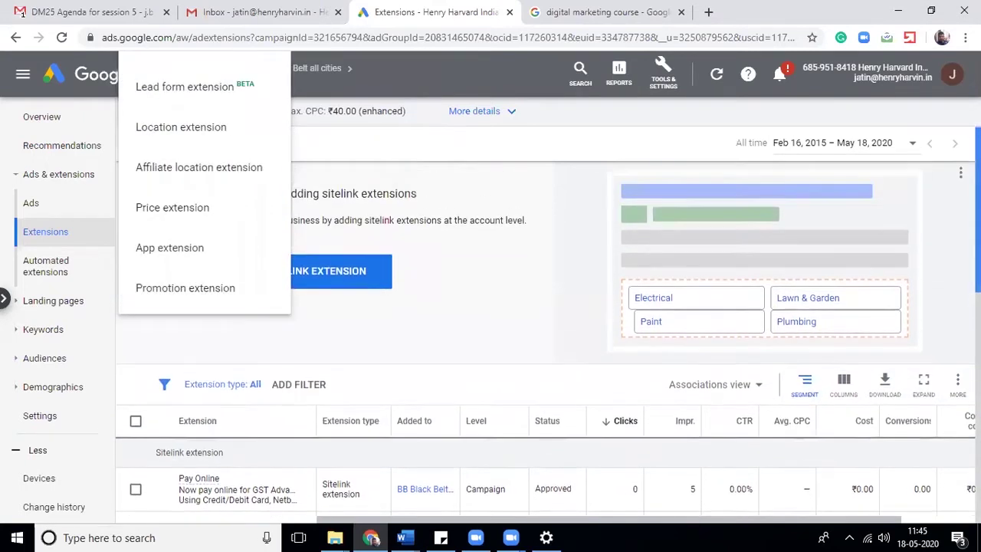
pyautogui.click(282, 339)
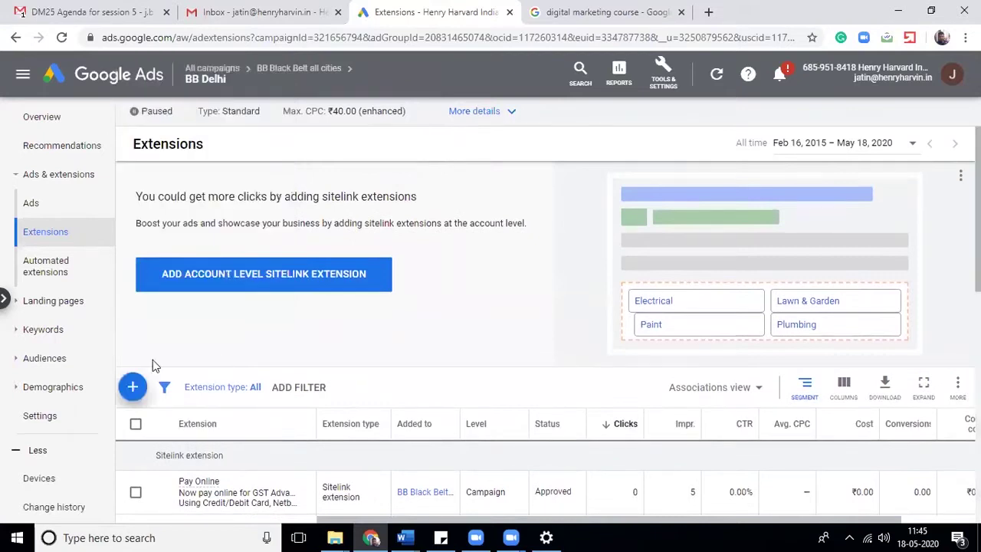
pyautogui.click(563, 13)
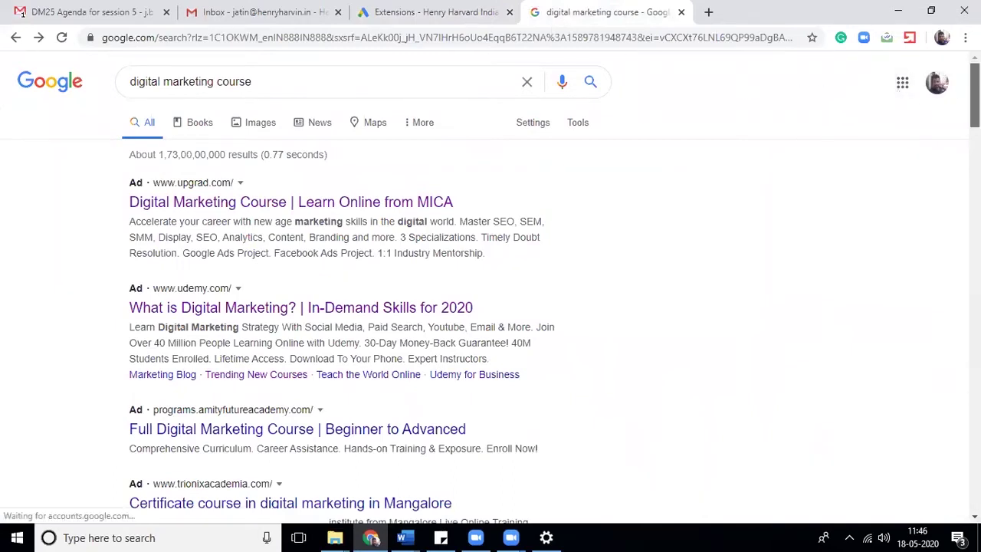
# - Scroll back up to the paid ads at the top of the 'digital marketing course' results
pyautogui.scroll(-5, 21, 13)
pyautogui.scroll(4, 20, 13)
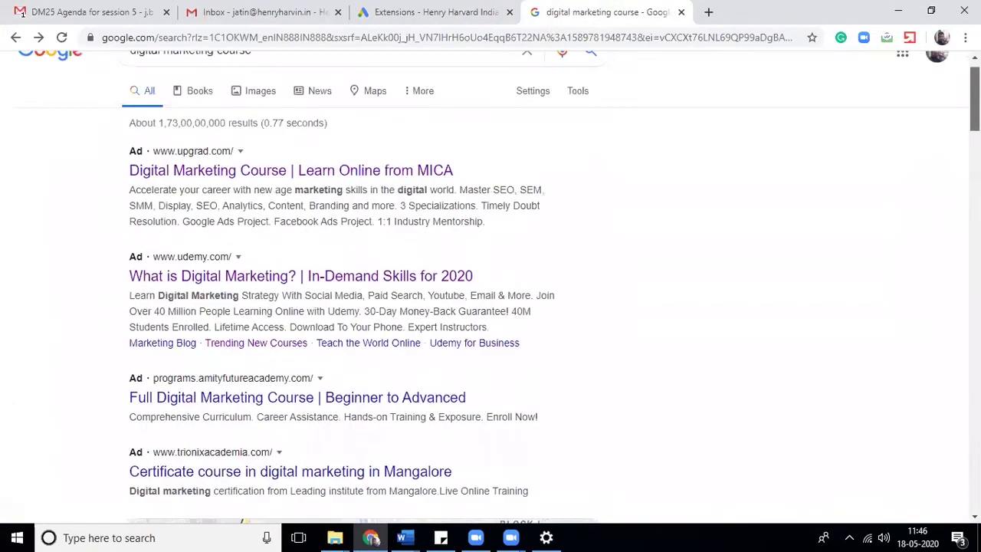
pyautogui.scroll(-10, 21, 13)
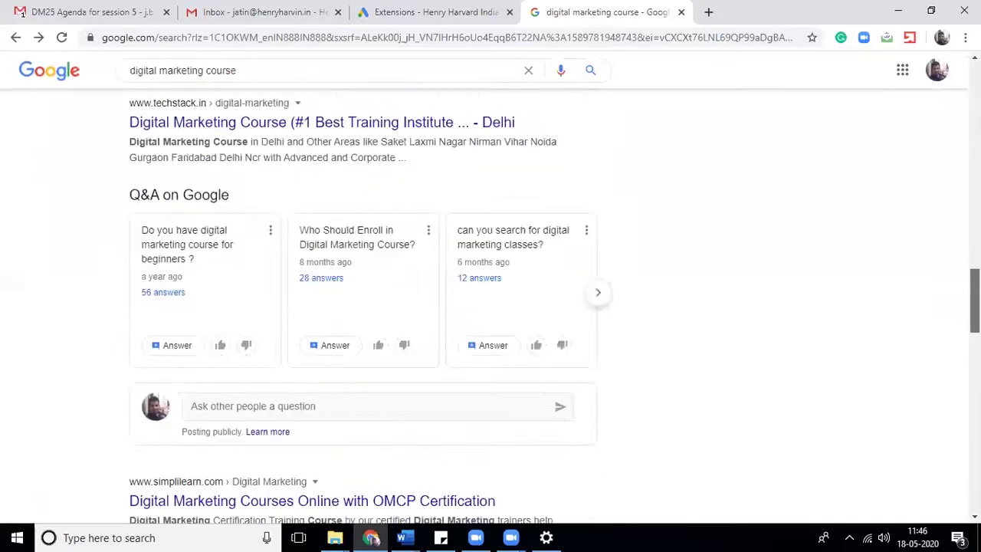
pyautogui.scroll(-10, 21, 13)
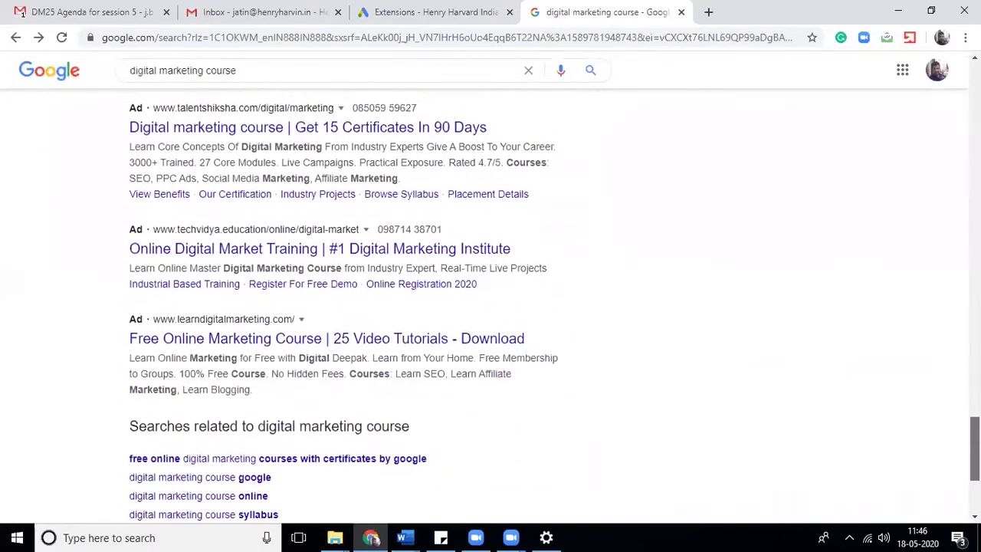
pyautogui.scroll(1, 21, 13)
pyautogui.scroll(10, 21, 13)
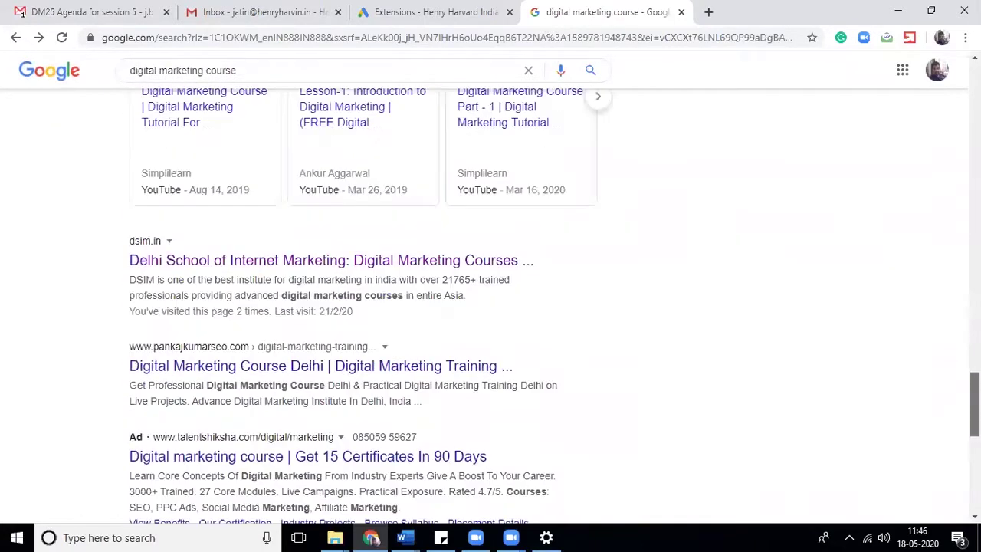
pyautogui.scroll(5, 21, 13)
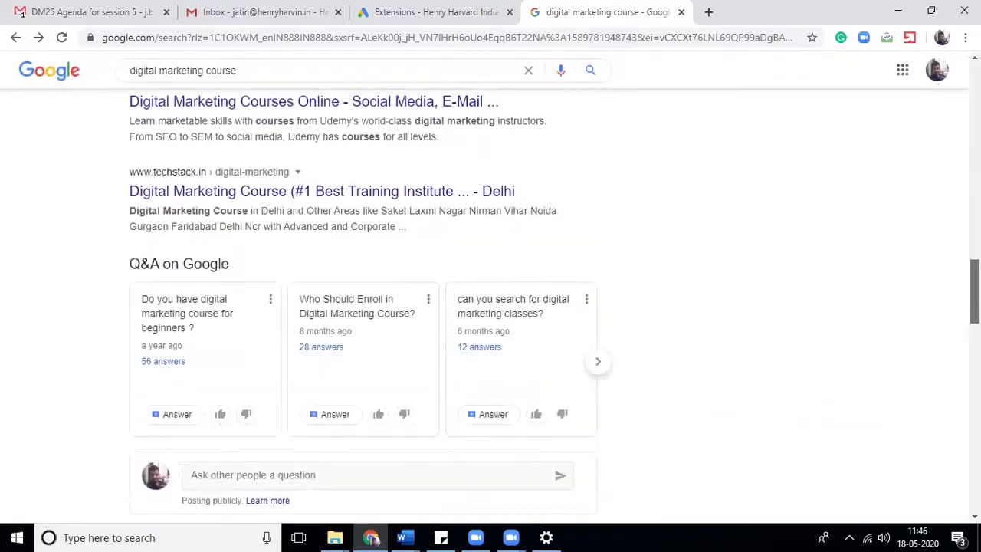
pyautogui.scroll(1, 21, 13)
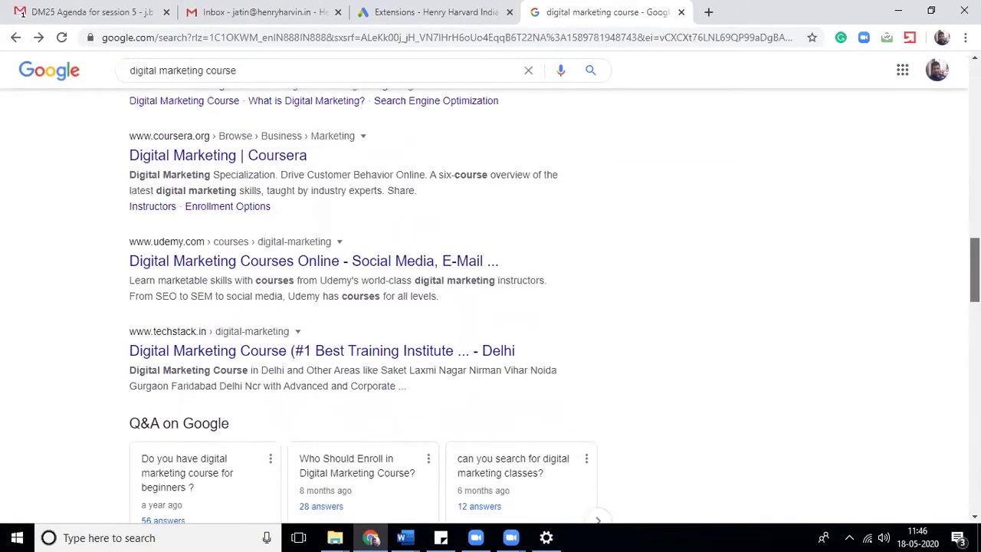
pyautogui.scroll(1, 22, 13)
pyautogui.scroll(6, 21, 13)
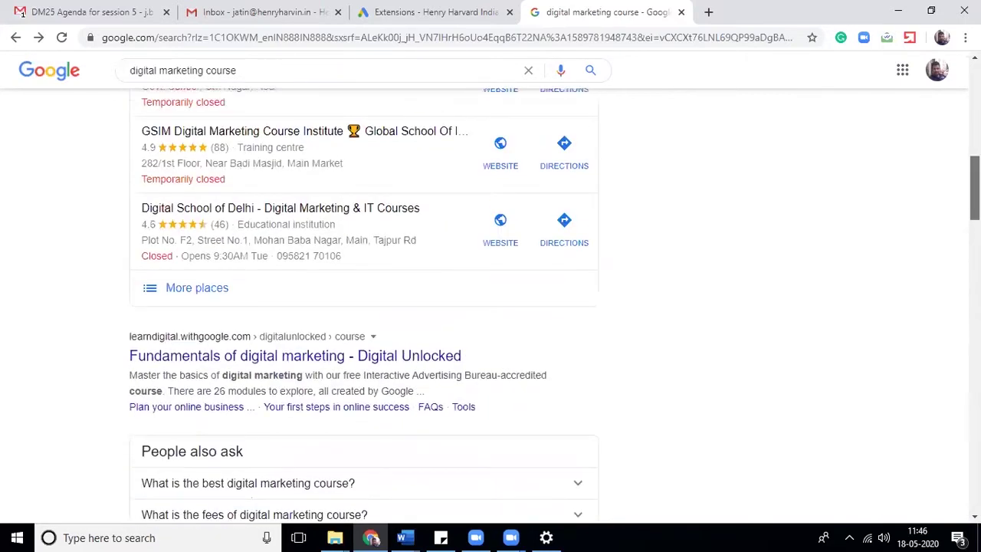
pyautogui.scroll(9, 22, 13)
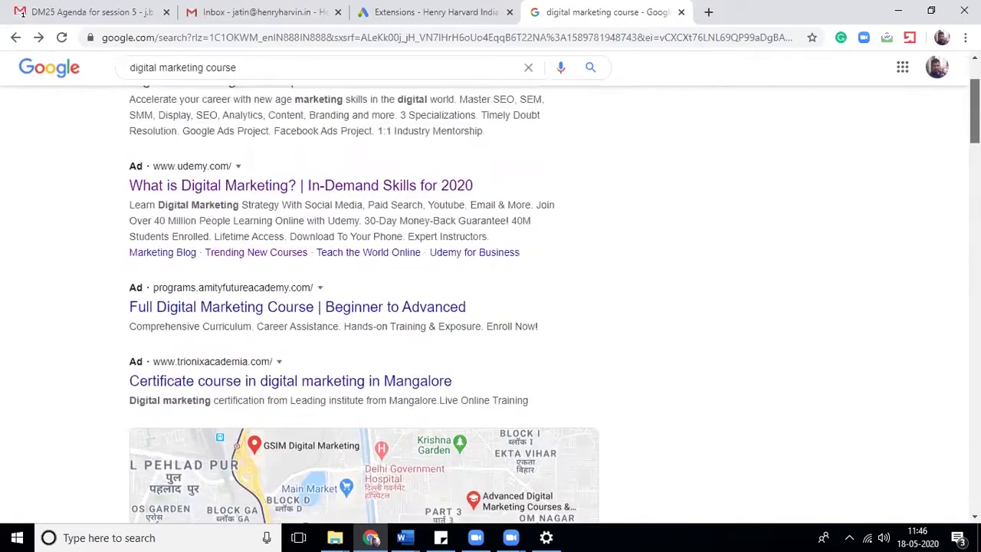
pyautogui.scroll(1, 21, 13)
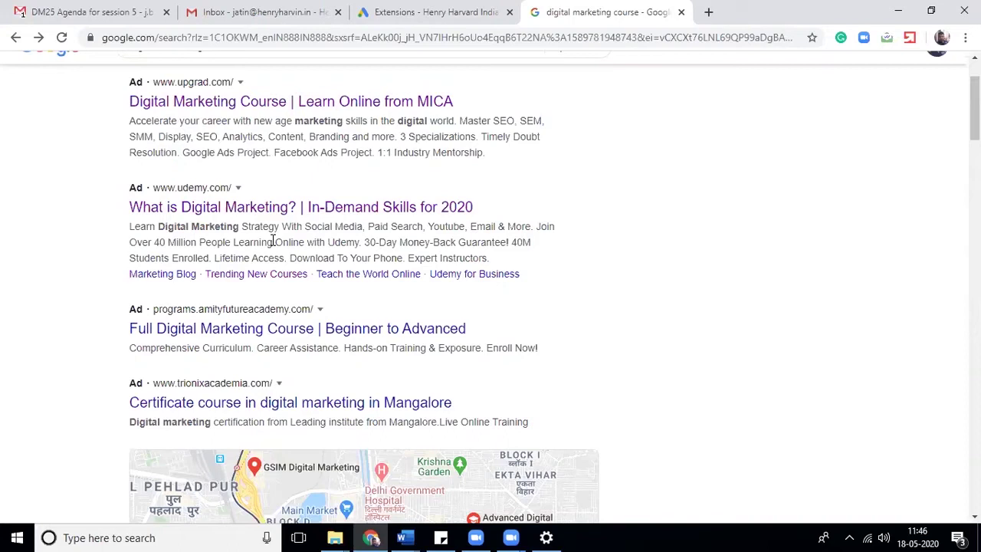
# - Highlight the Udemy ad's description and 'Lifetime Access', then dismiss the Gmail tracking notification
pyautogui.moveTo(130, 226); pyautogui.dragTo(519, 265)
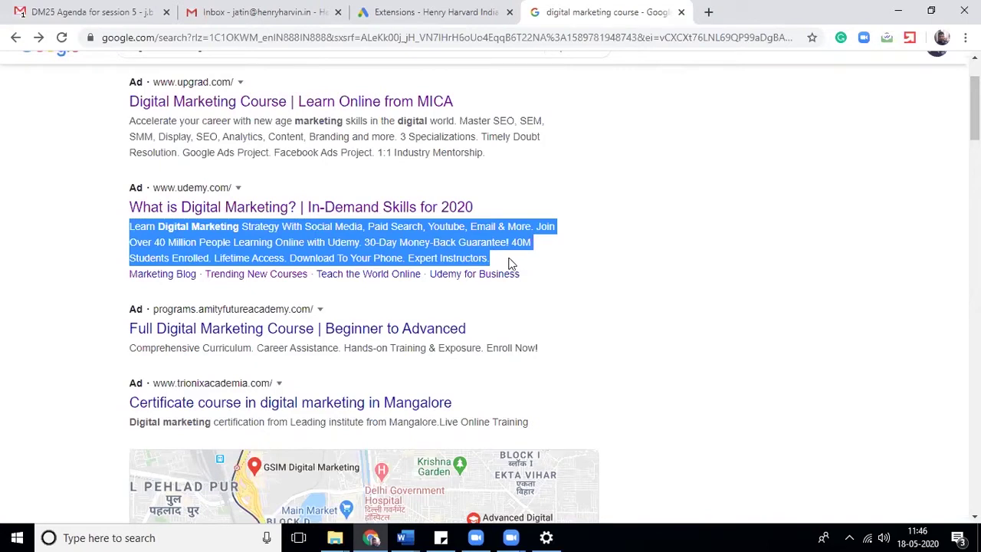
pyautogui.click(509, 261)
pyautogui.moveTo(213, 258); pyautogui.dragTo(288, 260)
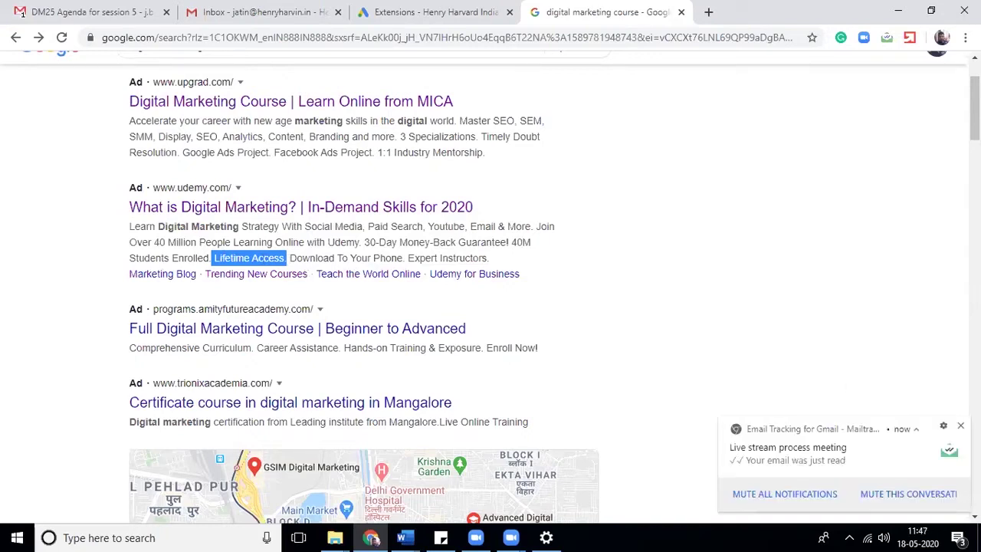
pyautogui.click(960, 425)
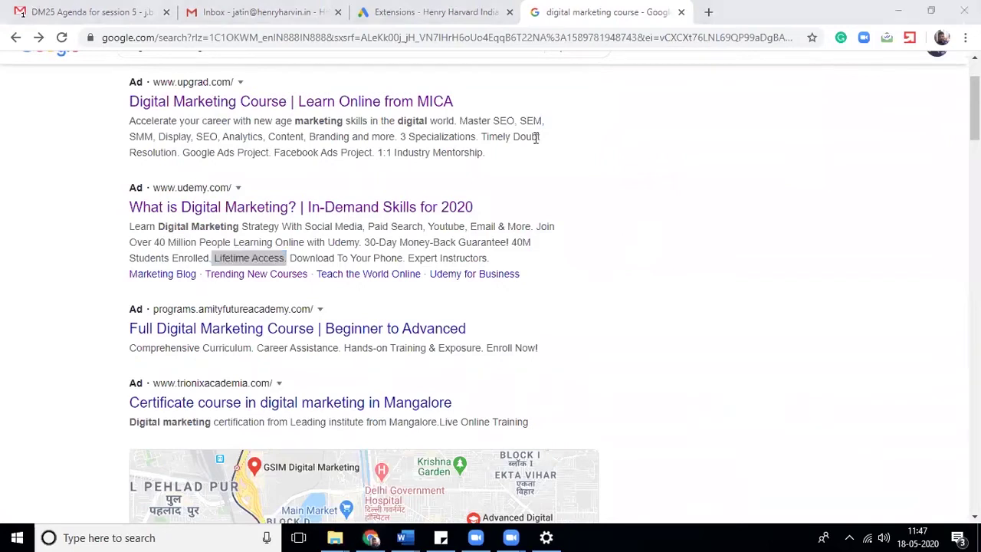
# - Go to the Google Ads extensions page and begin a structured snippet extension
pyautogui.click(451, 10)
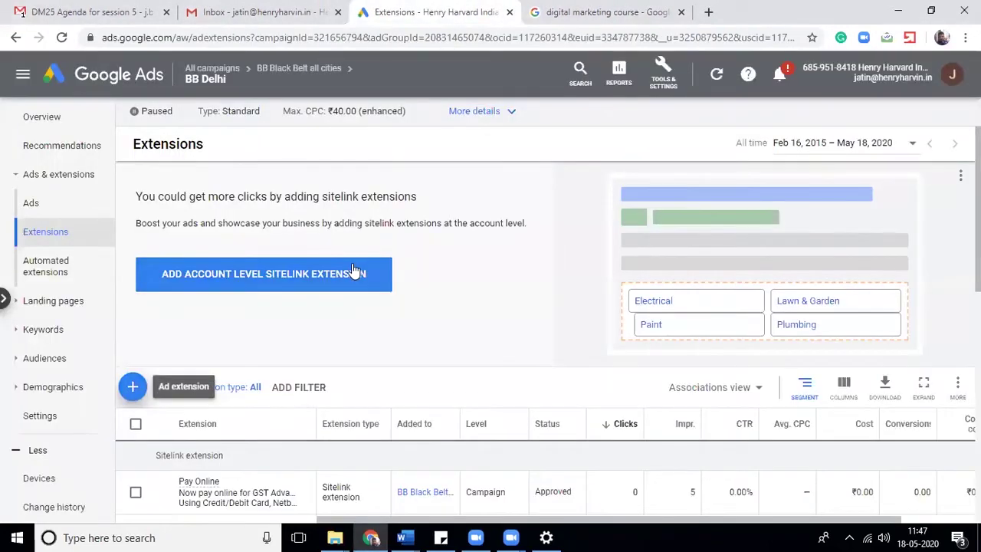
pyautogui.click(132, 387)
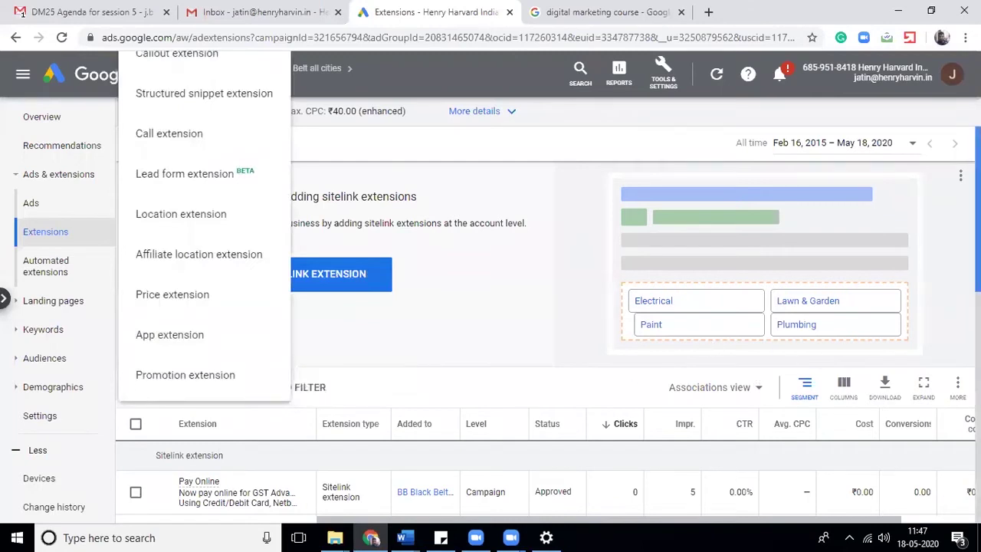
pyautogui.click(628, 274)
pyautogui.scroll(-2, 628, 275)
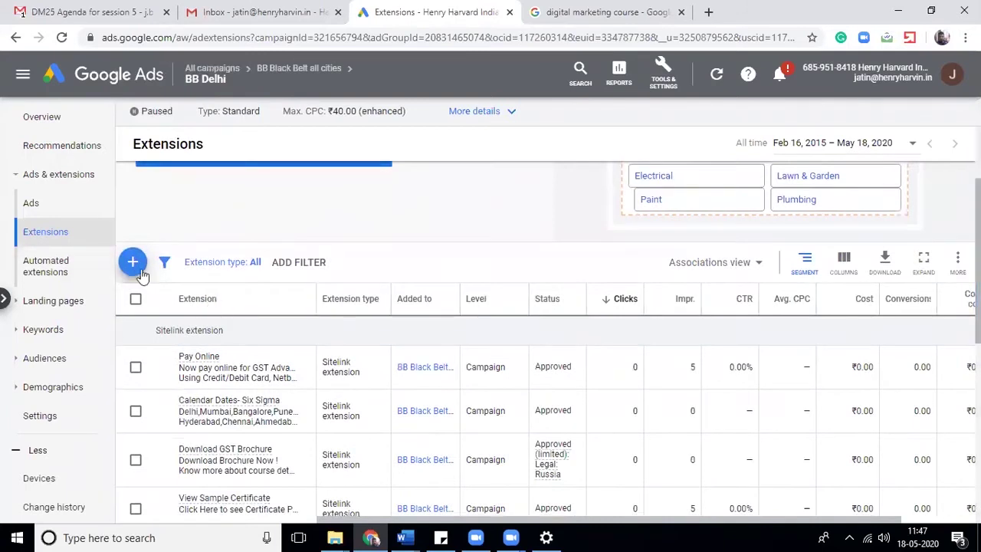
pyautogui.click(138, 266)
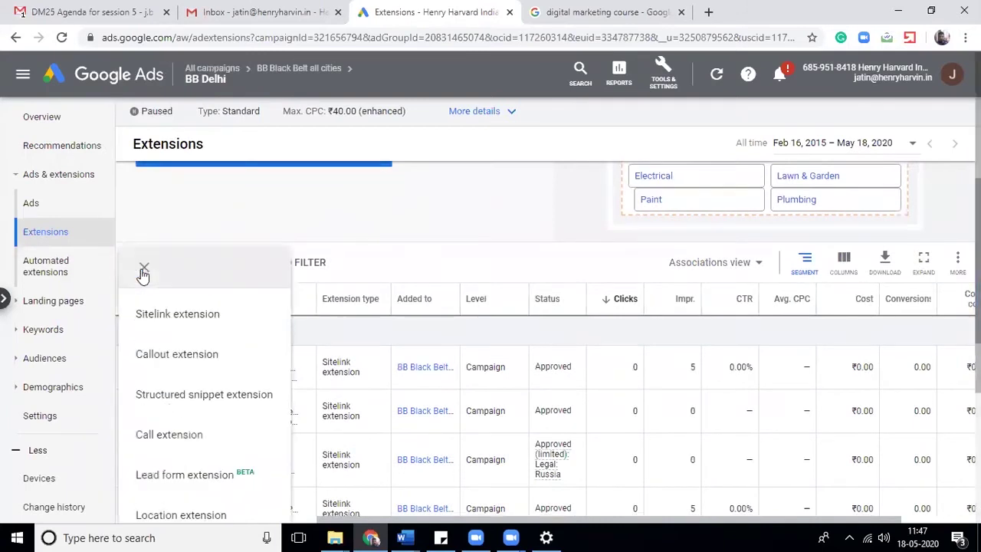
pyautogui.click(258, 394)
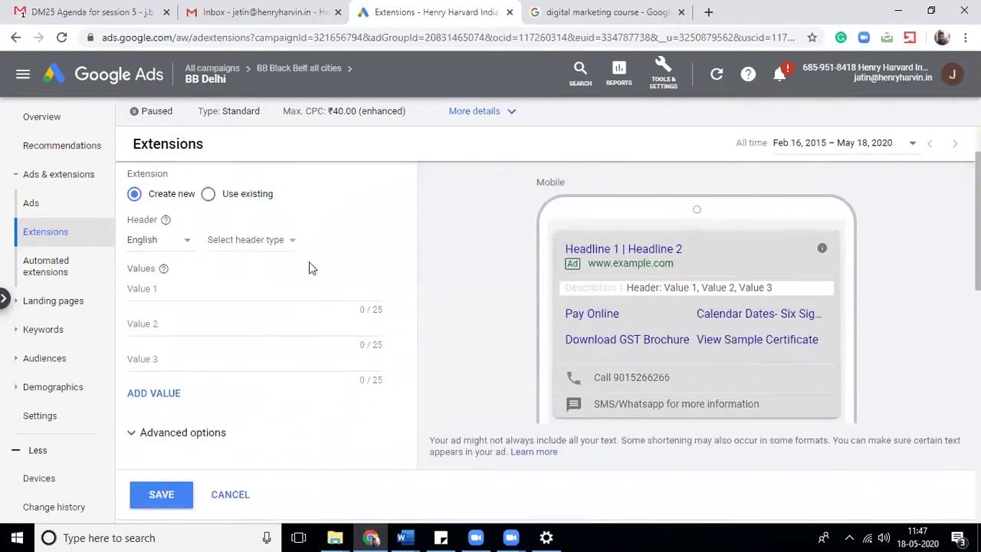
# - Set the structured snippet header to Types
pyautogui.click(261, 254)
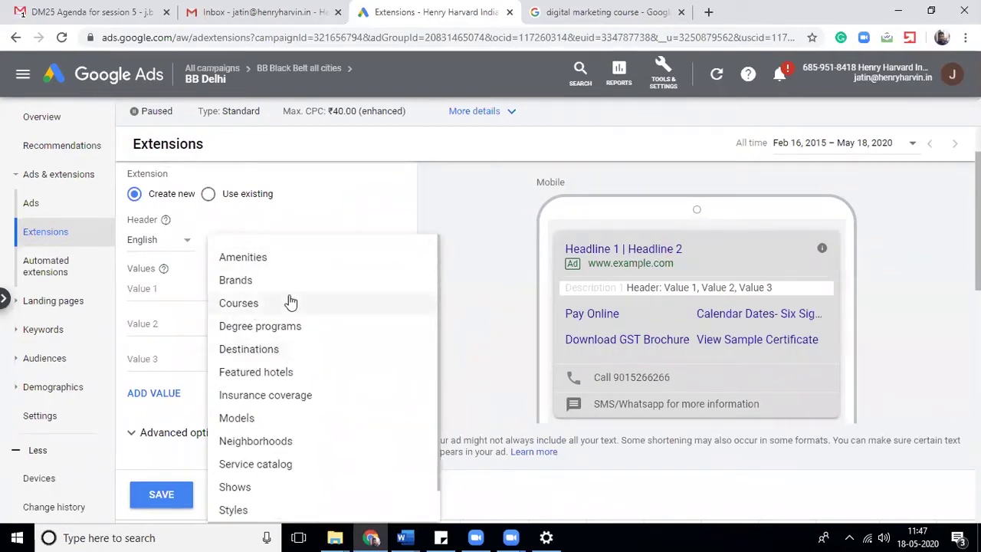
pyautogui.scroll(-1, 291, 302)
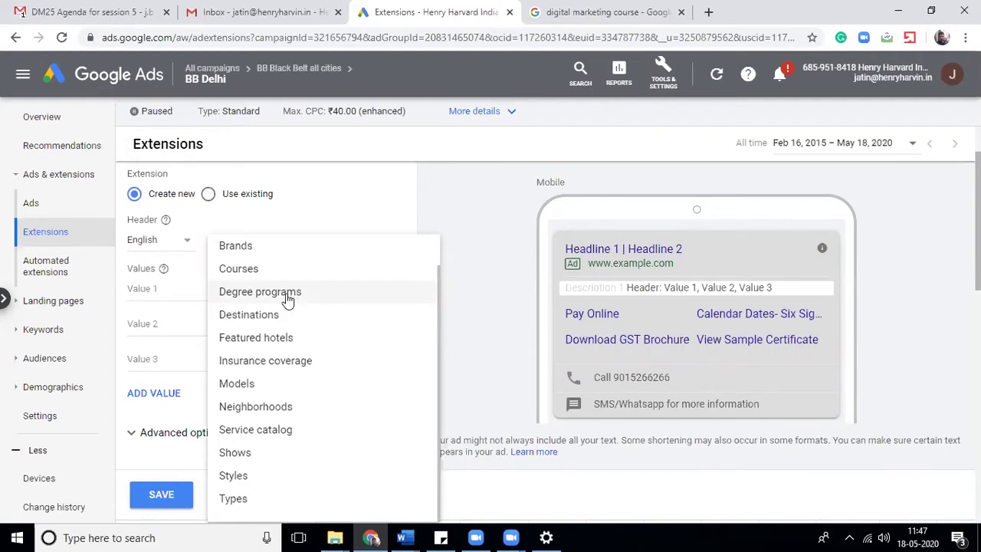
pyautogui.scroll(1, 285, 299)
pyautogui.scroll(-1, 285, 299)
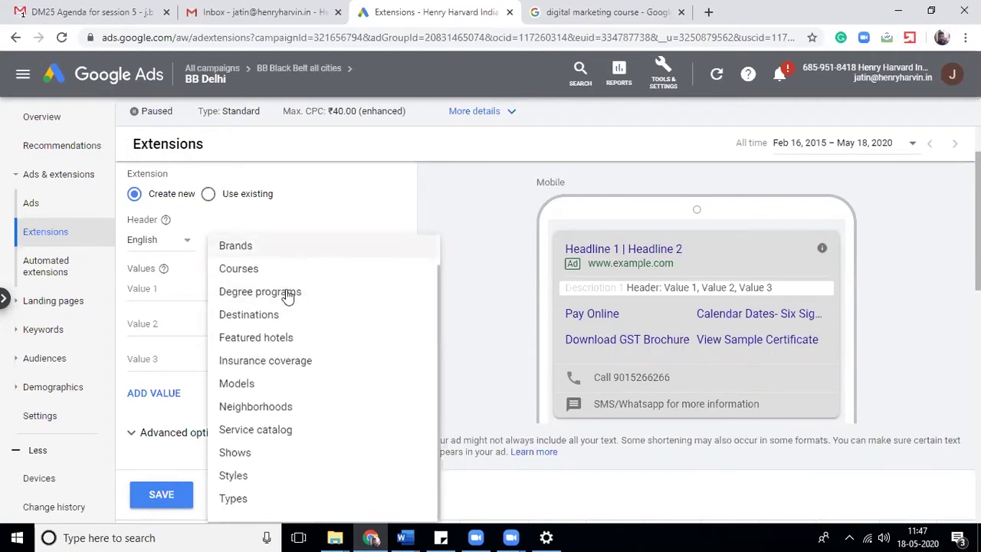
pyautogui.scroll(-2, 951, 292)
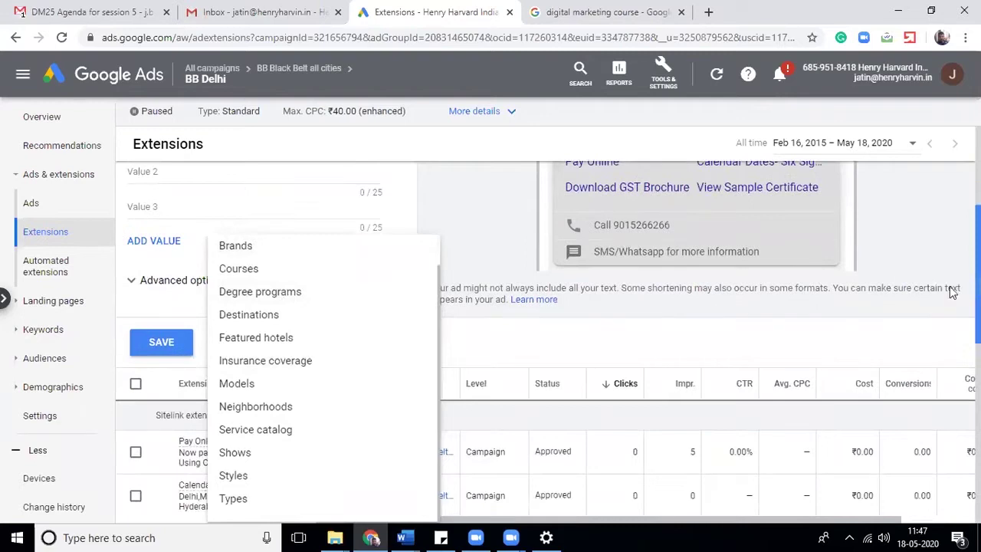
pyautogui.click(952, 293)
pyautogui.scroll(1, 731, 246)
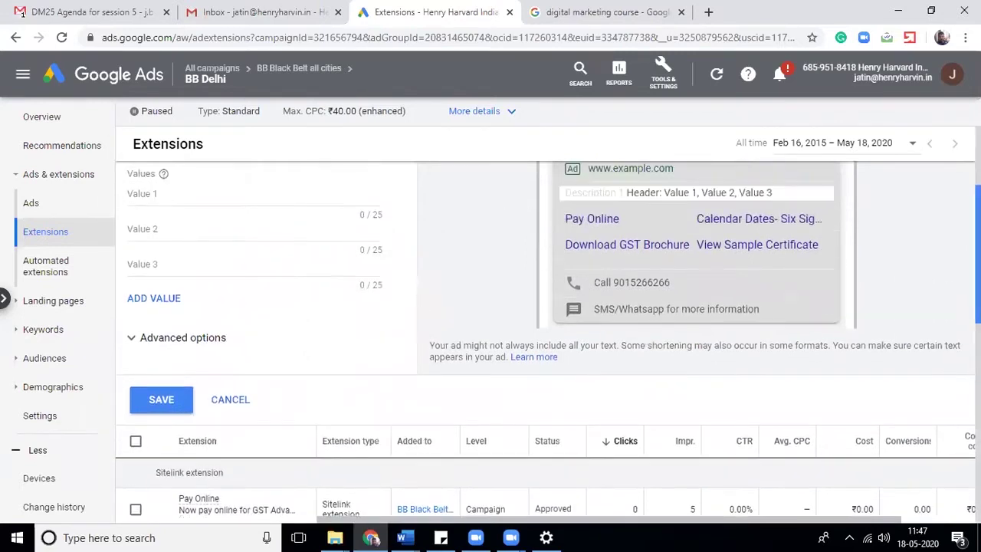
pyautogui.click(274, 190)
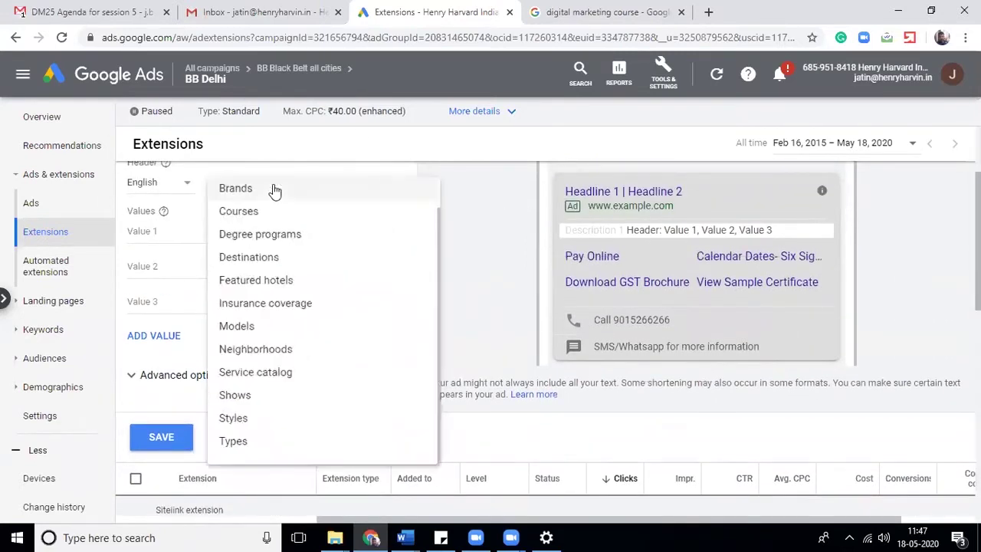
pyautogui.click(251, 443)
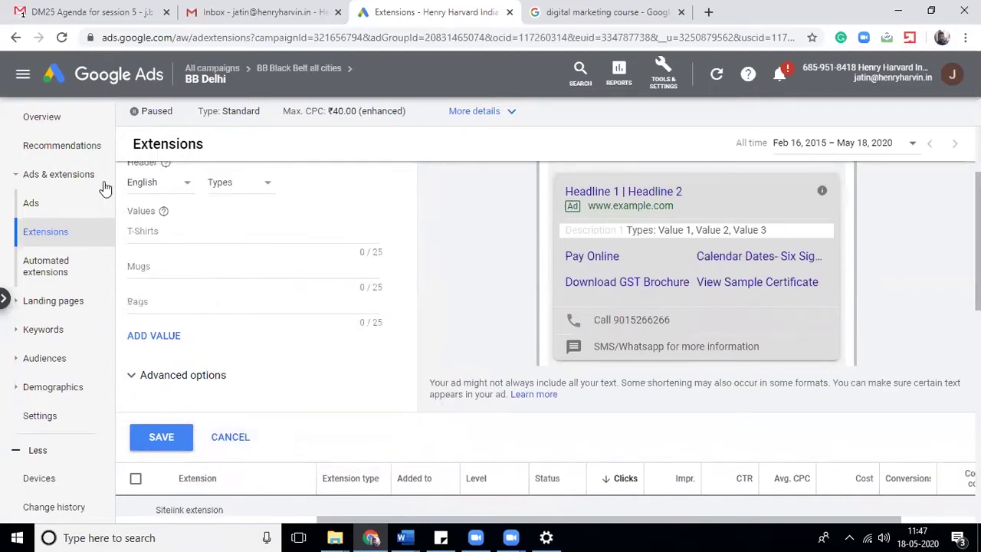
# - Step through the three snippet value fields, then discard the structured snippet draft
pyautogui.click(143, 233)
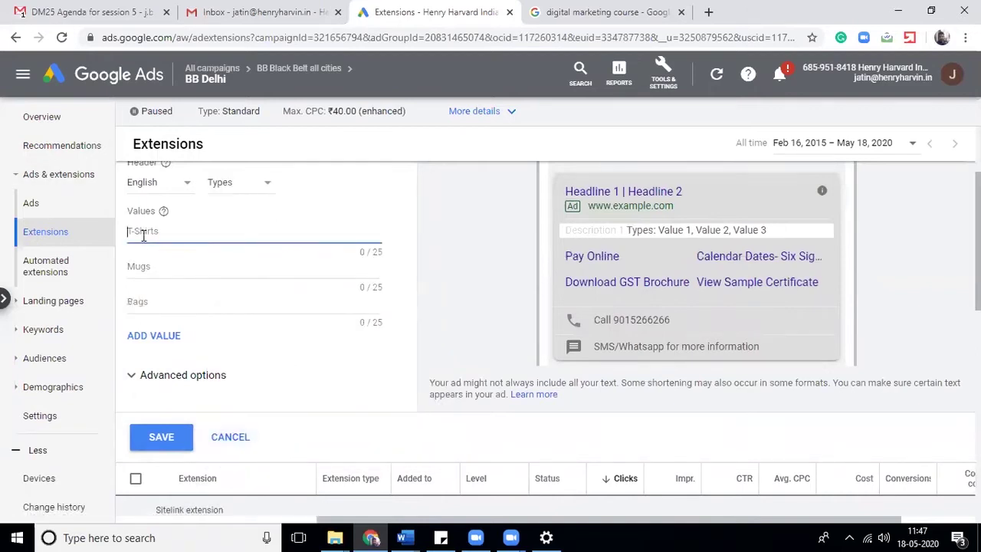
pyautogui.click(166, 268)
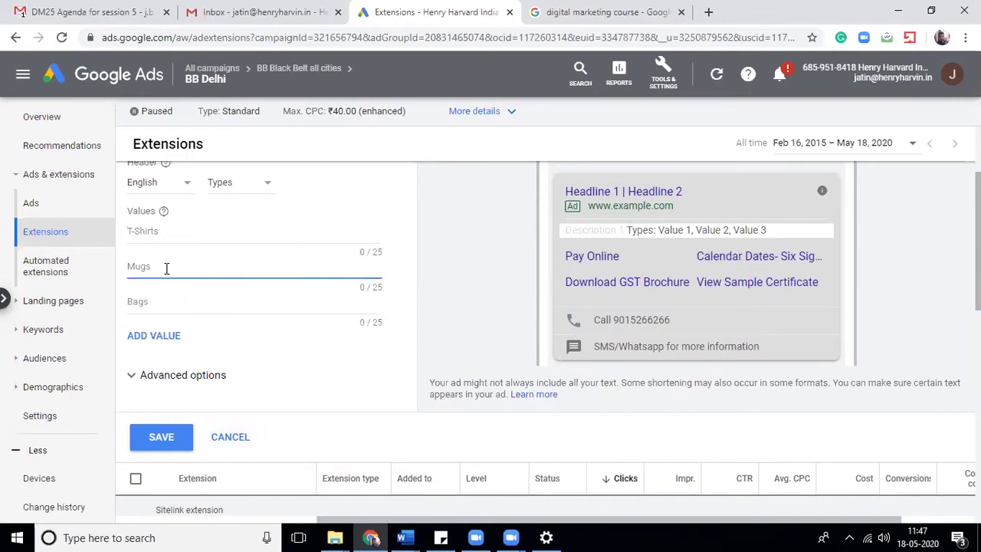
pyautogui.click(142, 301)
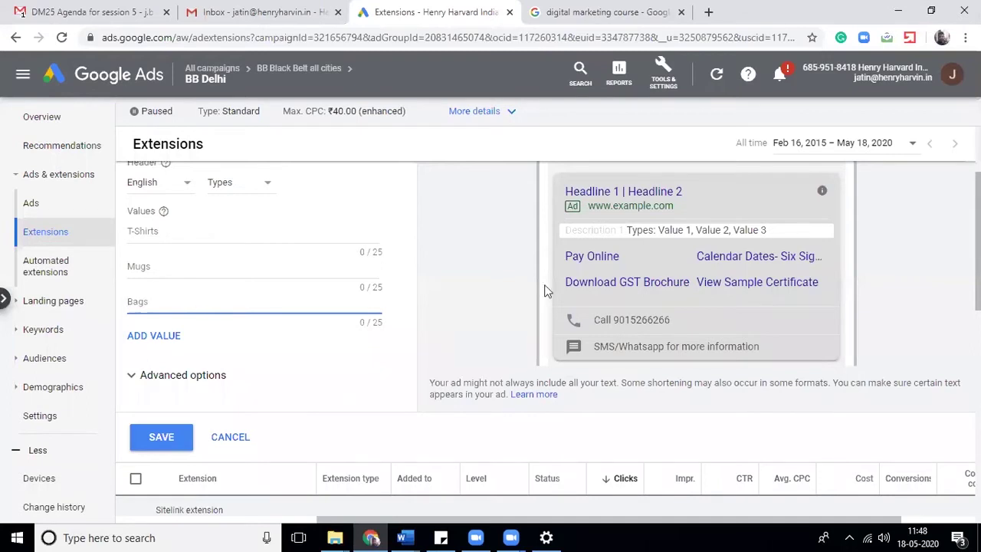
pyautogui.scroll(1, 547, 337)
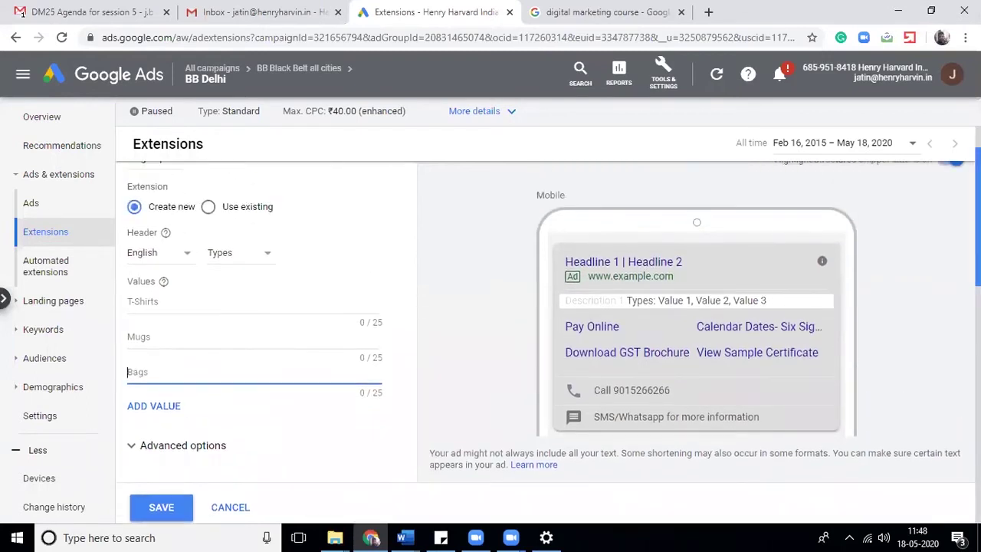
pyautogui.scroll(1, 547, 337)
pyautogui.scroll(-2, 548, 337)
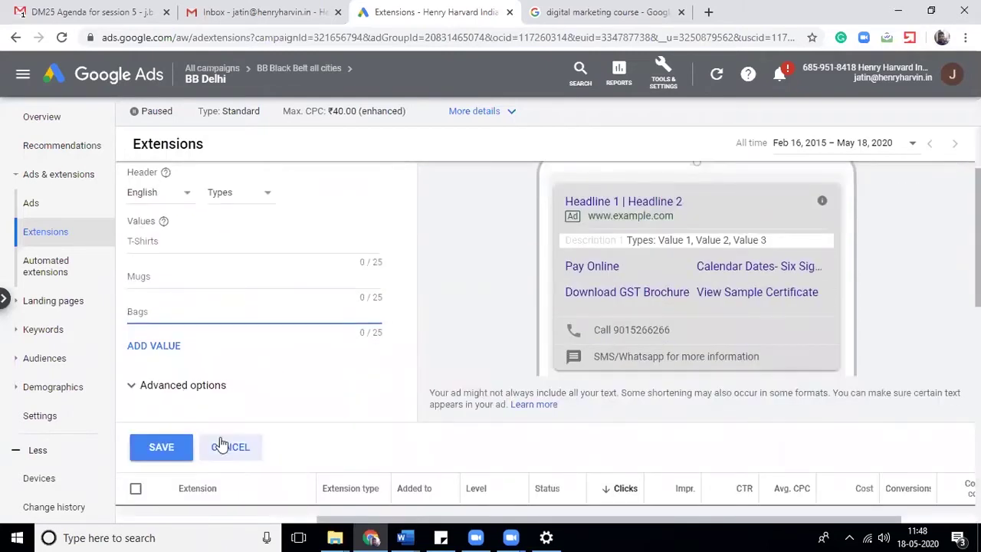
pyautogui.click(230, 447)
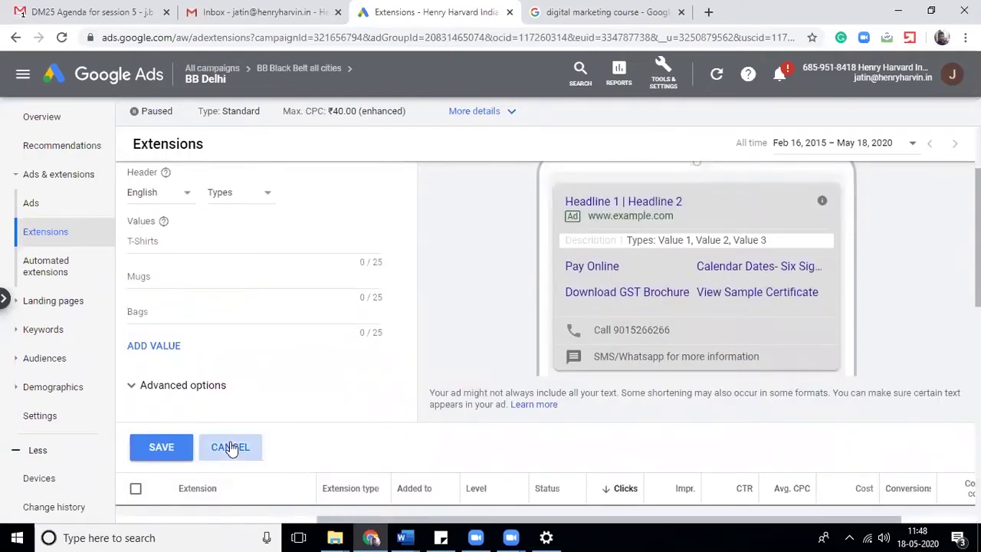
# - Start a new call extension for the BB Delhi ad group
pyautogui.click(132, 265)
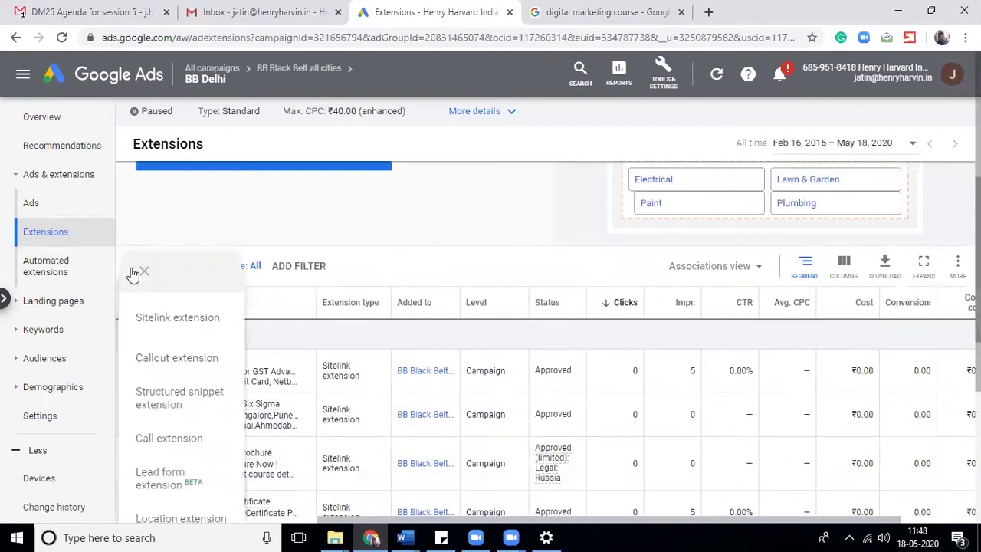
pyautogui.scroll(-1, 943, 241)
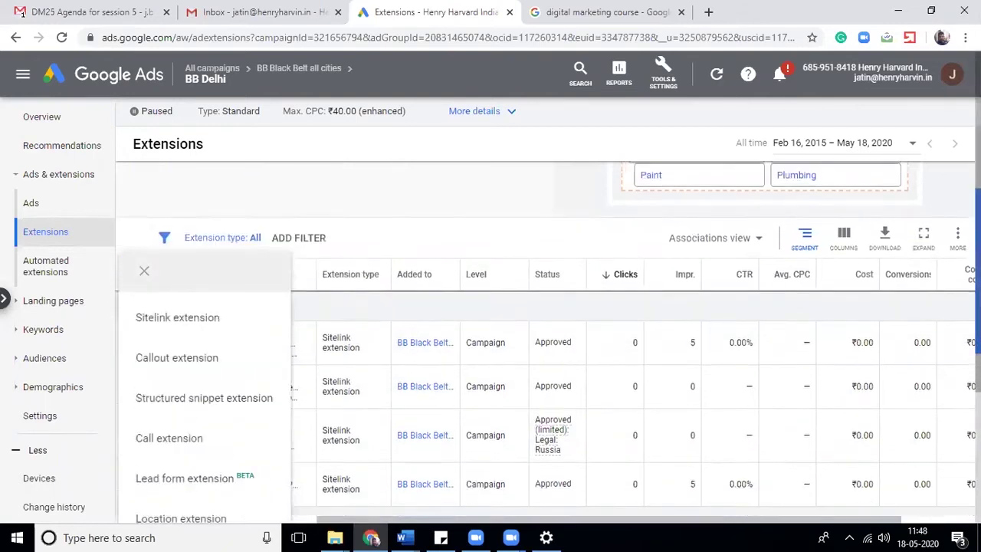
pyautogui.click(144, 270)
pyautogui.click(132, 215)
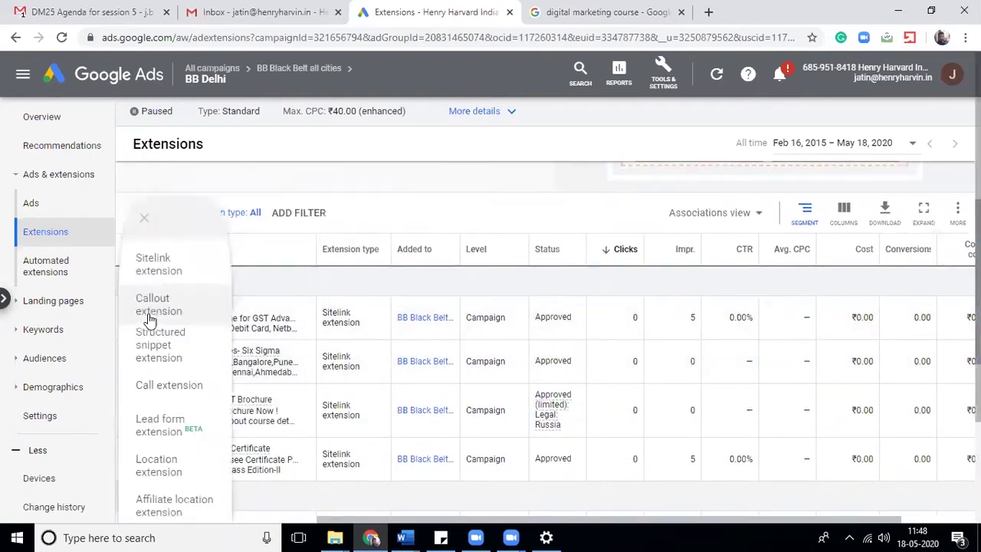
pyautogui.click(169, 385)
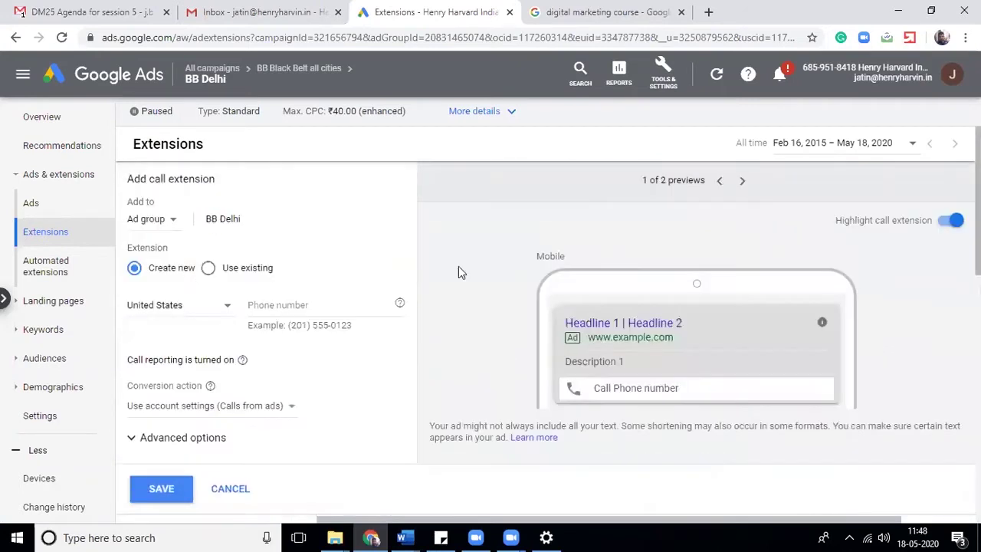
# - Switch the call extension preview to Desktop and set the phone country to India
pyautogui.scroll(-2, 462, 360)
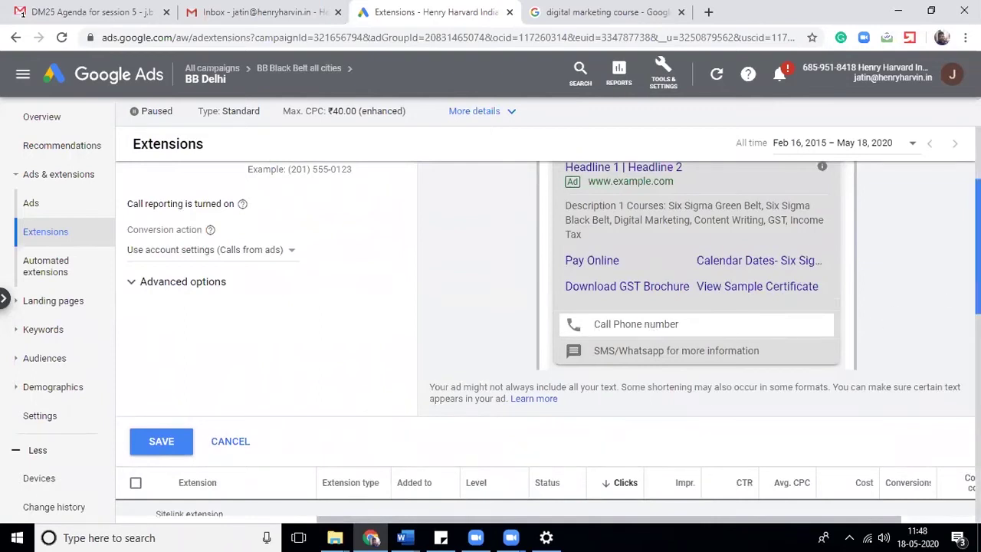
pyautogui.scroll(2, 955, 283)
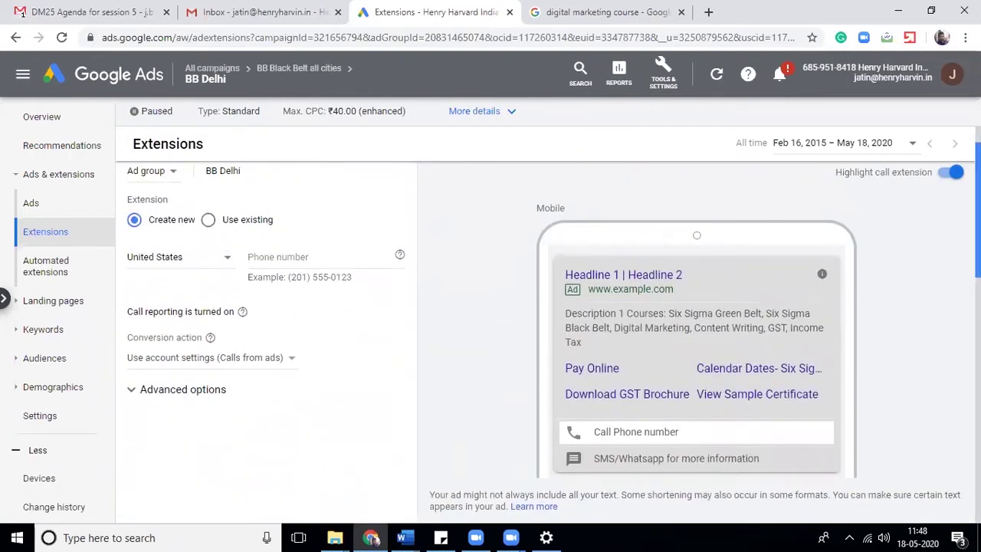
pyautogui.scroll(1, 764, 204)
pyautogui.click(742, 180)
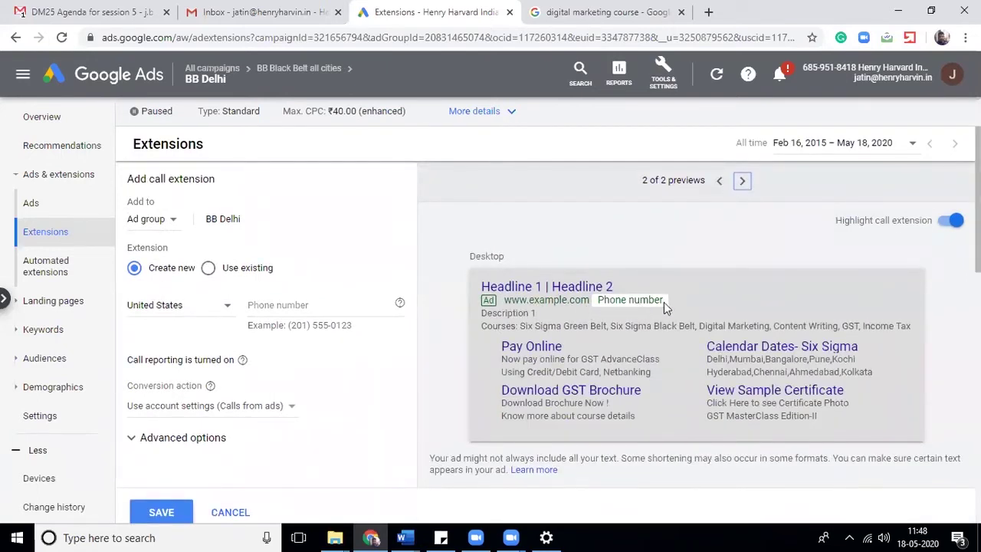
pyautogui.click(188, 311)
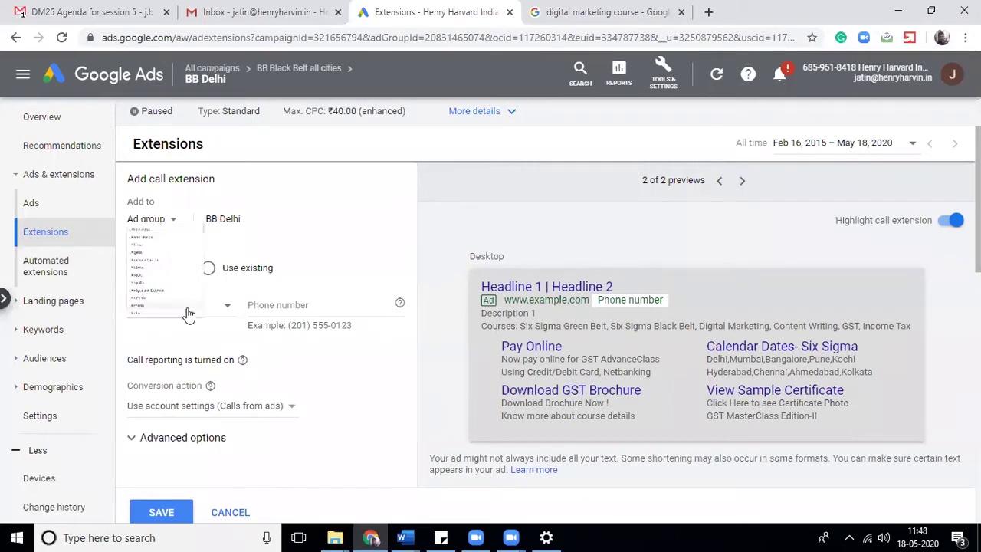
pyautogui.scroll(20, 189, 314)
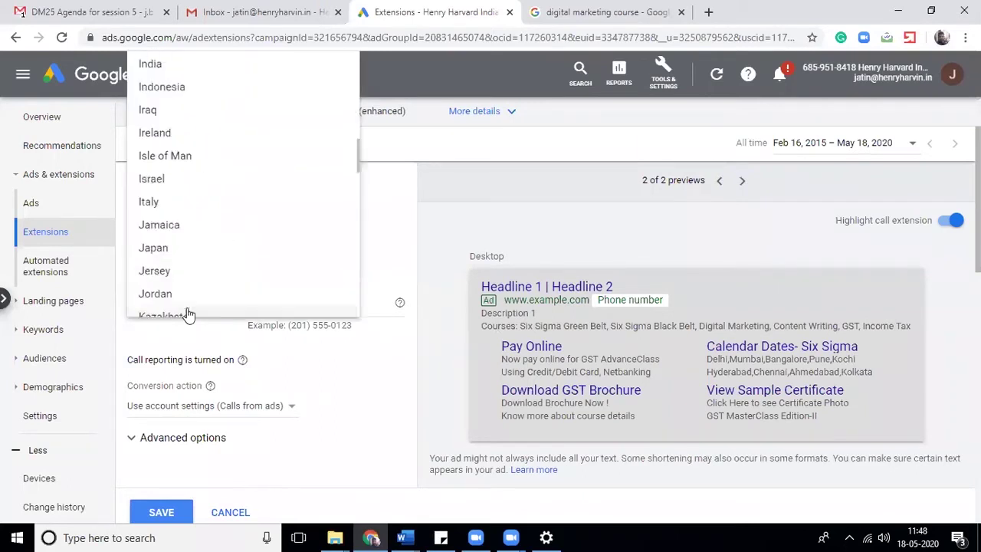
pyautogui.click(240, 73)
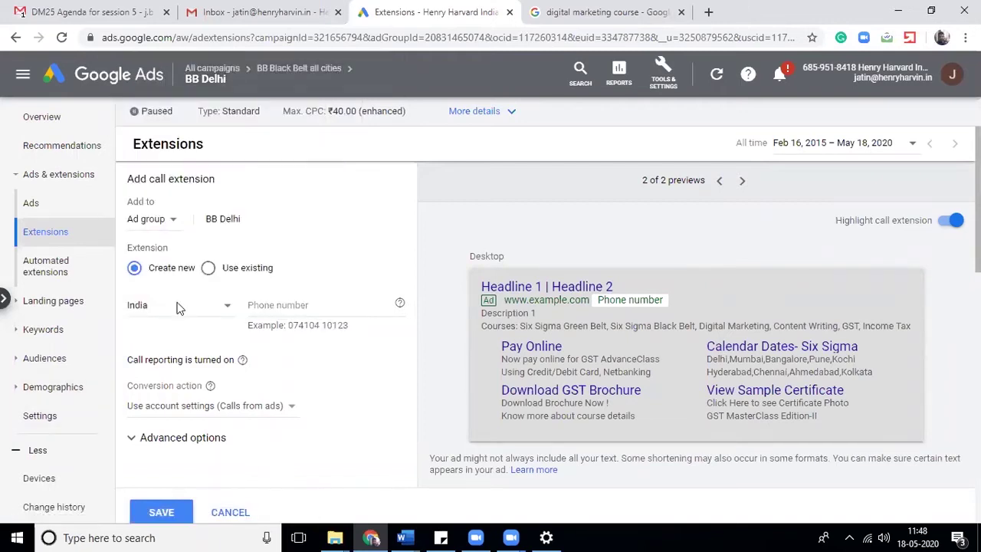
# - Enter the business phone number in the call extension, correcting its final digits
pyautogui.doubleClick(326, 325)
pyautogui.click(291, 325)
pyautogui.moveTo(315, 325); pyautogui.dragTo(286, 325)
pyautogui.click(258, 318)
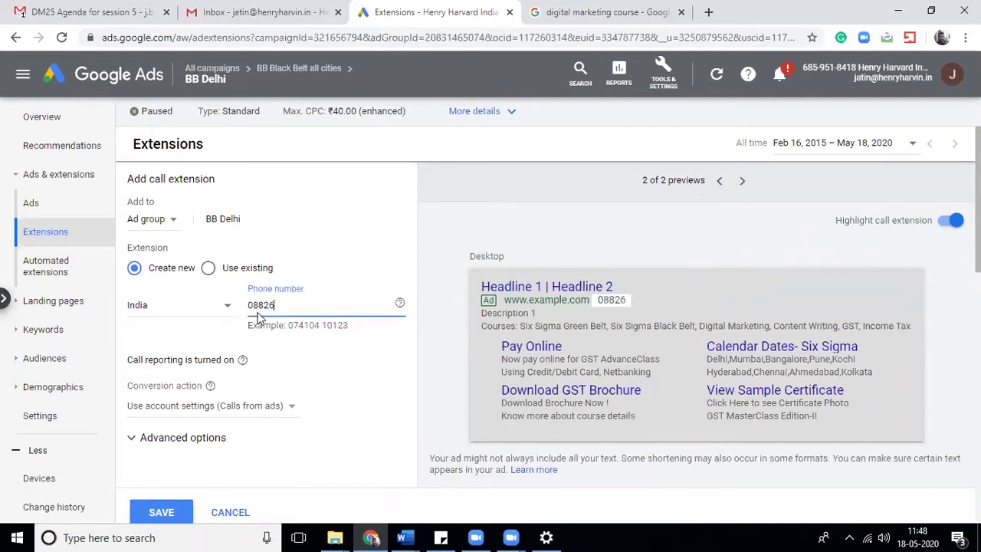
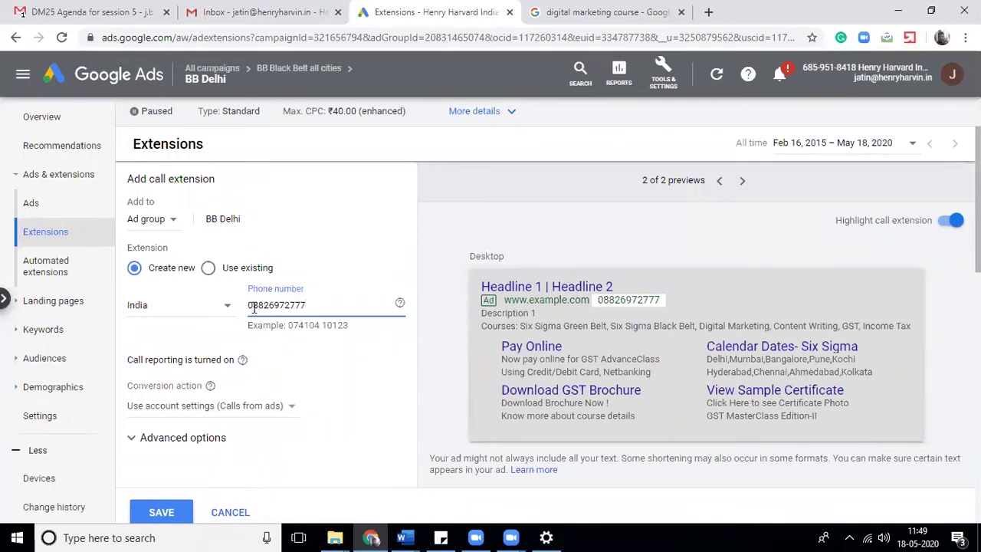
pyautogui.moveTo(254, 307); pyautogui.dragTo(372, 322)
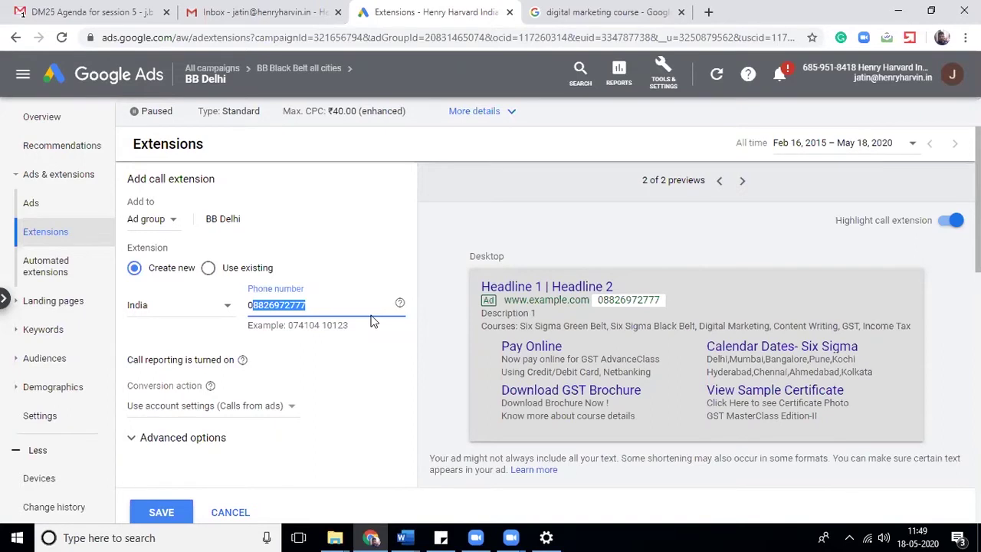
pyautogui.doubleClick(333, 325)
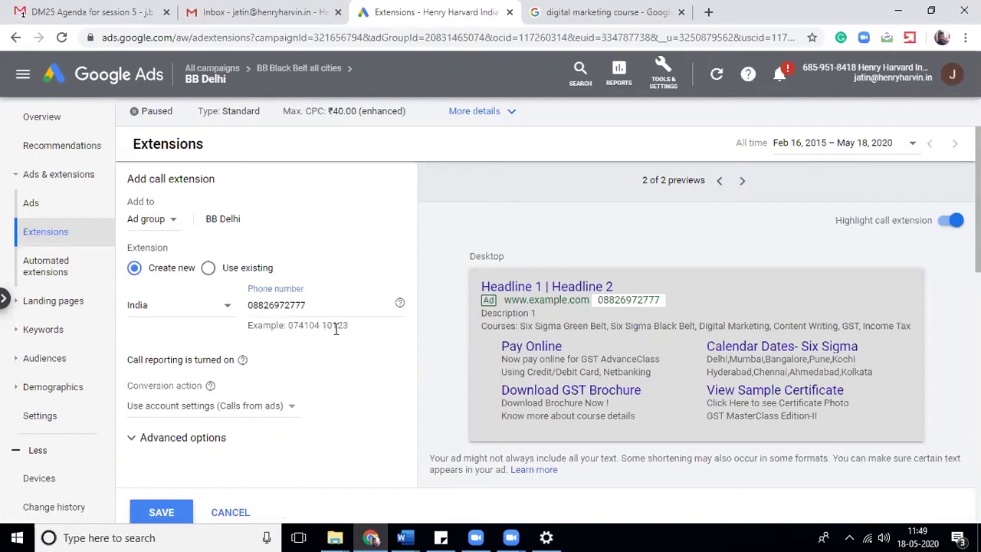
pyautogui.moveTo(298, 325); pyautogui.dragTo(305, 326)
pyautogui.doubleClick(296, 306)
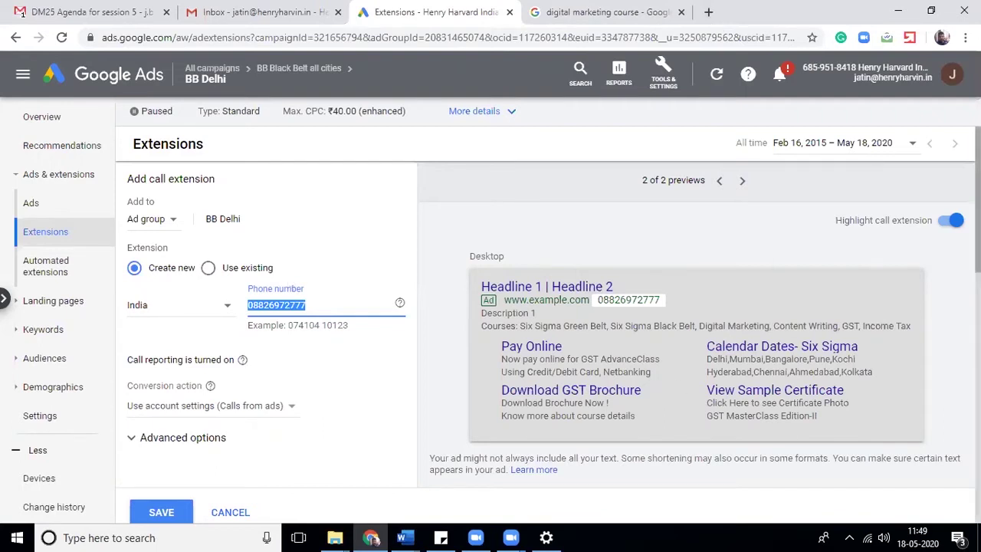
pyautogui.scroll(-2, 346, 370)
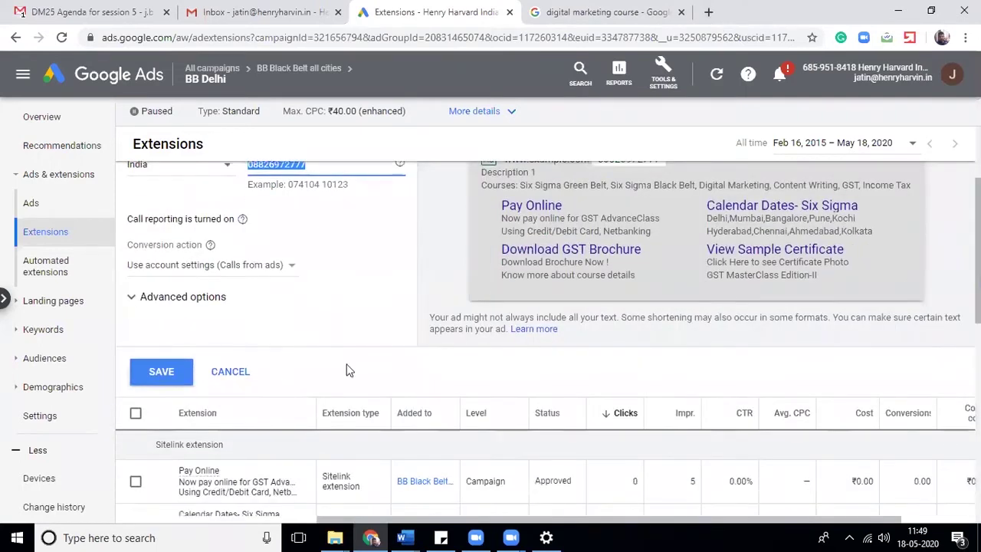
# - Cancel the call extension and begin a lead form extension for BB Black Belt all cities
pyautogui.click(222, 371)
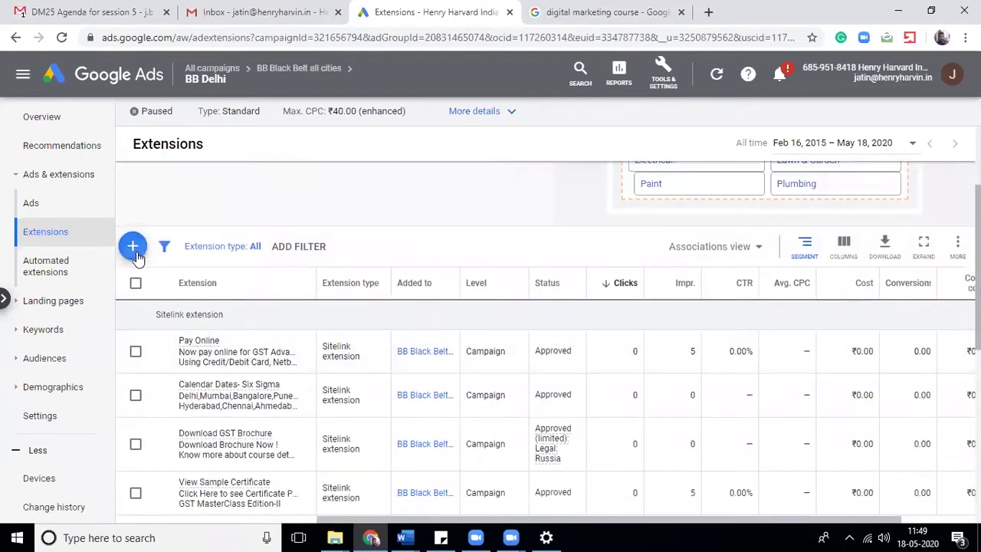
pyautogui.click(133, 246)
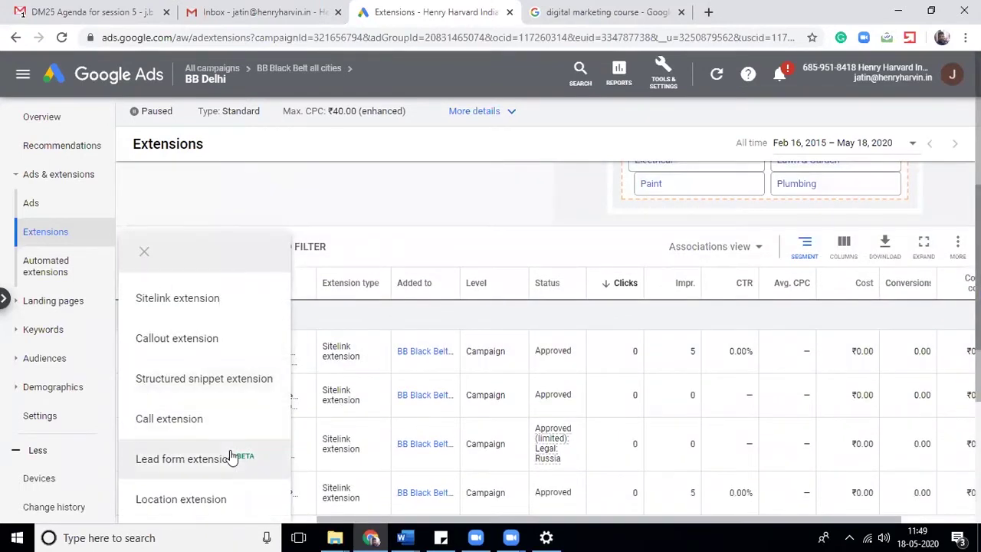
pyautogui.click(184, 459)
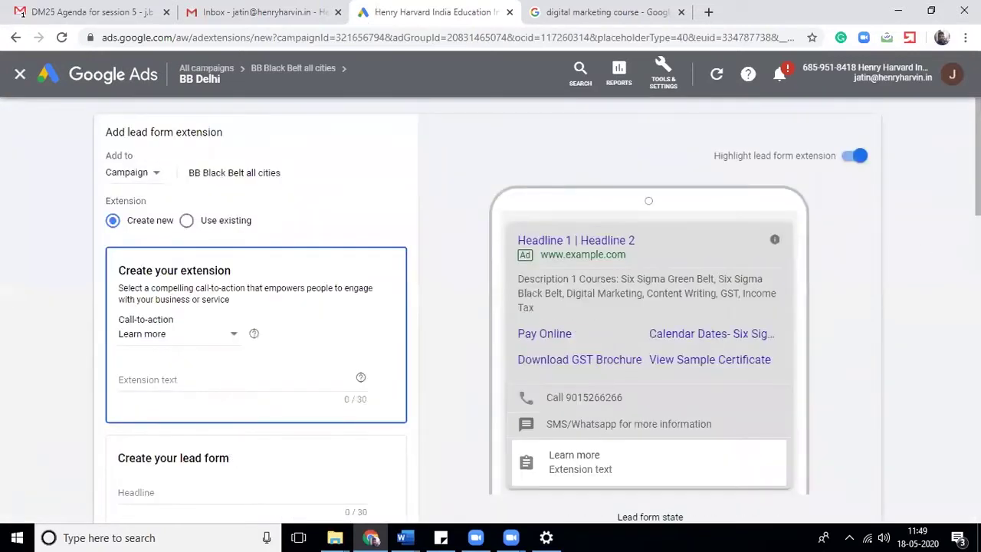
pyautogui.scroll(-2, 912, 306)
pyautogui.scroll(1, 256, 306)
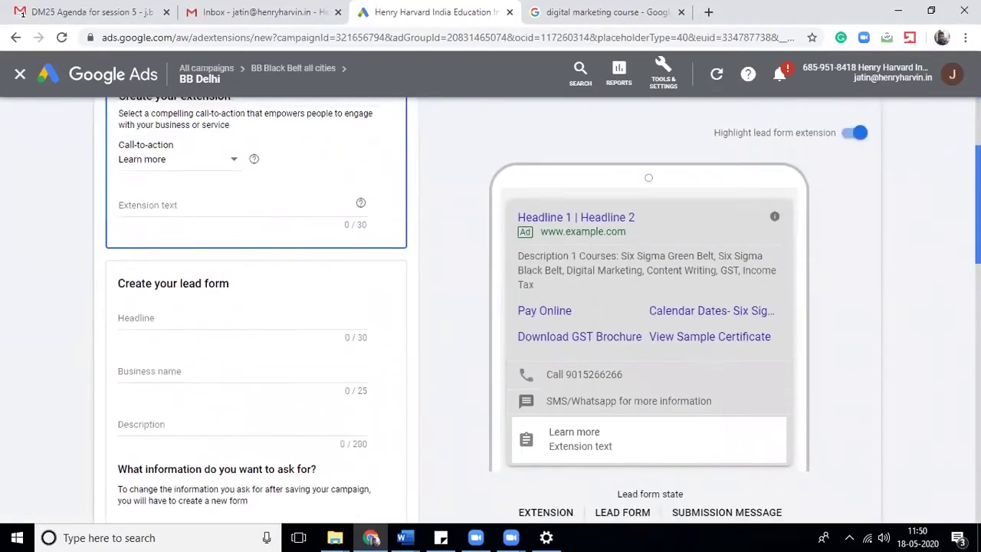
pyautogui.scroll(2, 256, 307)
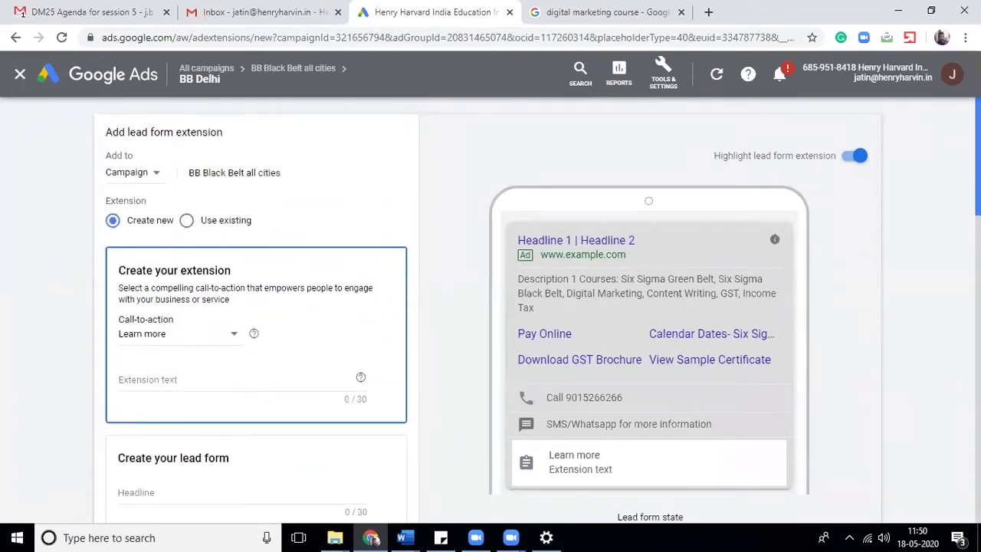
pyautogui.scroll(-3, 255, 307)
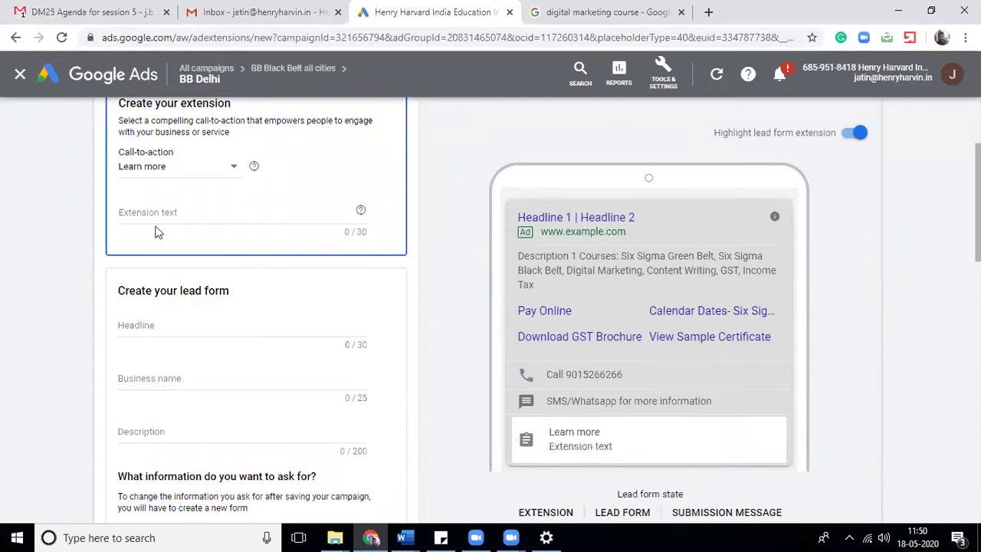
# - Set the lead form call-to-action to Get quote and extension text to 'Personal Loan'
pyautogui.click(170, 167)
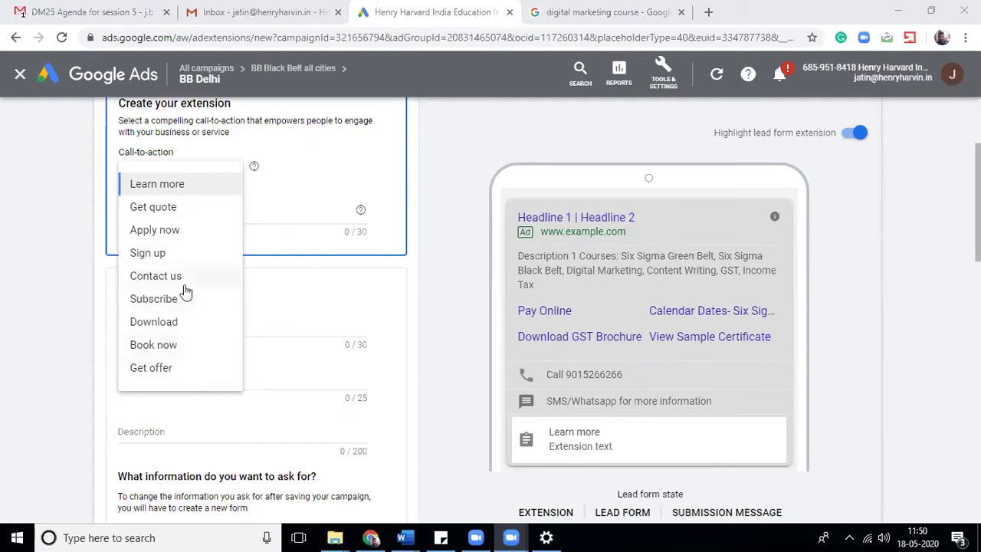
pyautogui.click(175, 215)
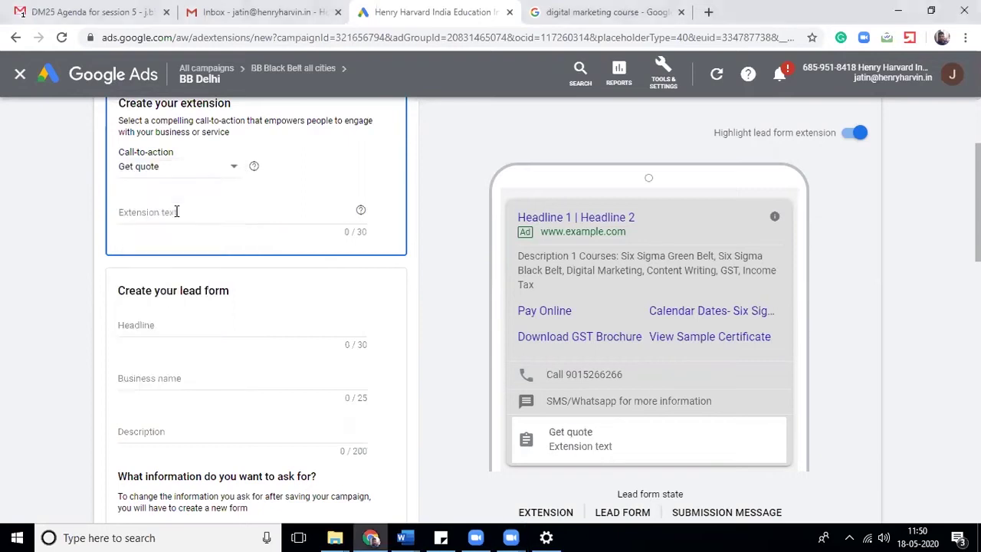
pyautogui.click(176, 211)
pyautogui.write('Loan')
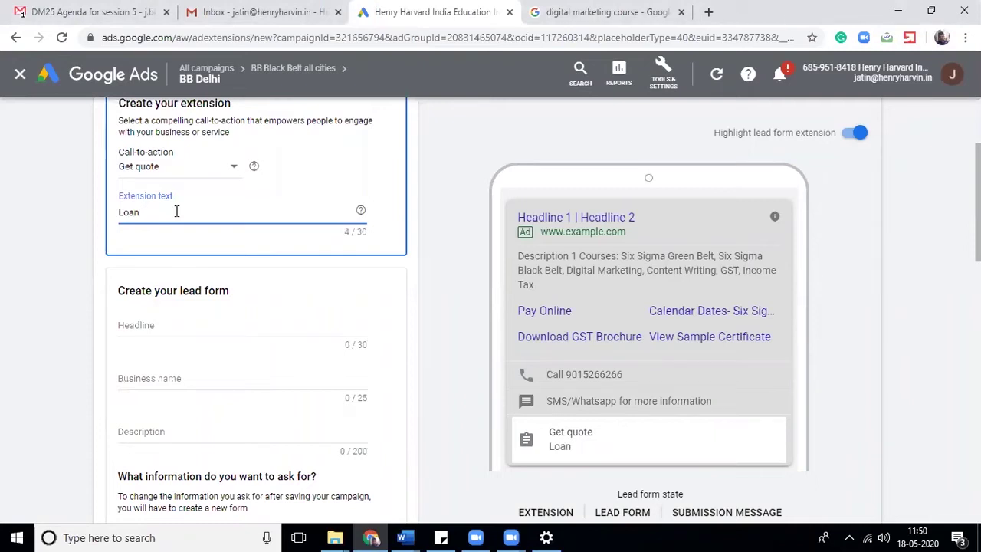
pyautogui.press('BackSpace')
pyautogui.press('BackSpace')
pyautogui.press('BackSpace')
pyautogui.press('BackSpace')
pyautogui.press('BackSpace')
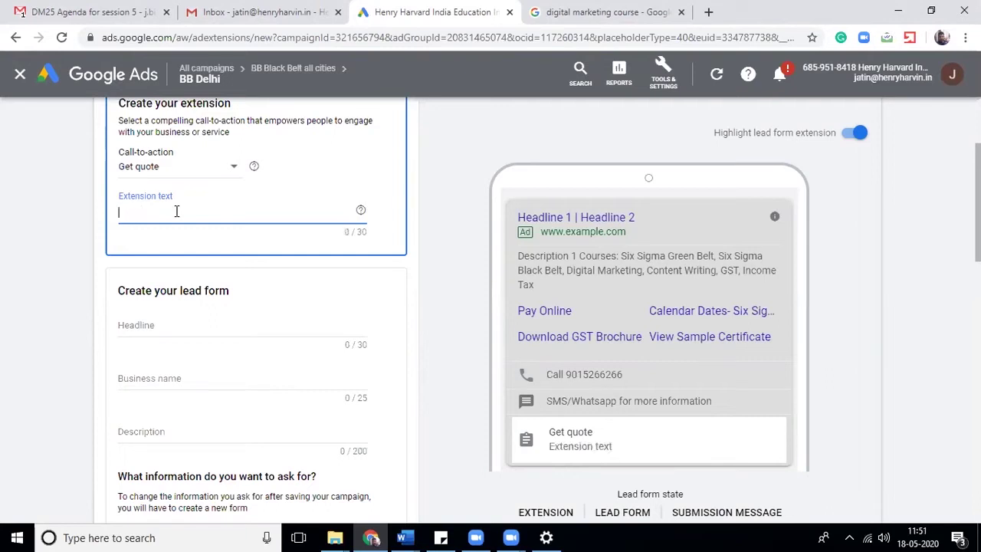
pyautogui.write('Personal')
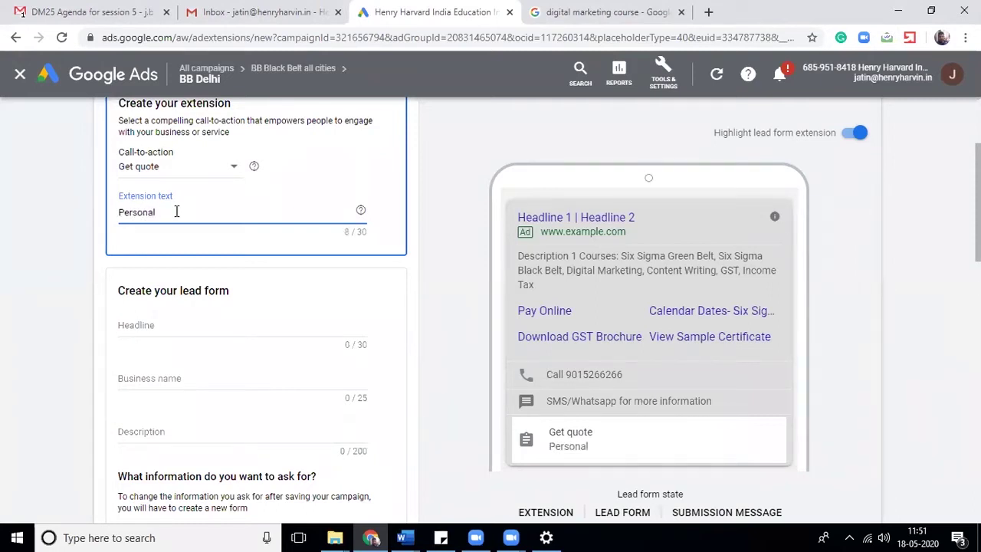
pyautogui.write('Loan')
pyautogui.scroll(-2, 256, 306)
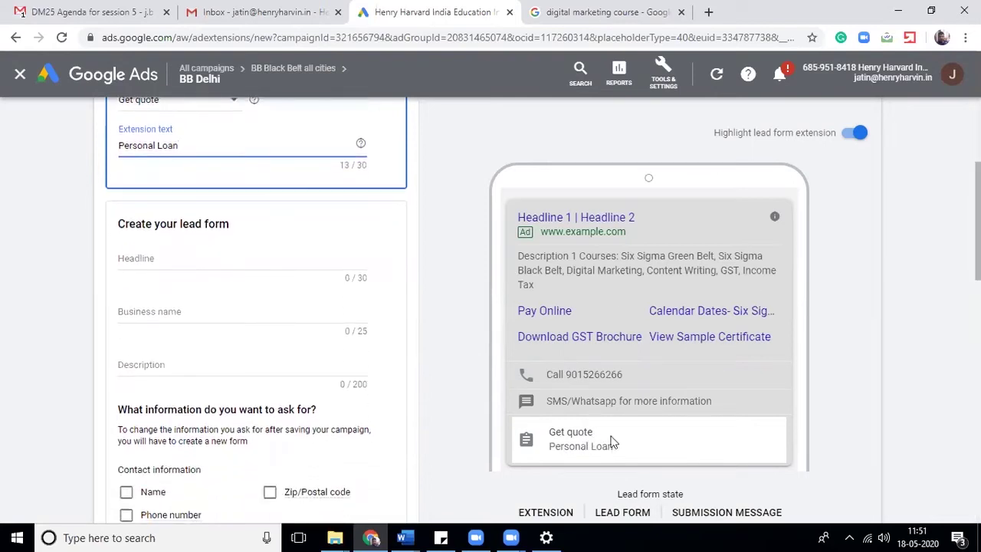
pyautogui.click(591, 458)
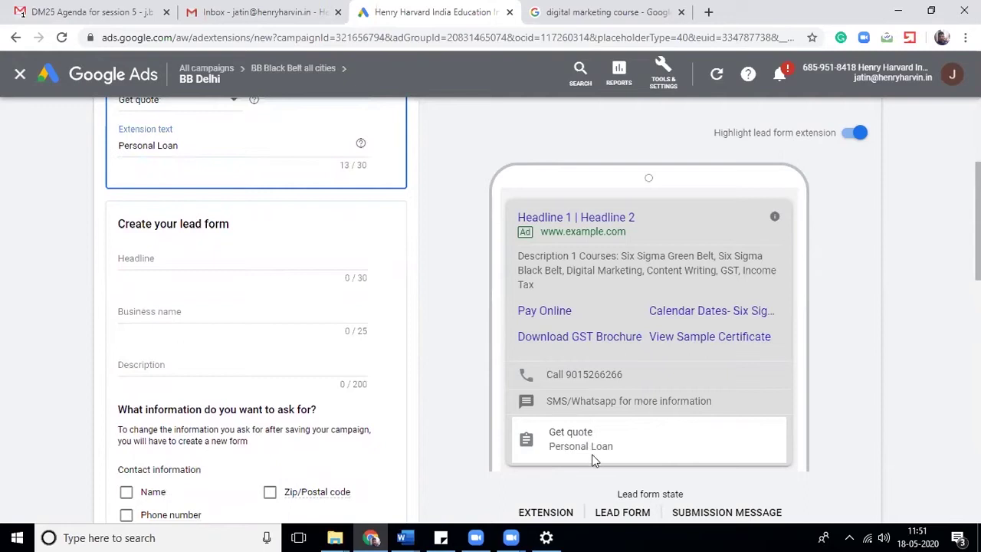
pyautogui.click(193, 256)
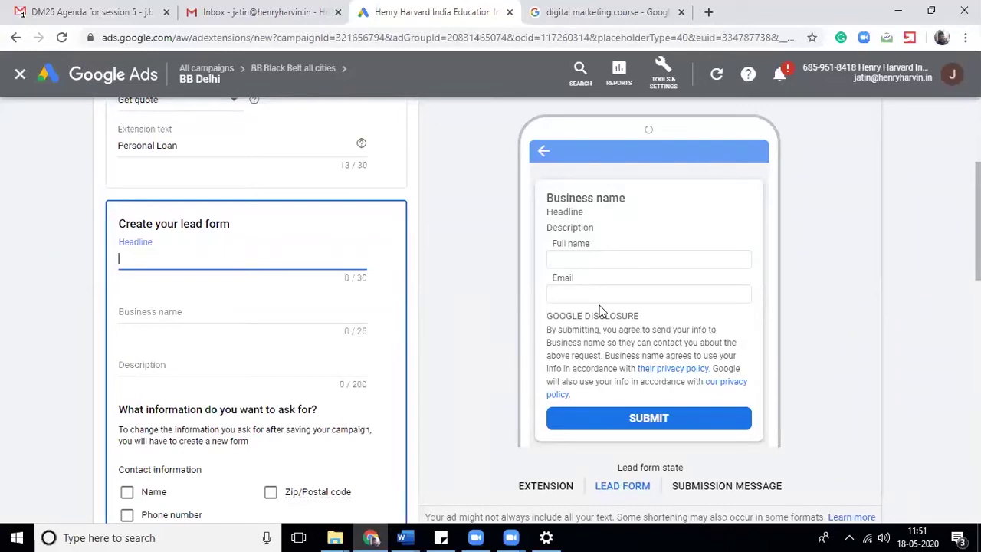
pyautogui.write('P')
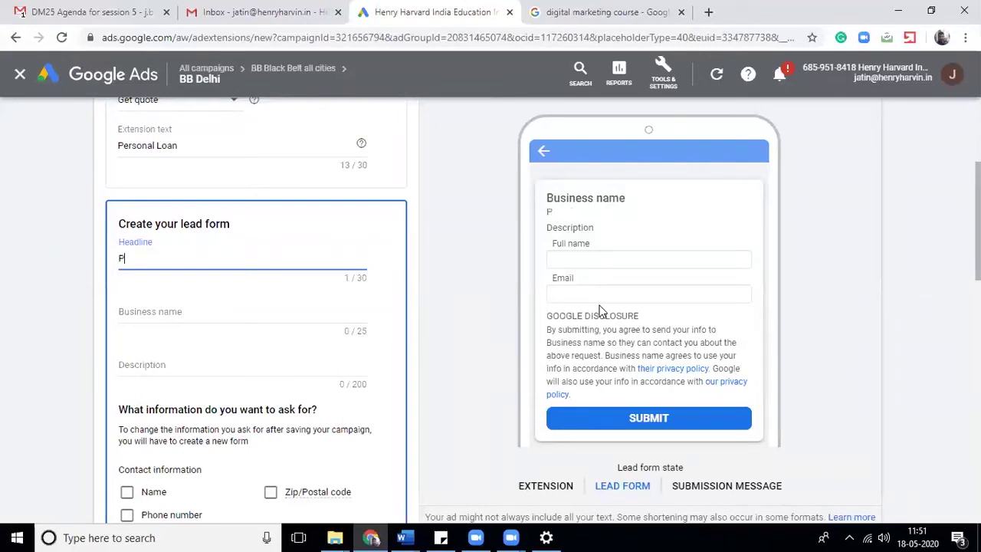
pyautogui.write('ersonal Loan')
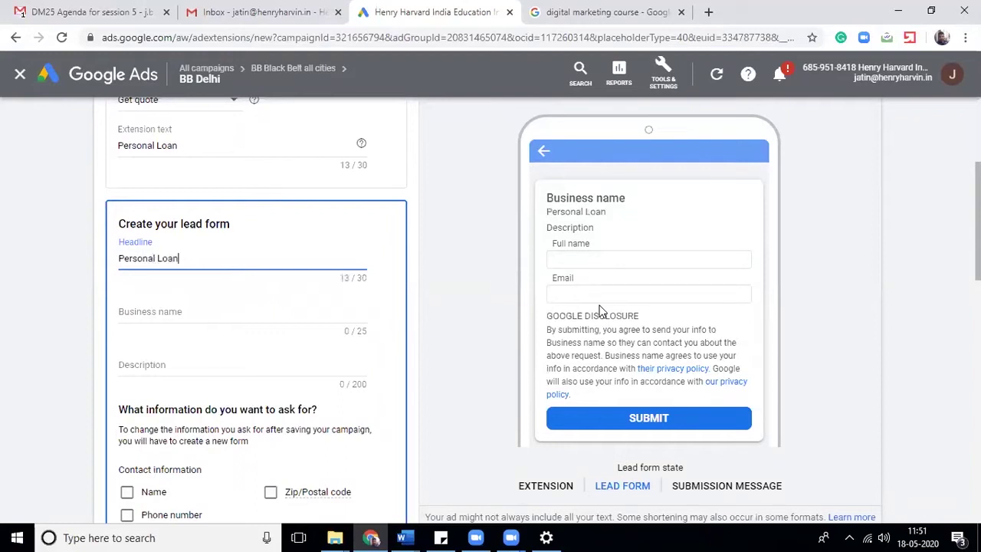
pyautogui.write('Get')
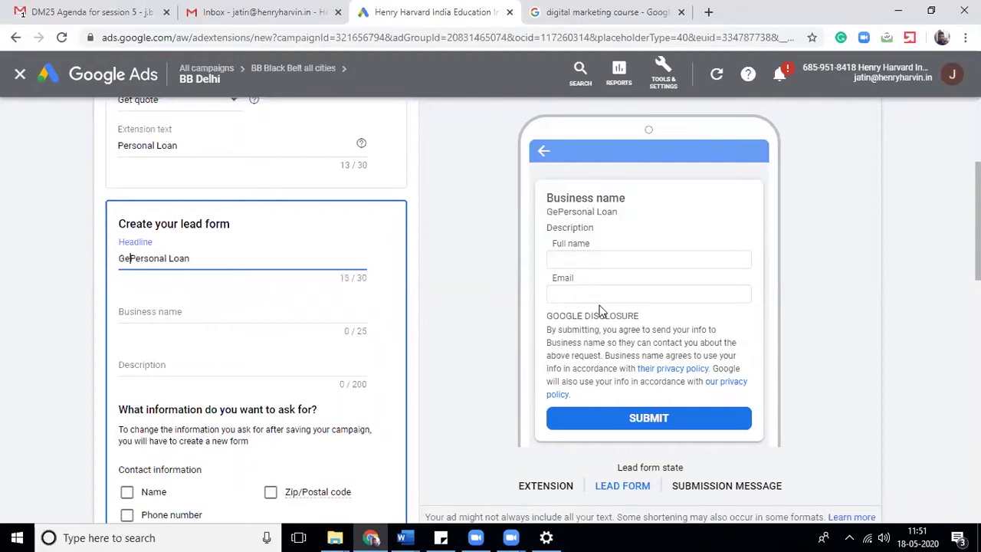
pyautogui.press('End')
pyautogui.write('@1')
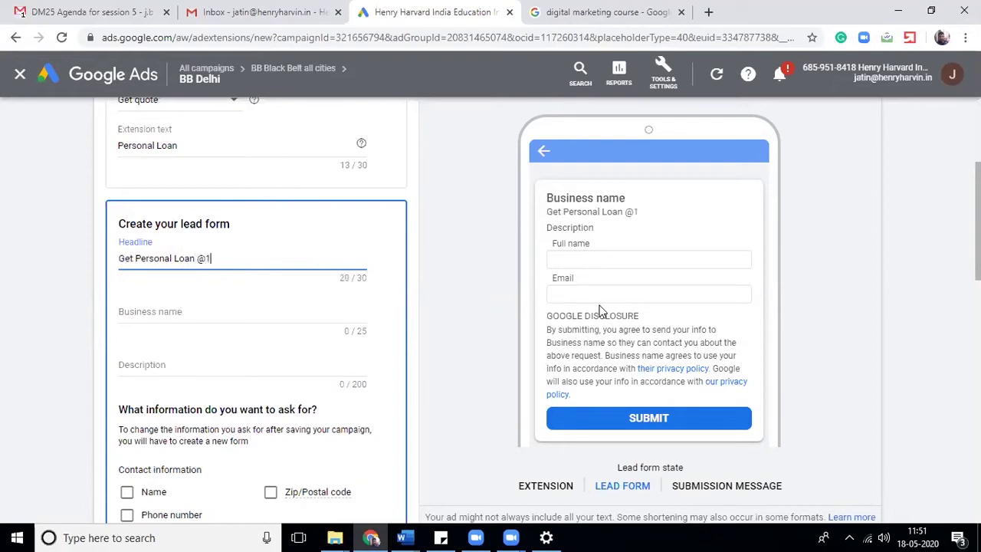
pyautogui.write('0%')
# - Enter the business name as 'LoanBroker.in' without a space
pyautogui.press('Tab')
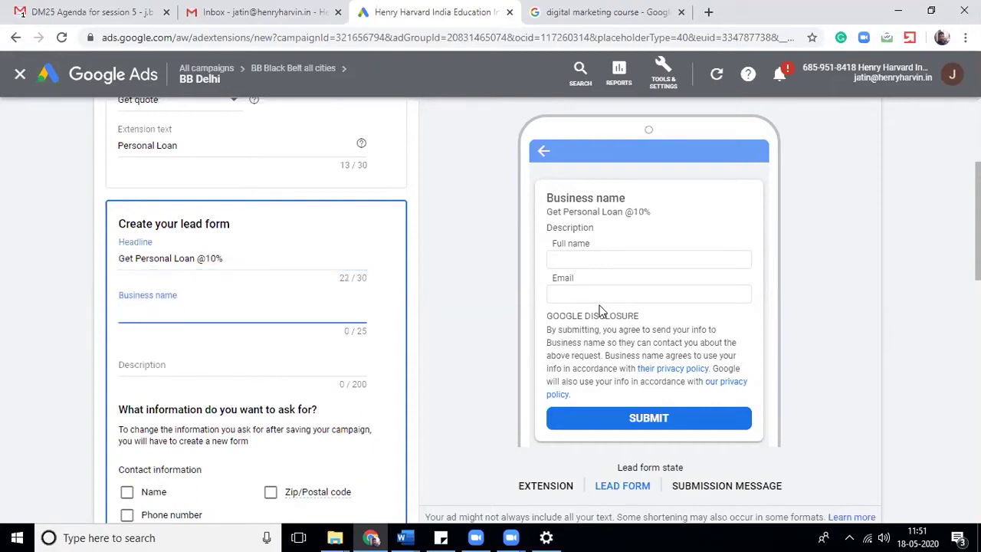
pyautogui.write('Loan')
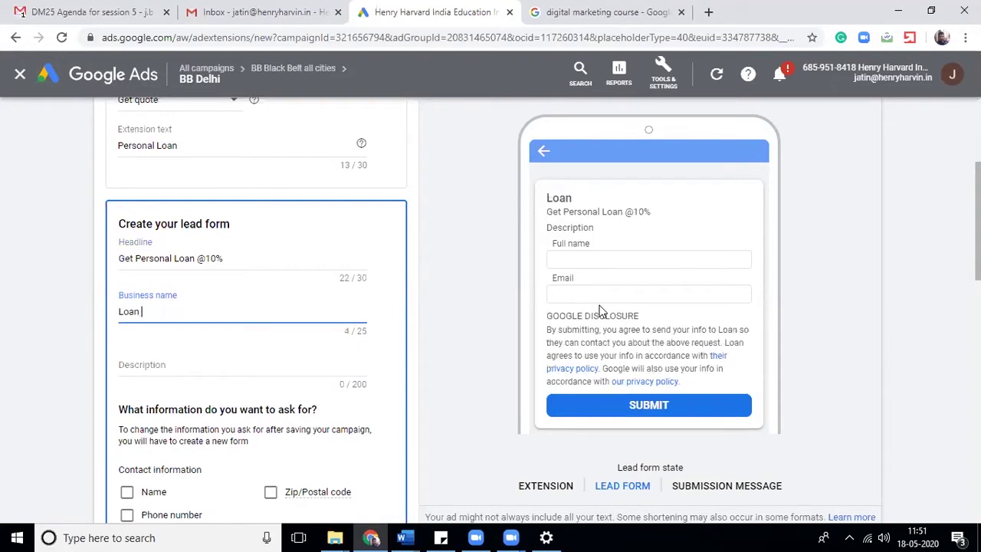
pyautogui.write(' Broker')
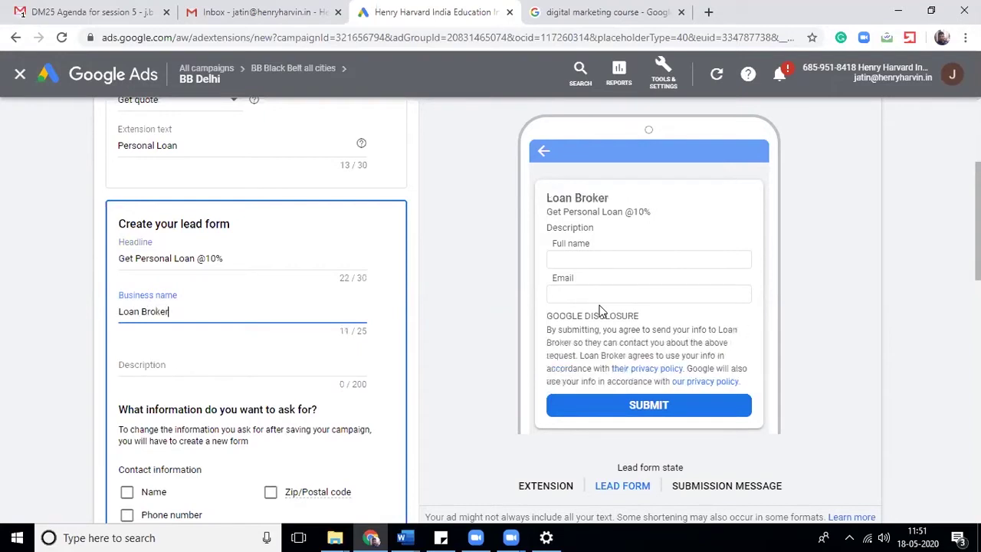
pyautogui.write('.in')
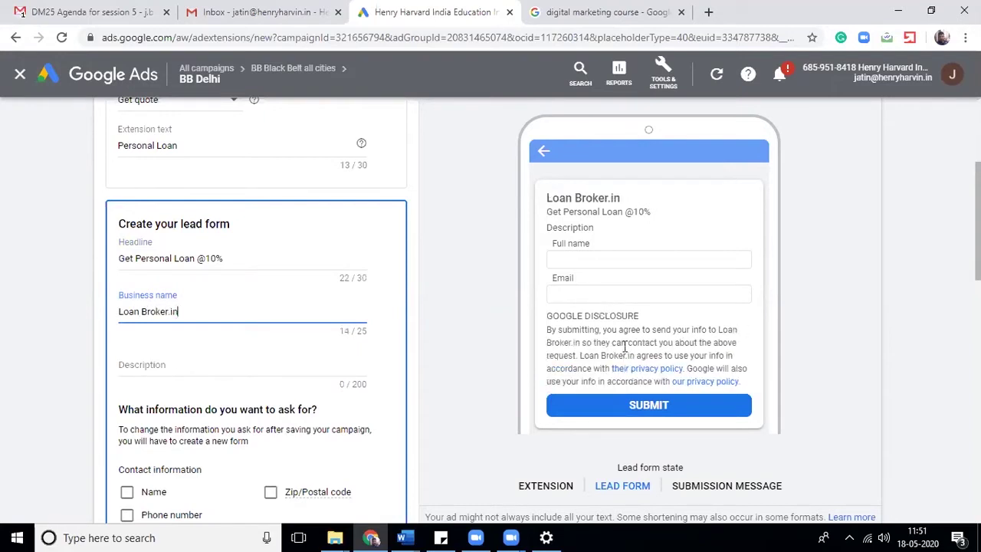
pyautogui.press('BackSpace')
pyautogui.press('BackSpace')
pyautogui.press('BackSpace')
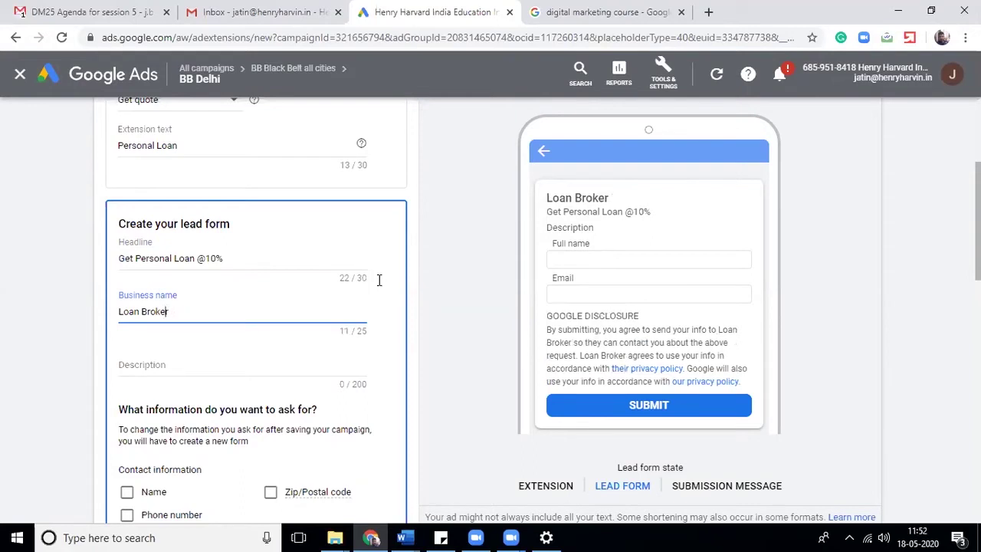
pyautogui.press('Left')
pyautogui.press('Left')
pyautogui.press('Left')
pyautogui.press('BackSpace')
pyautogui.press('End')
pyautogui.write('.in')
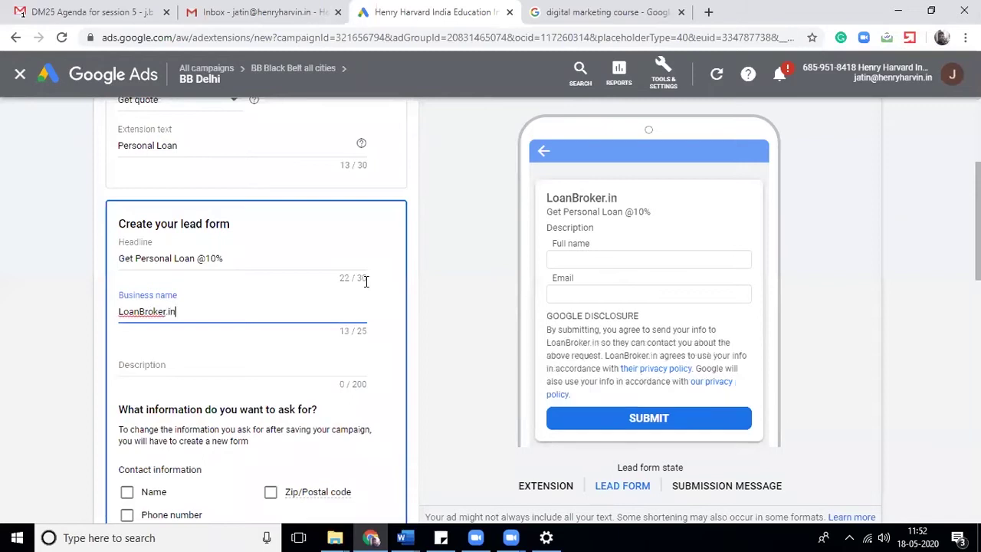
# - Write the description 'We have tieup with 30+ banks & nbfc'
pyautogui.click(275, 357)
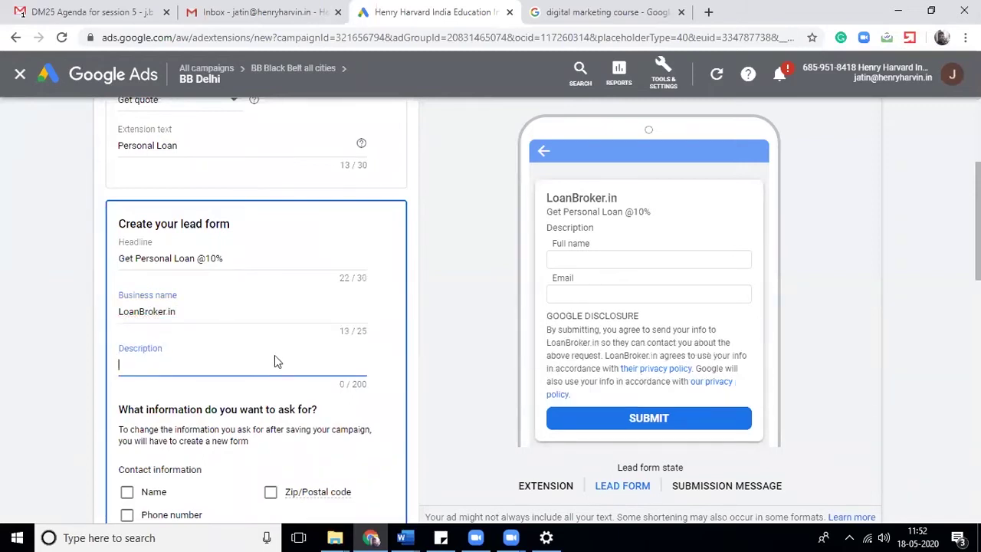
pyautogui.write('We have tieup with ')
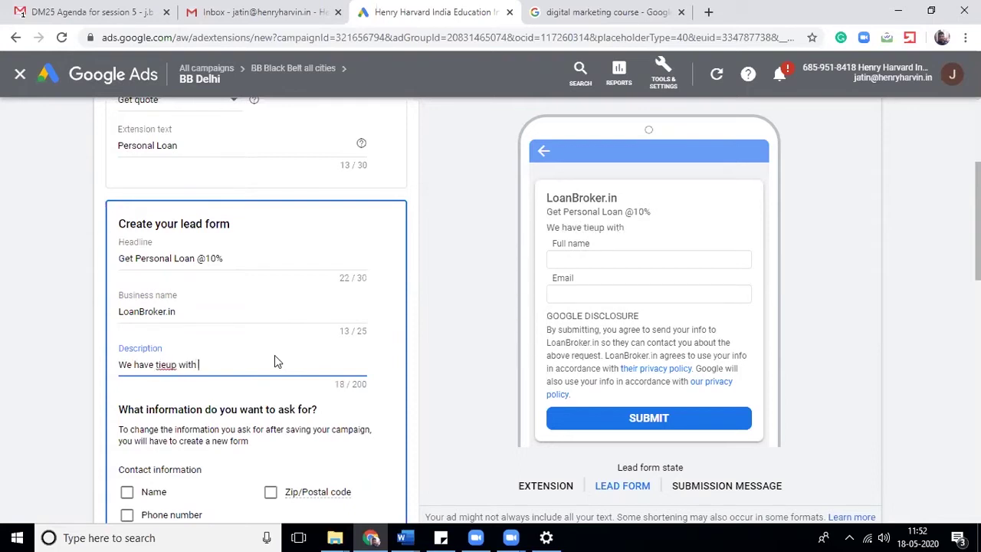
pyautogui.write('30+ banks')
pyautogui.press('BackSpace')
pyautogui.press('BackSpace')
pyautogui.write('ks &')
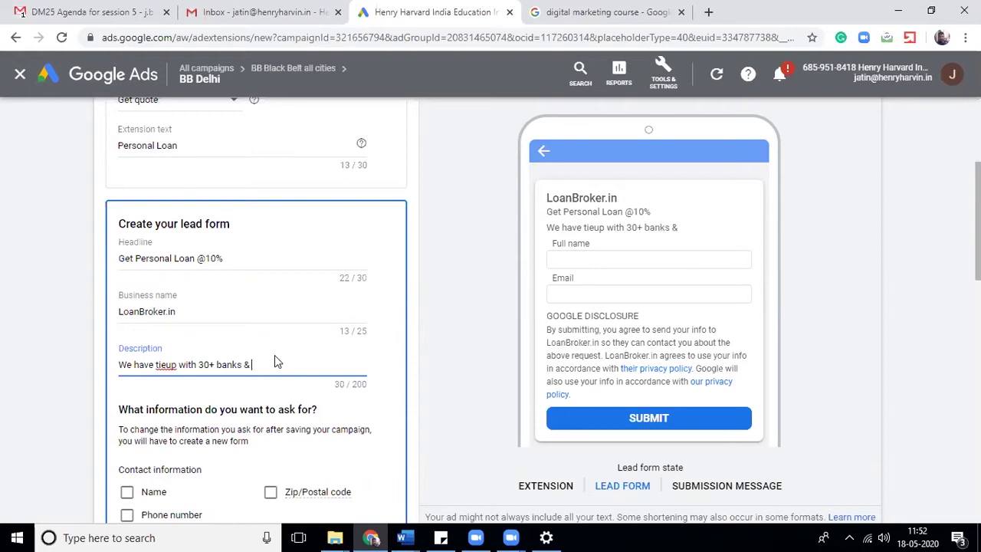
pyautogui.write(' n')
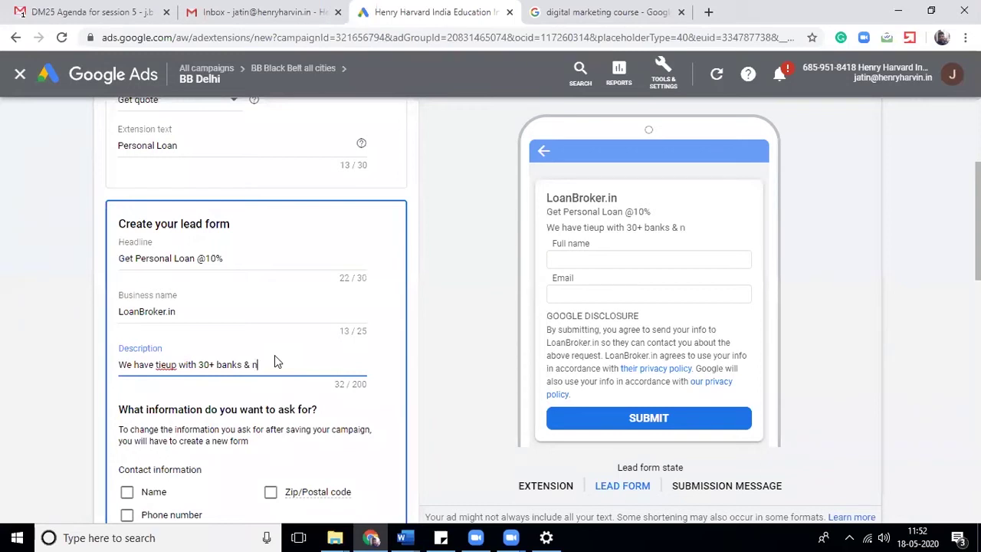
pyautogui.write('bfc')
# - Ask leads for phone number, full name and postal code
pyautogui.scroll(-3, 216, 276)
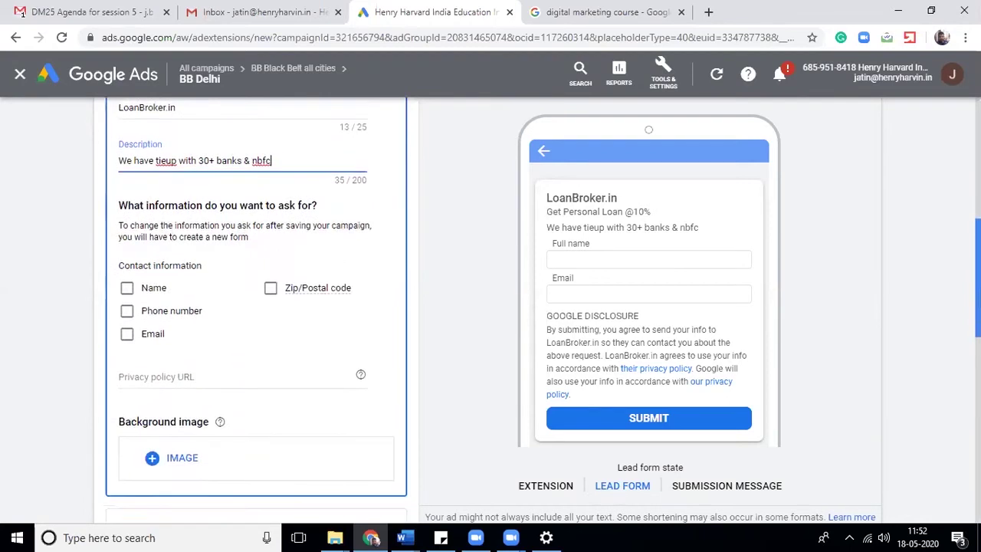
pyautogui.click(127, 312)
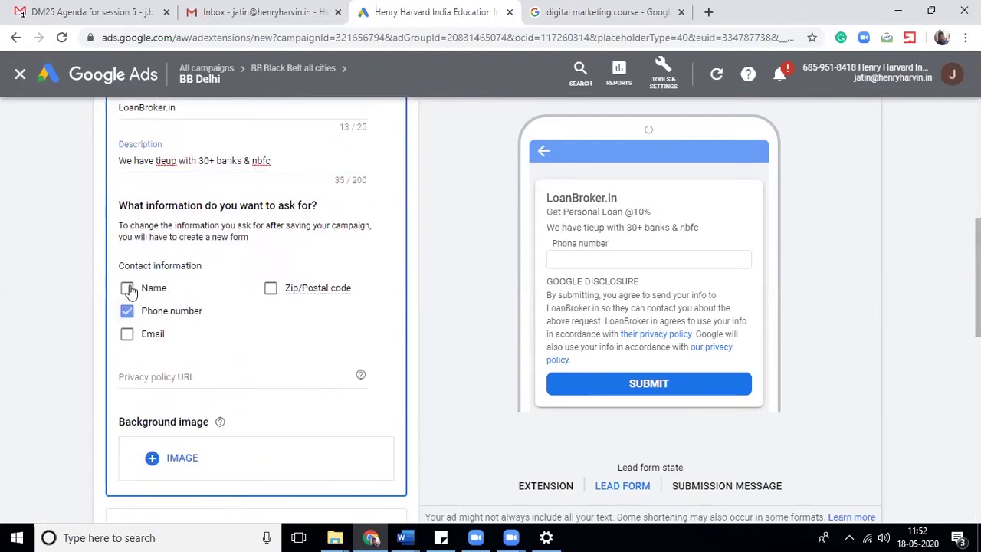
pyautogui.click(128, 289)
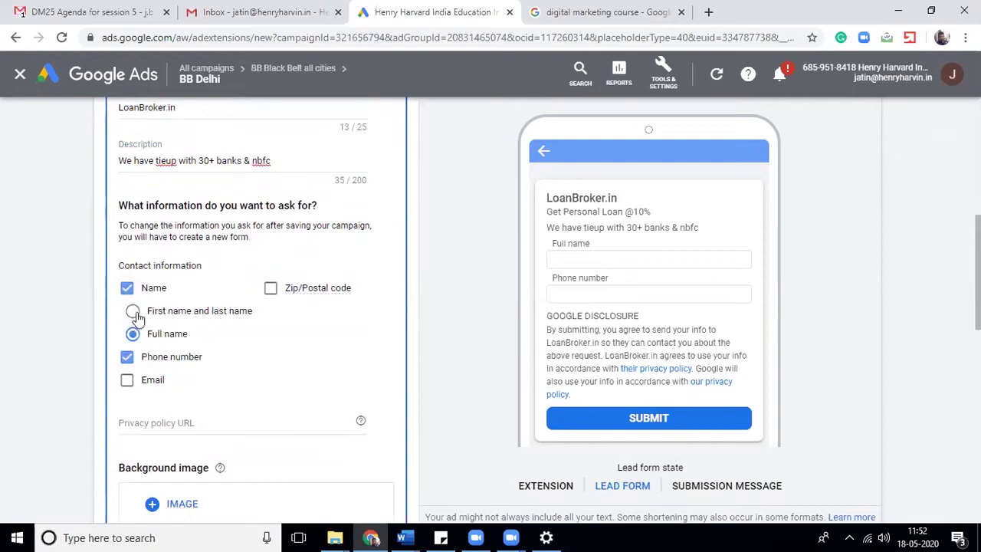
pyautogui.click(270, 289)
pyautogui.scroll(-3, 977, 306)
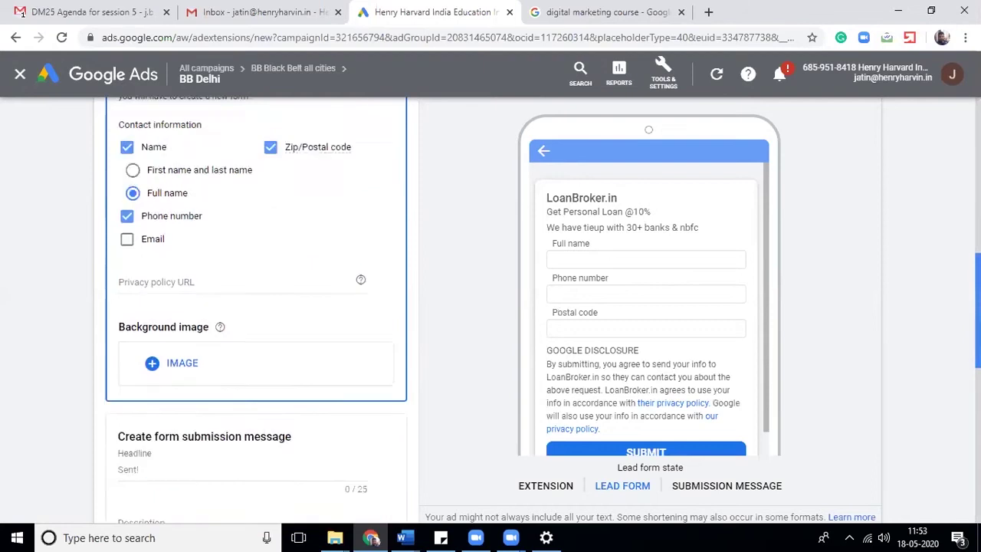
pyautogui.scroll(1, 977, 307)
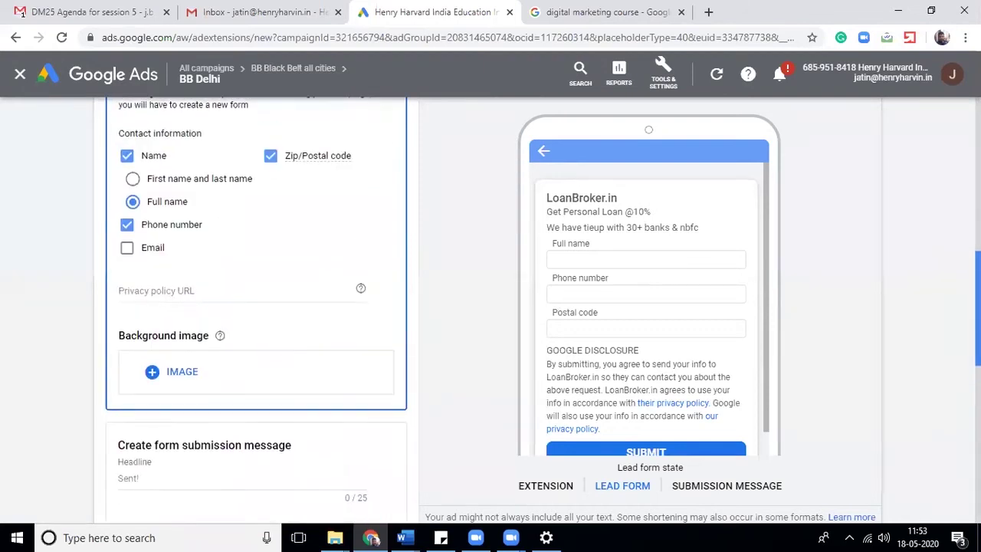
pyautogui.scroll(1, 978, 307)
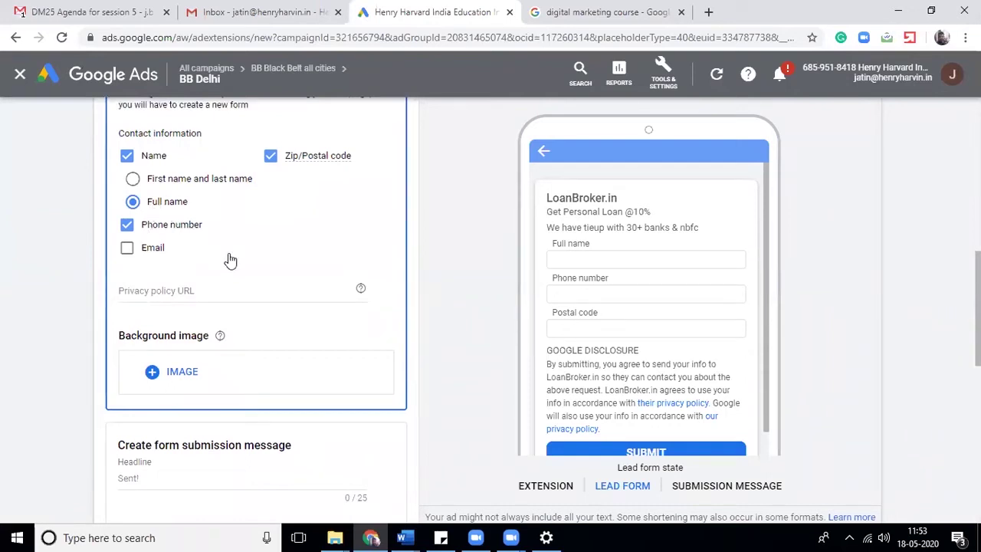
pyautogui.click(223, 290)
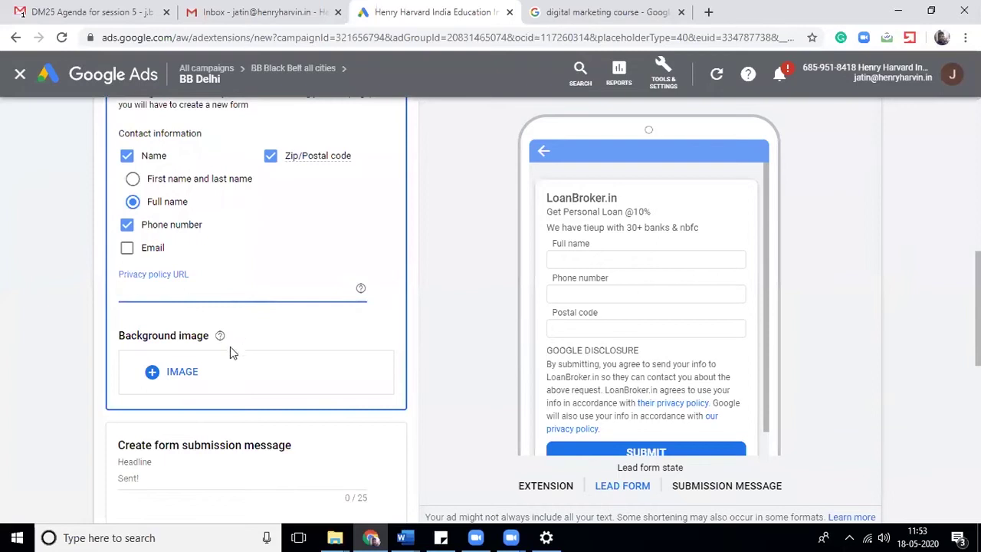
# - Set the recently used Content Writing Course image as the lead form background
pyautogui.click(168, 374)
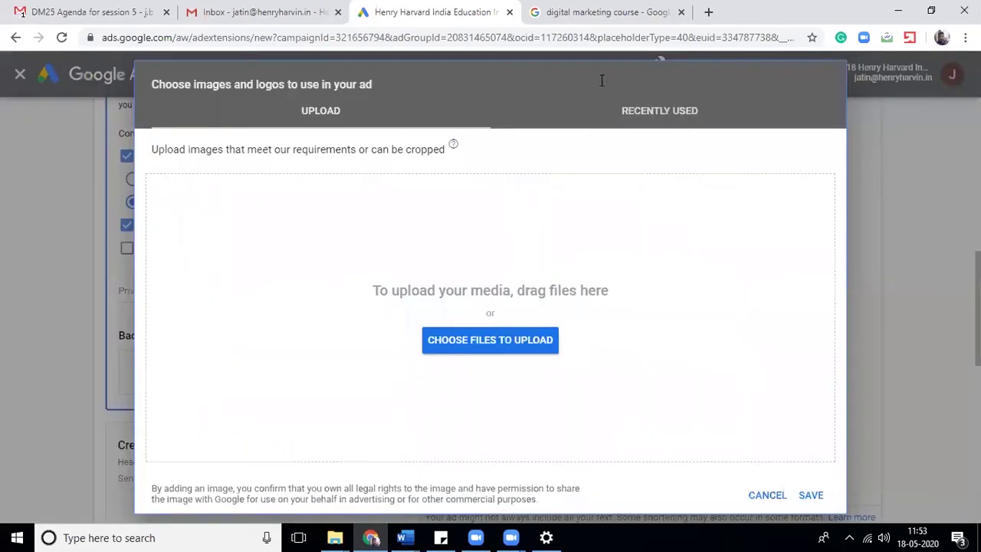
pyautogui.click(656, 112)
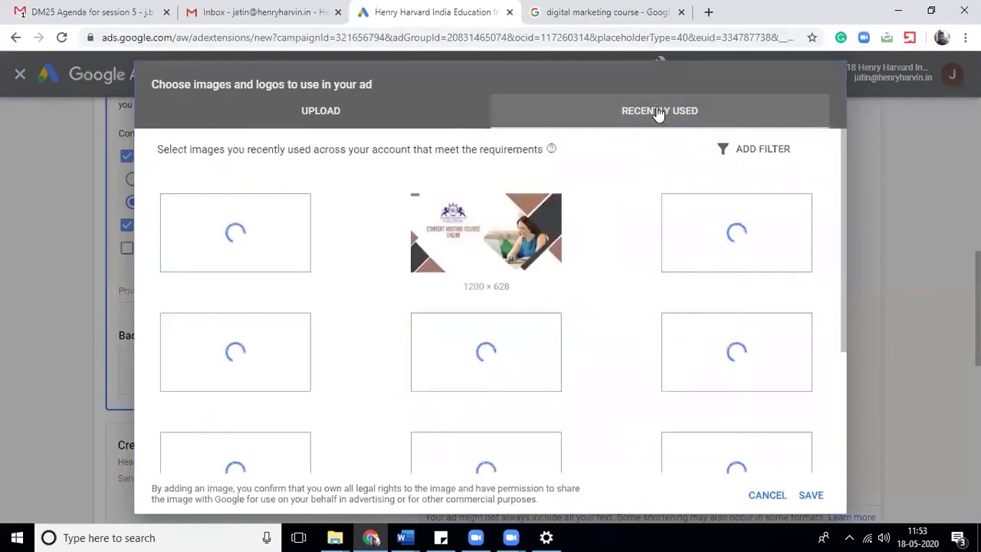
pyautogui.moveTo(348, 252)
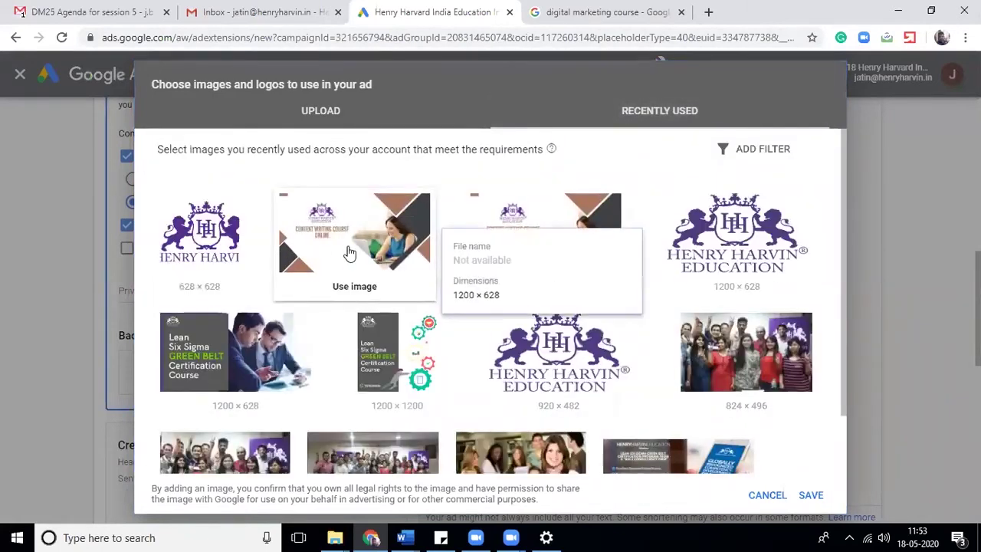
pyautogui.click(363, 266)
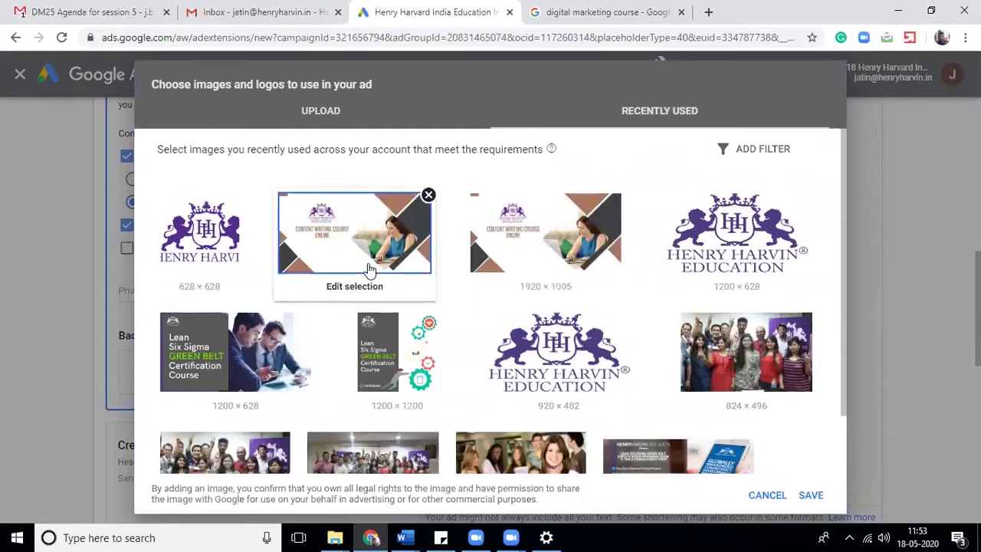
pyautogui.click(814, 495)
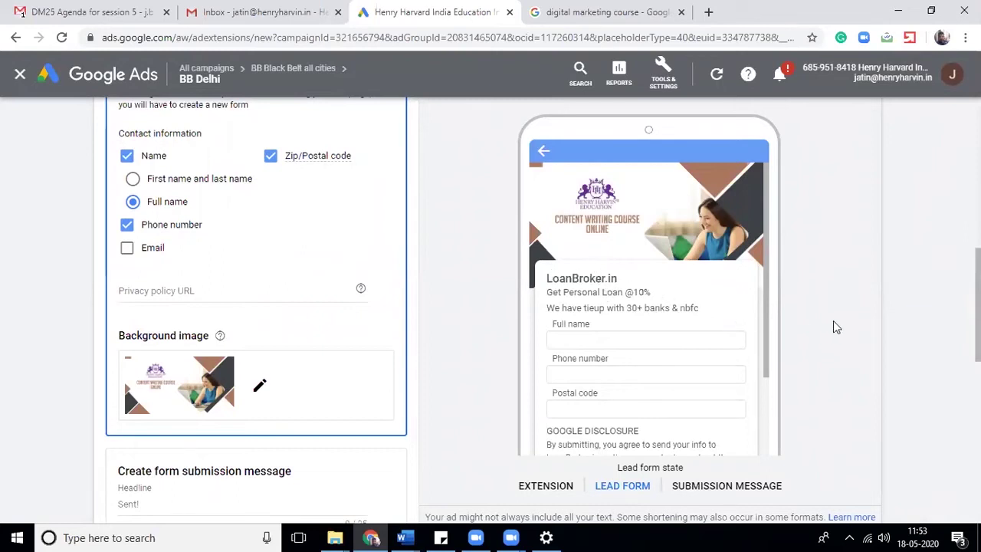
pyautogui.scroll(-2, 834, 326)
pyautogui.scroll(-3, 376, 214)
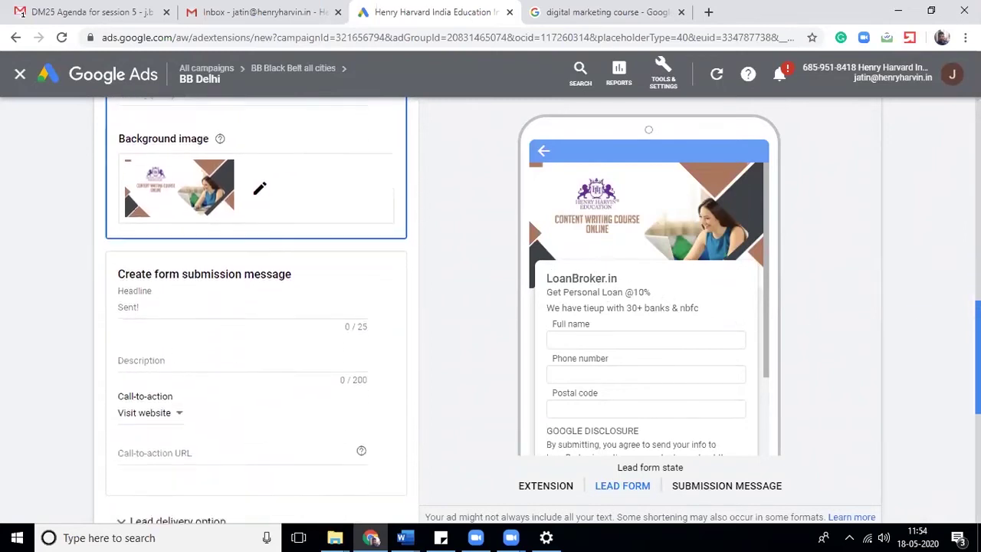
pyautogui.click(306, 226)
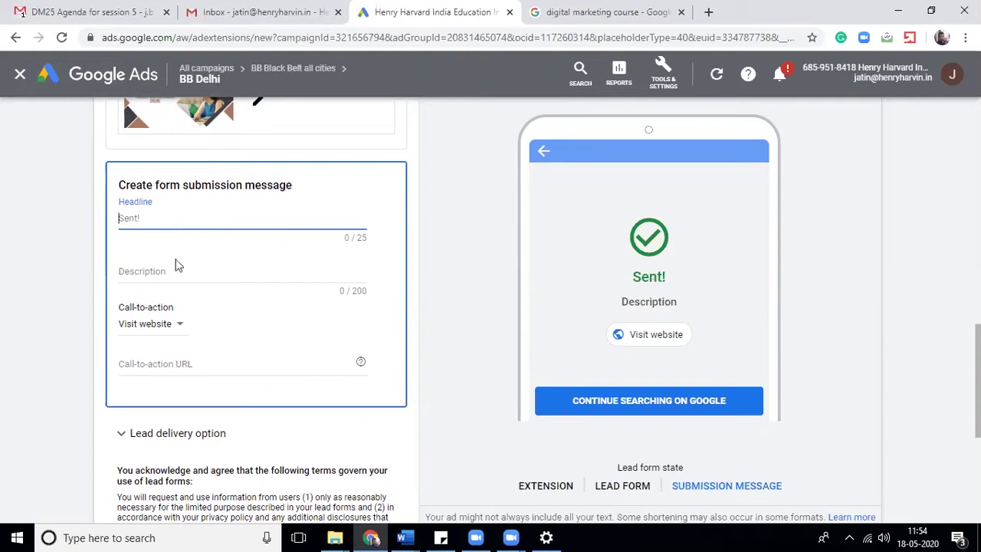
pyautogui.click(183, 287)
pyautogui.click(153, 334)
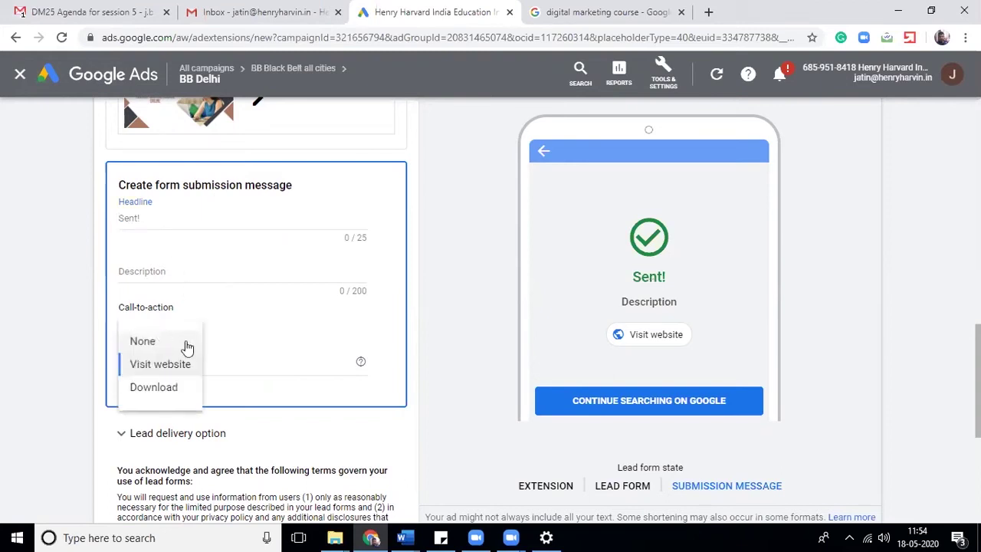
pyautogui.click(171, 373)
pyautogui.click(167, 367)
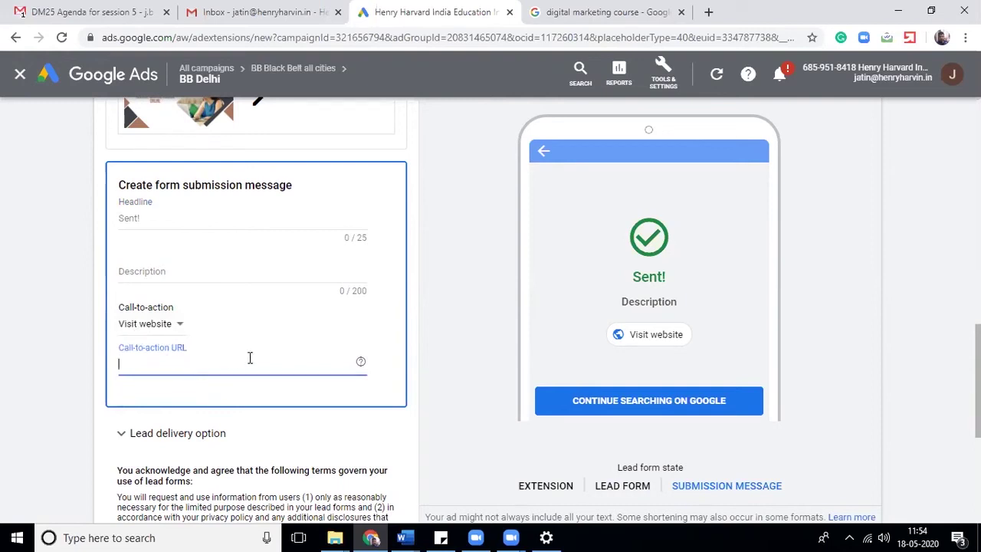
pyautogui.scroll(-3, 977, 383)
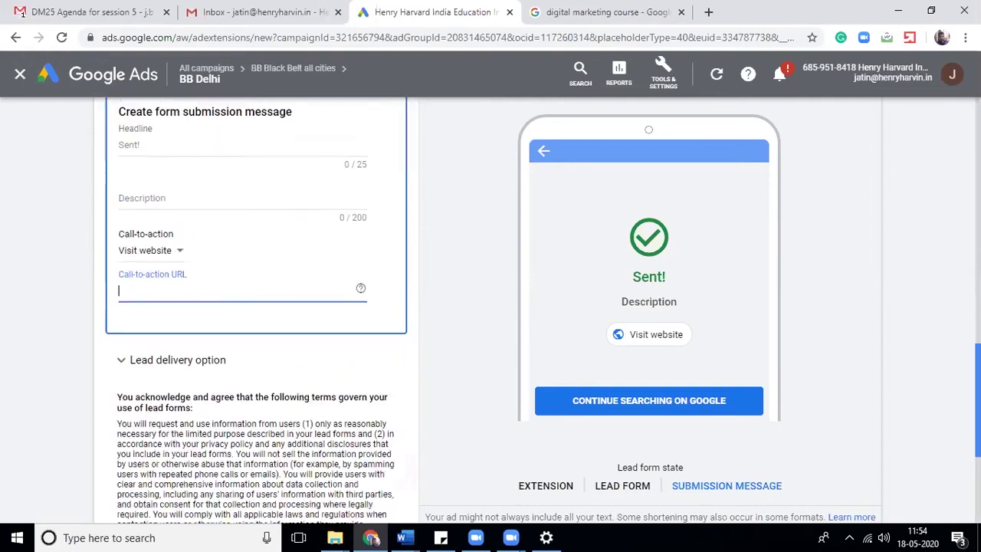
pyautogui.scroll(-1, 491, 306)
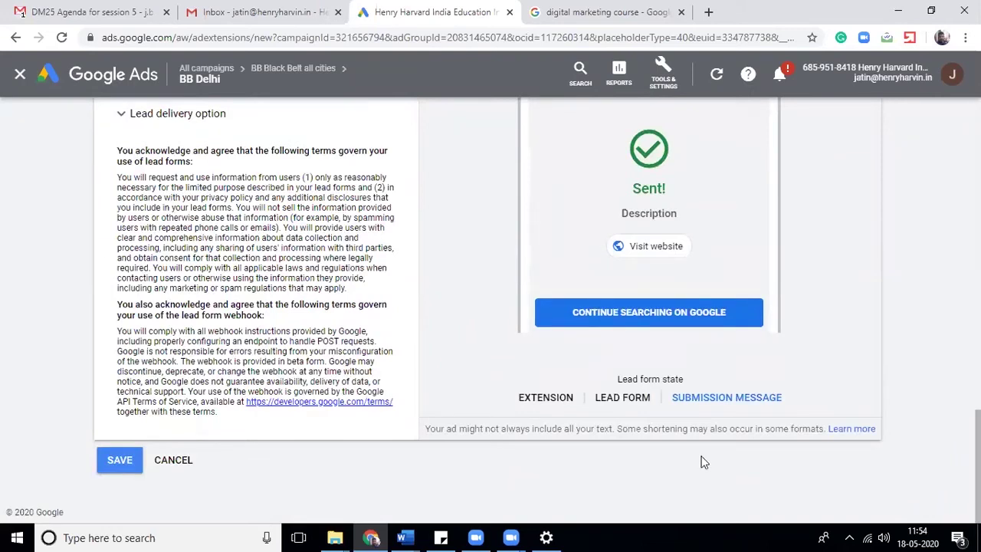
pyautogui.click(618, 399)
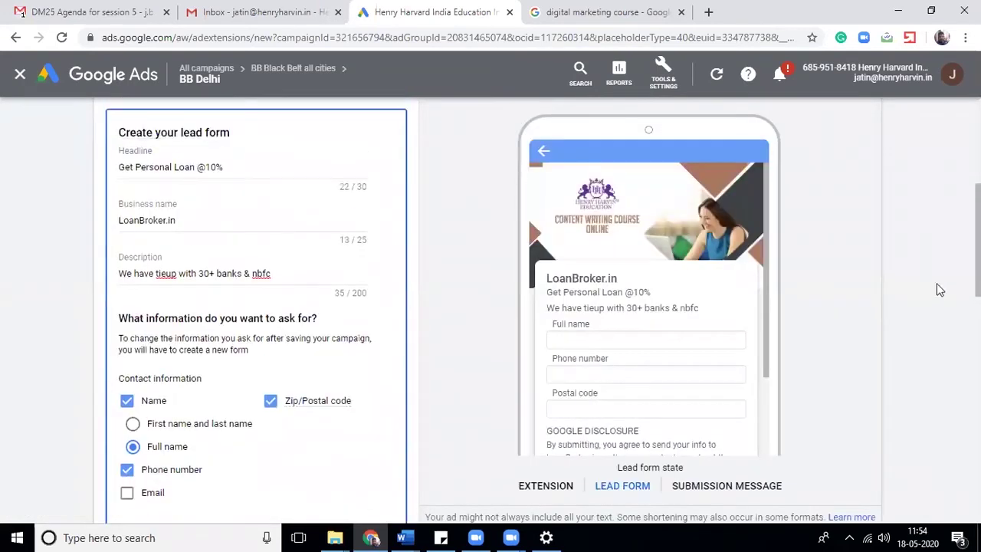
# - Preview the ad and the Sent! submission message, then cancel the unsaved lead form
pyautogui.scroll(-10, 937, 284)
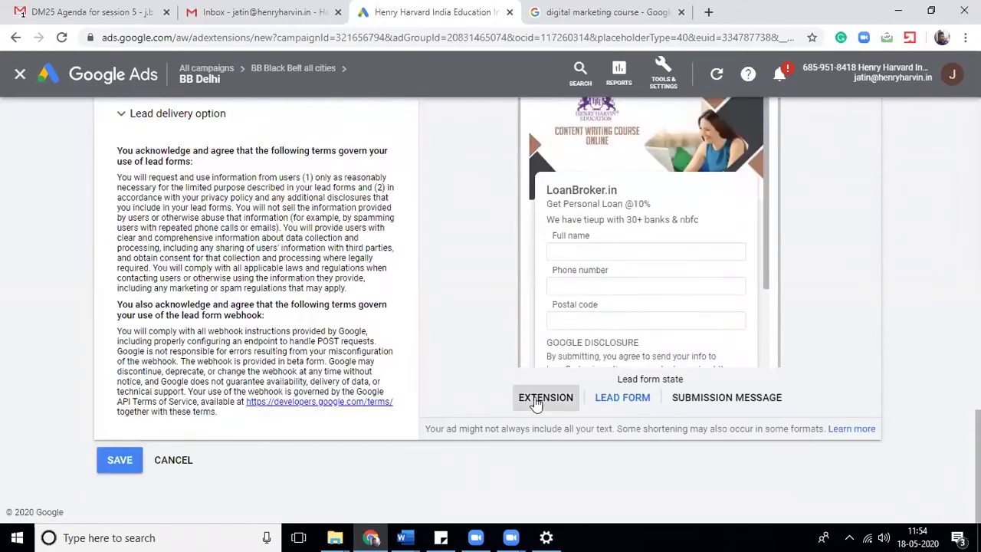
pyautogui.click(530, 400)
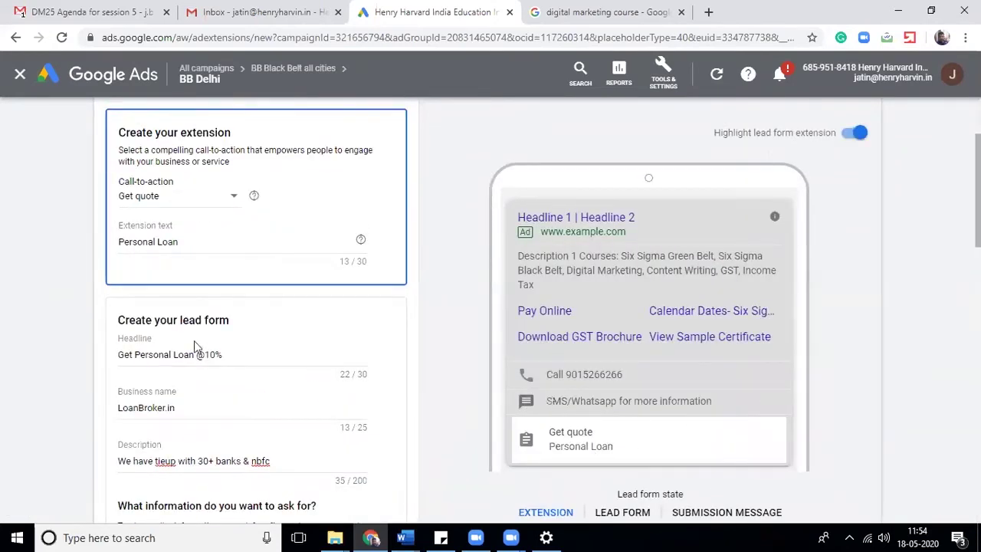
pyautogui.click(294, 324)
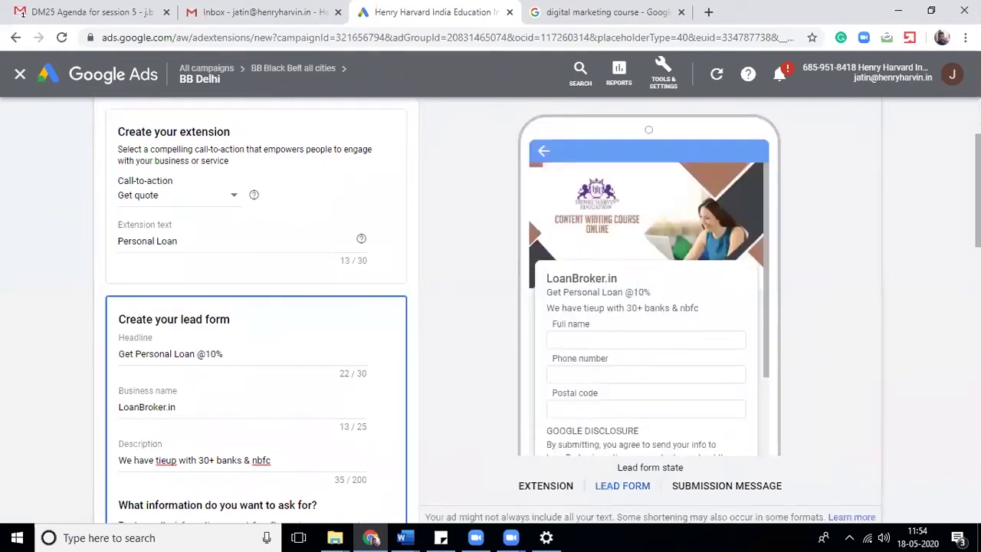
pyautogui.scroll(-8, 256, 306)
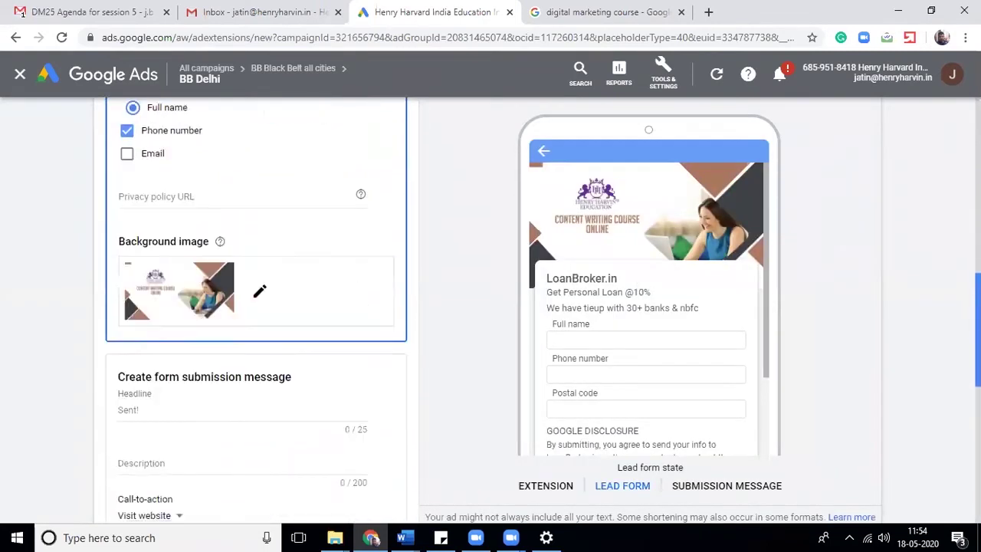
pyautogui.click(319, 396)
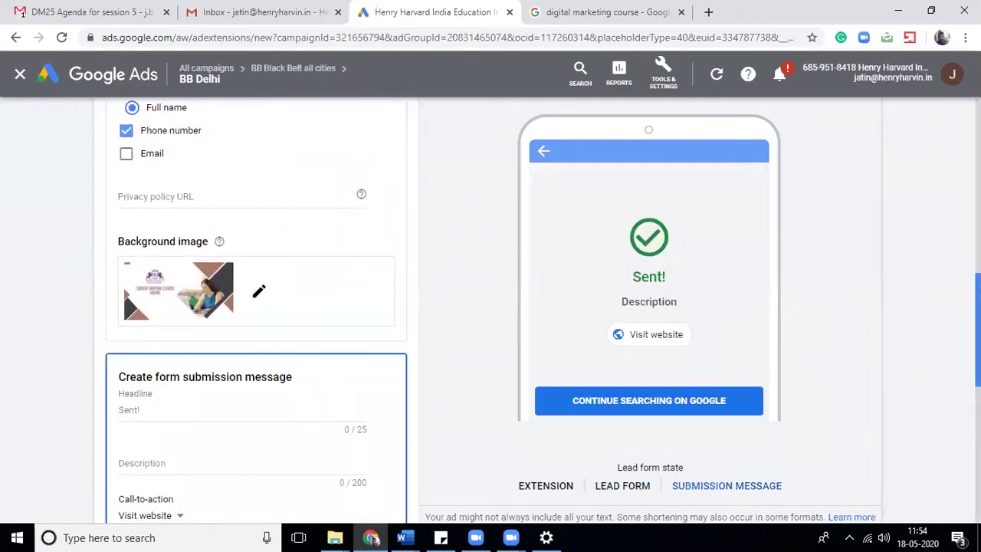
pyautogui.scroll(-5, 256, 307)
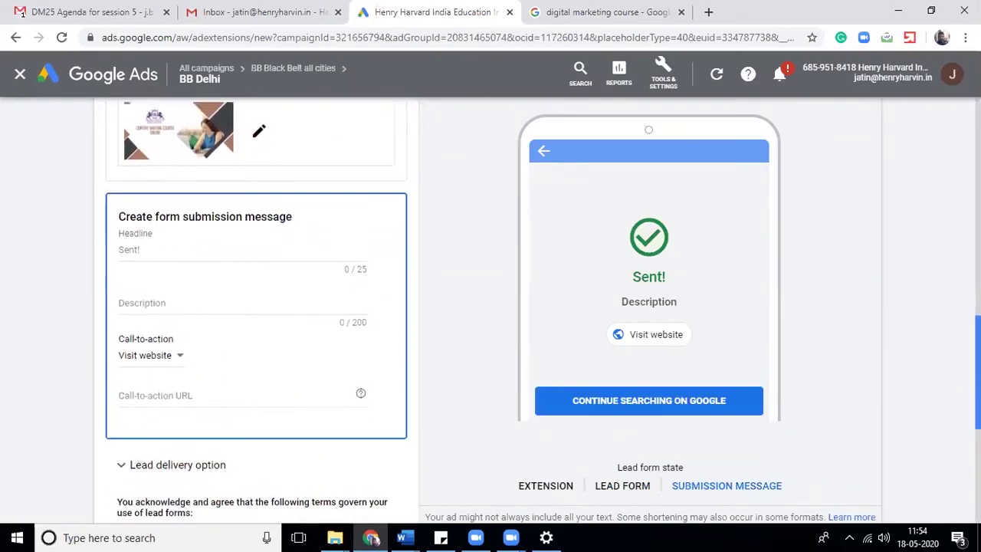
pyautogui.scroll(-4, 256, 307)
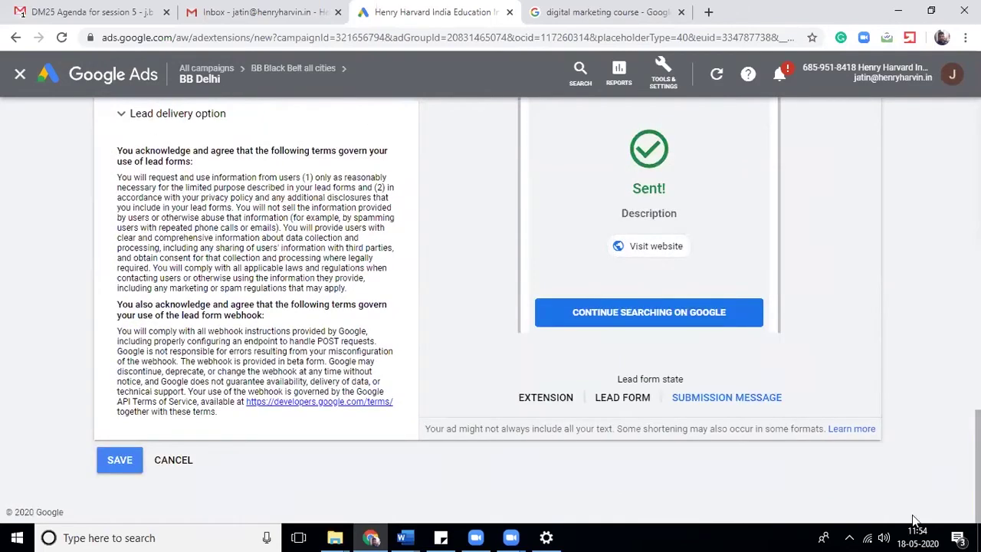
pyautogui.click(172, 462)
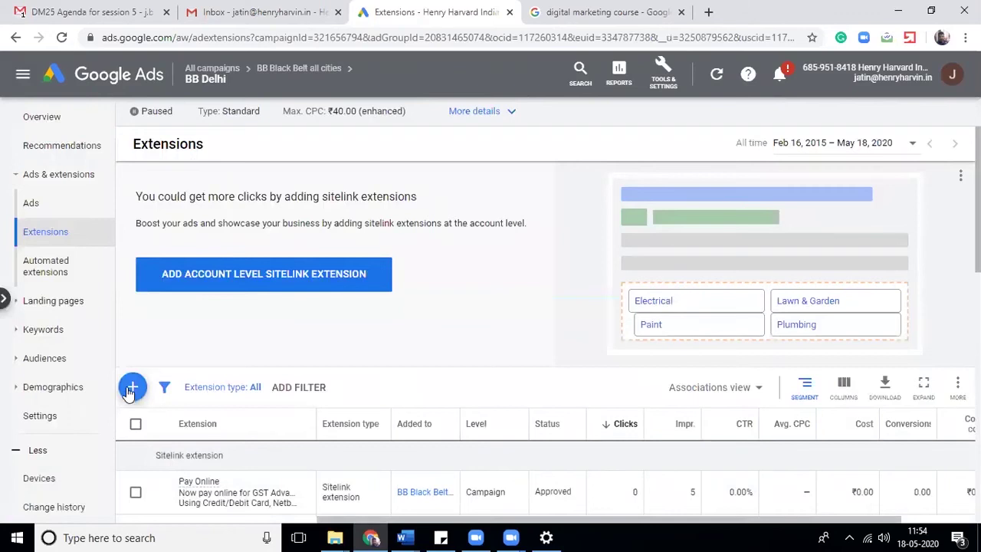
# - Start a location extension from the extension type list
pyautogui.click(131, 386)
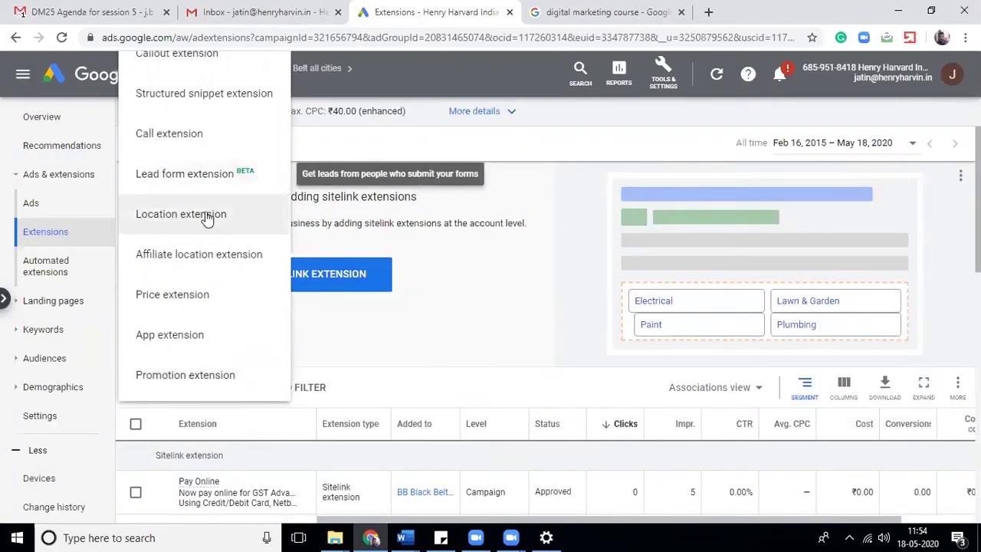
pyautogui.click(204, 216)
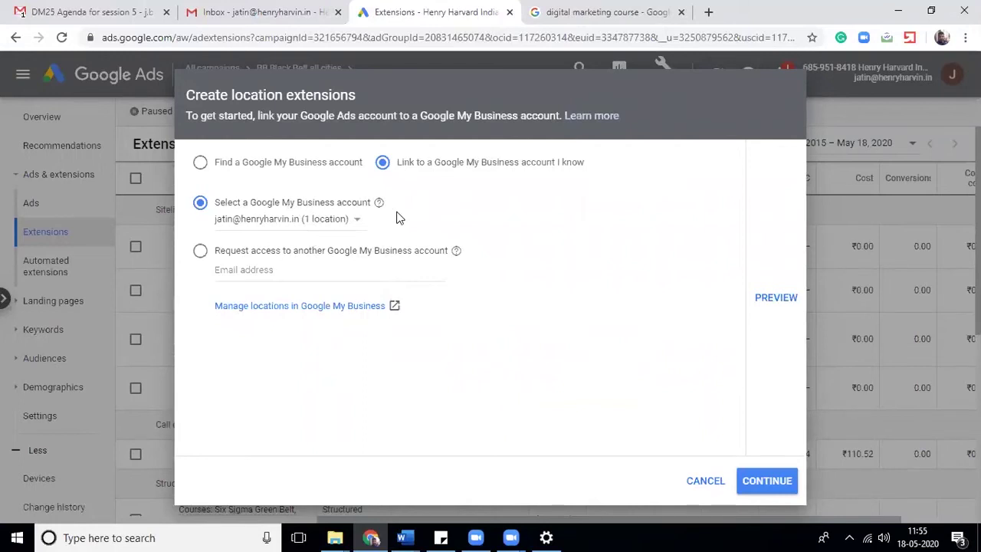
# - Look for Google My Business accounts instead of the listed linkable accounts
pyautogui.click(334, 229)
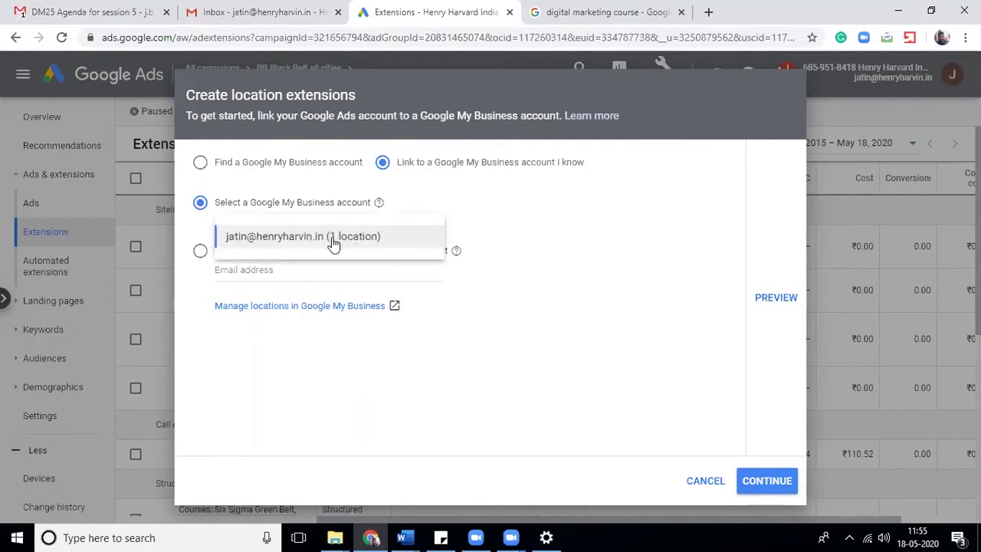
pyautogui.click(333, 239)
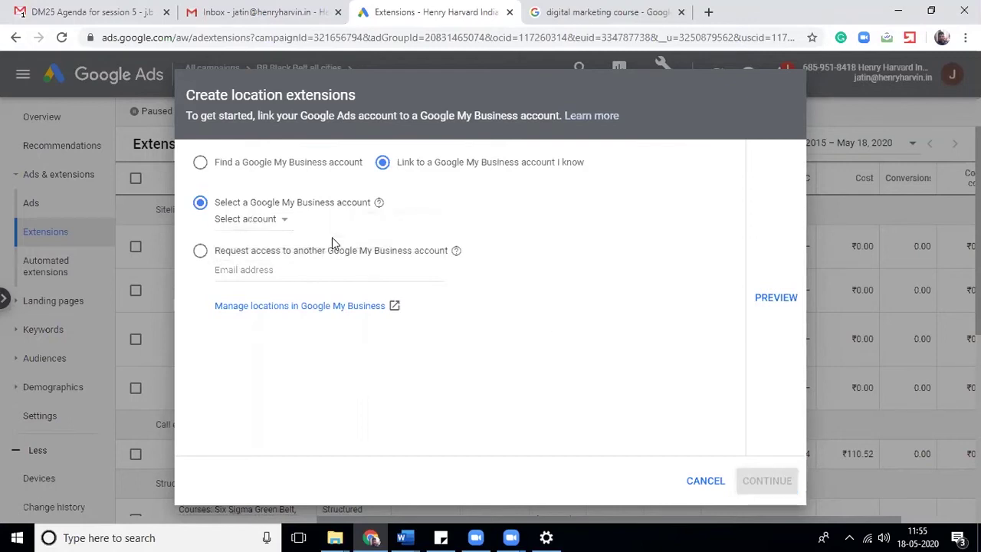
pyautogui.click(216, 164)
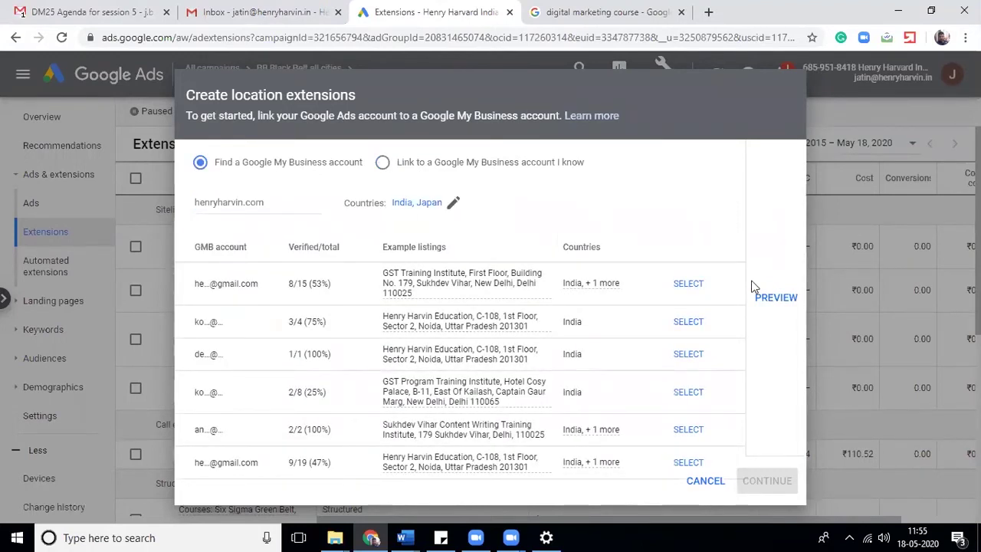
# - Select the Noida-listing GMB account, preview its location ad, and return to the search results
pyautogui.moveTo(468, 283)
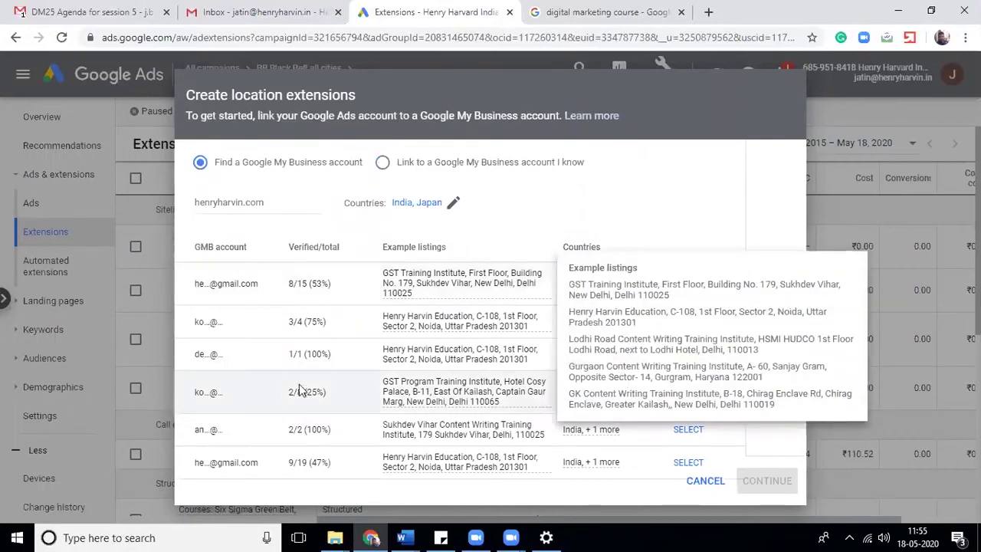
pyautogui.click(686, 326)
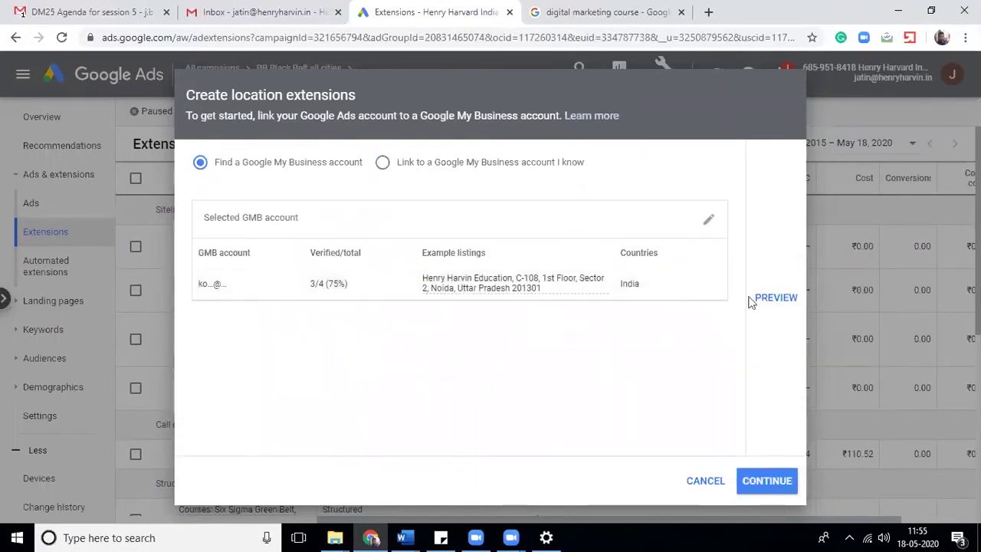
pyautogui.click(780, 301)
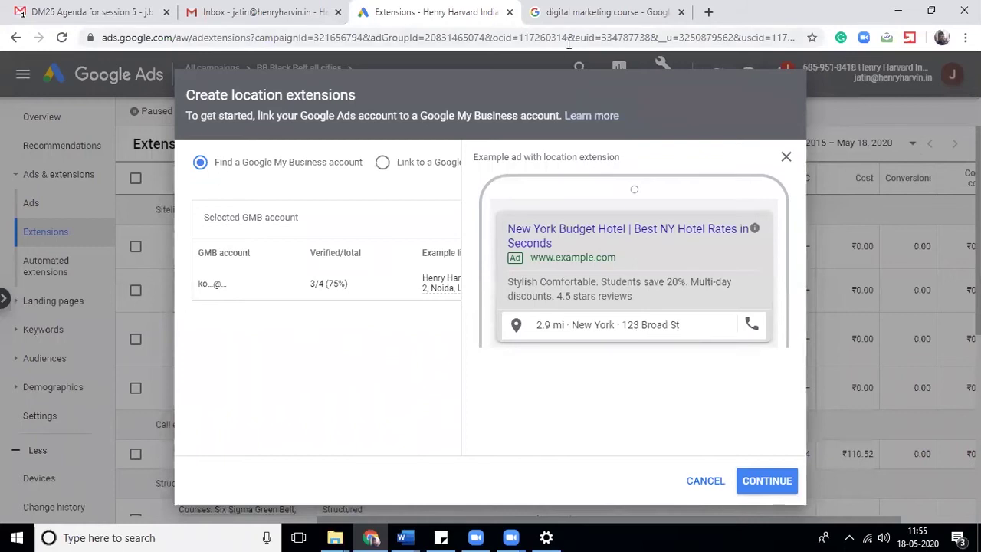
pyautogui.click(581, 19)
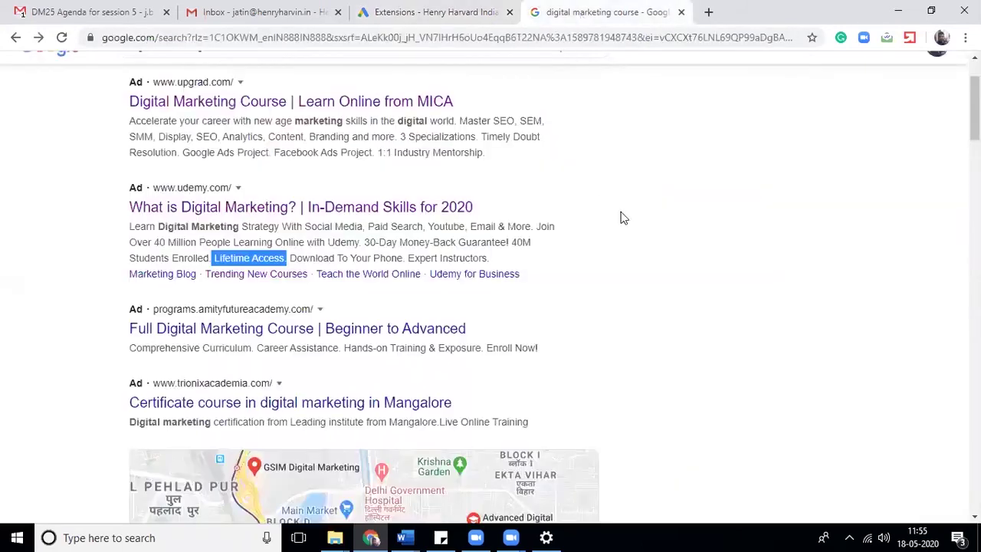
# - Search 'digital marketing agency' and review its ads' address and sitelink extensions, then return to Google Ads
pyautogui.scroll(2, 975, 108)
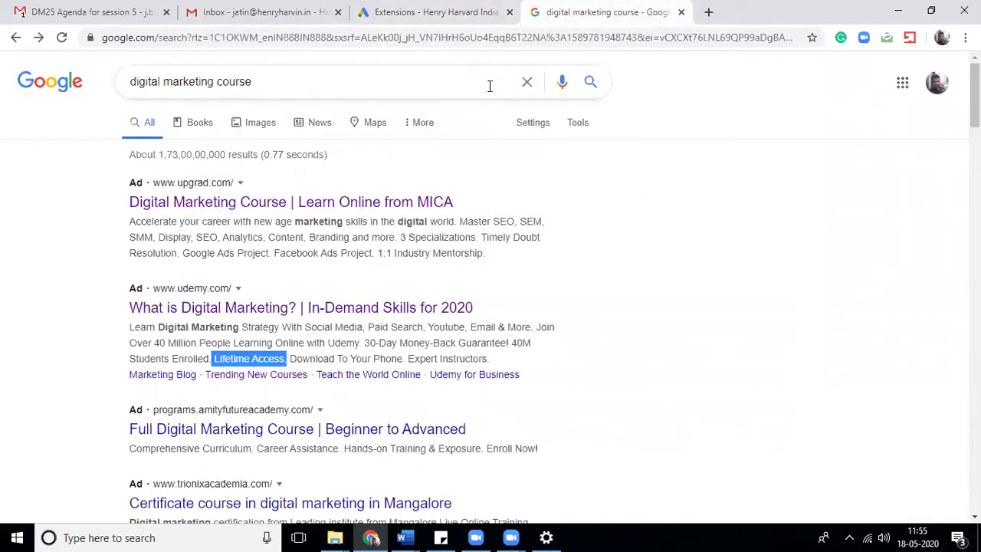
pyautogui.doubleClick(219, 83)
pyautogui.write('age')
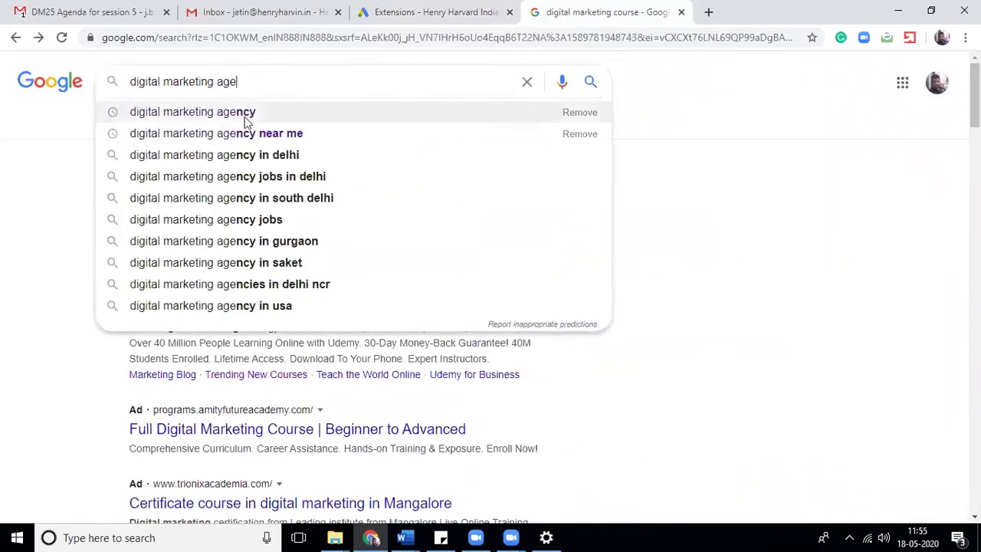
pyautogui.click(244, 115)
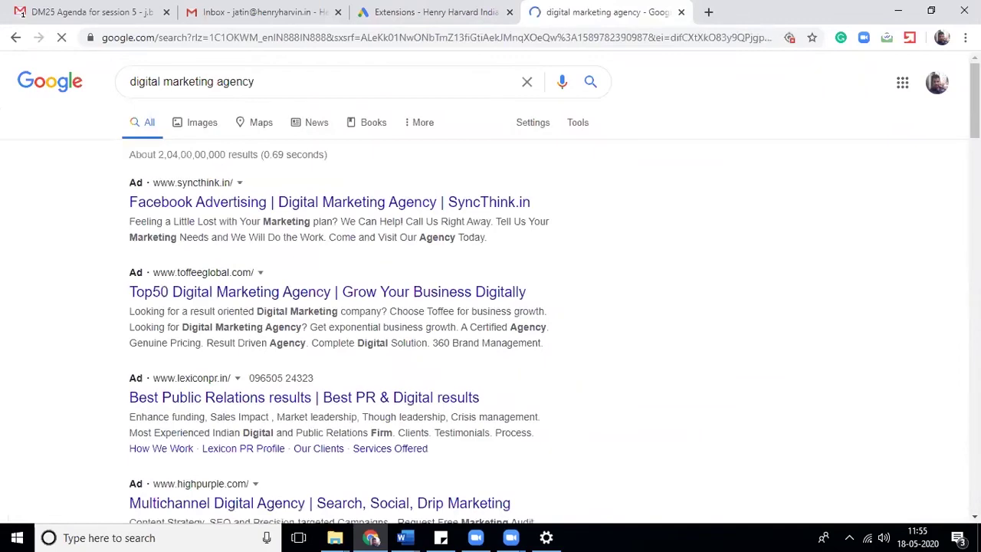
pyautogui.scroll(-9, 22, 13)
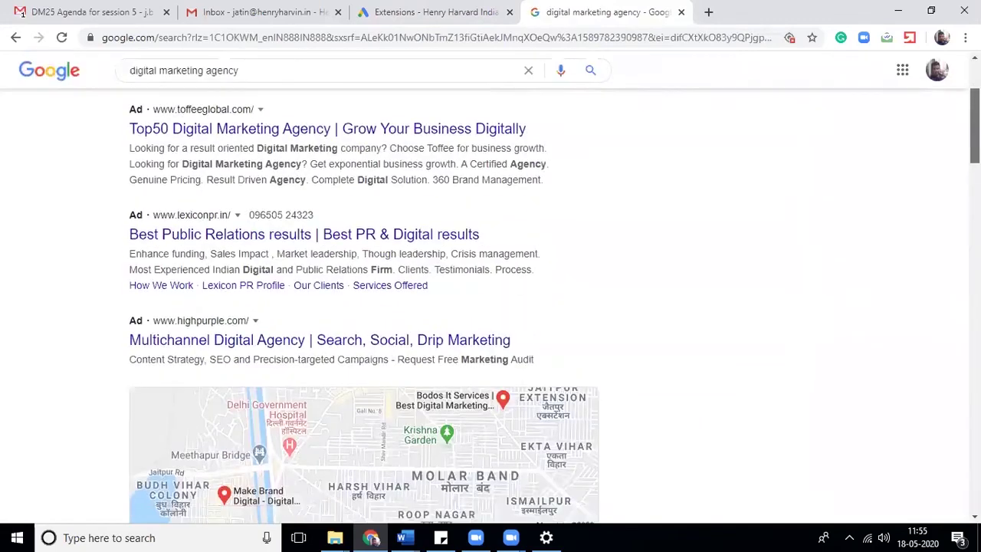
pyautogui.scroll(-15, 22, 13)
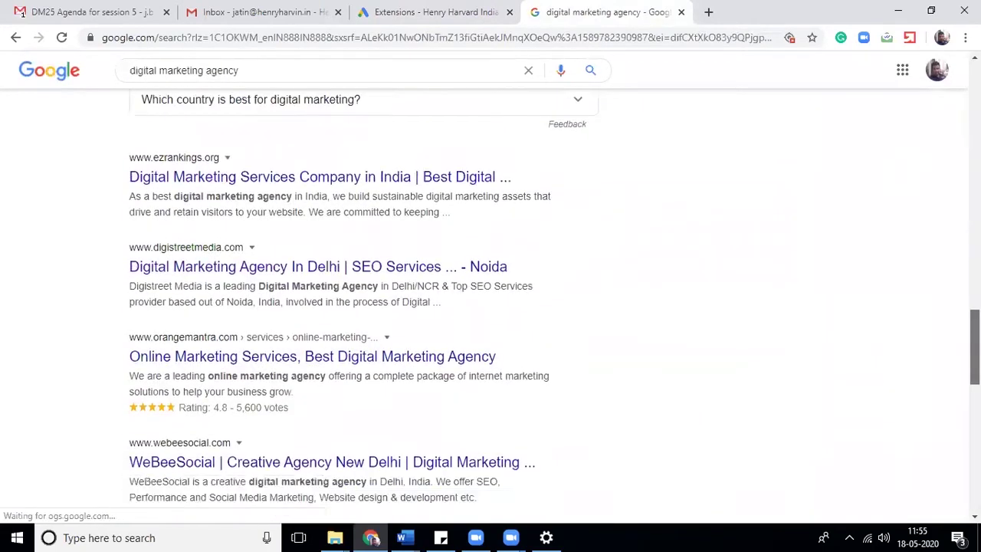
pyautogui.scroll(3, 22, 13)
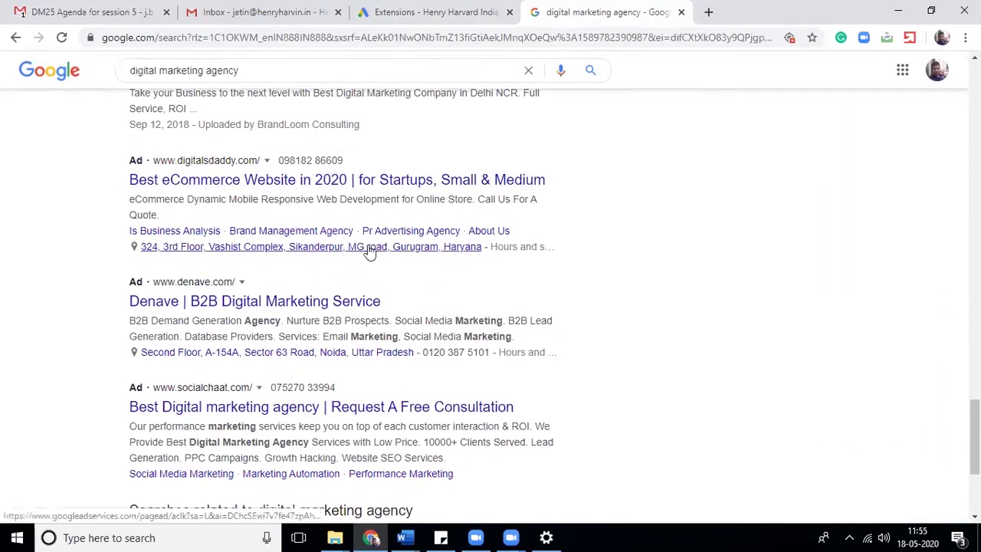
pyautogui.click(413, 12)
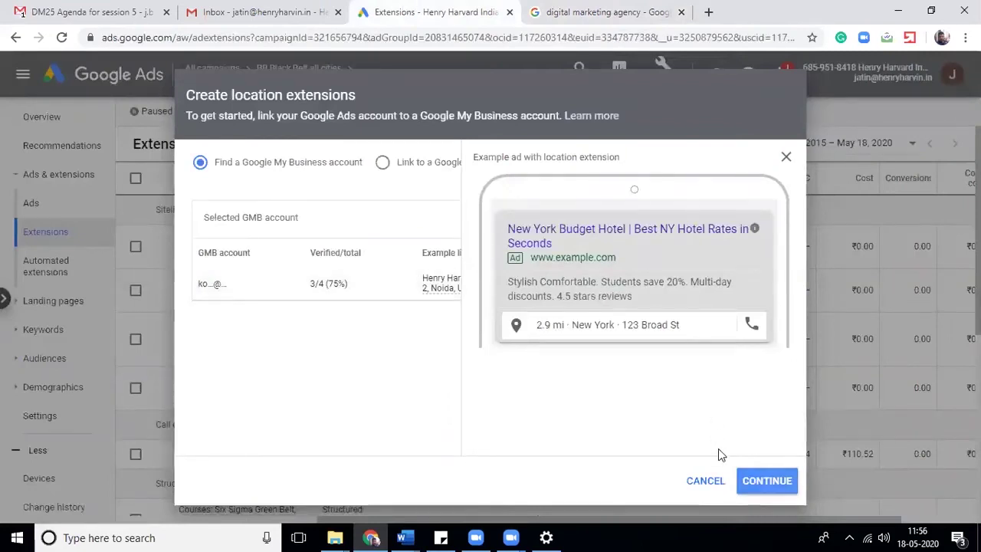
# - Send the location request to the Noida GMB account and start a new affiliate location extension
pyautogui.press('Return')
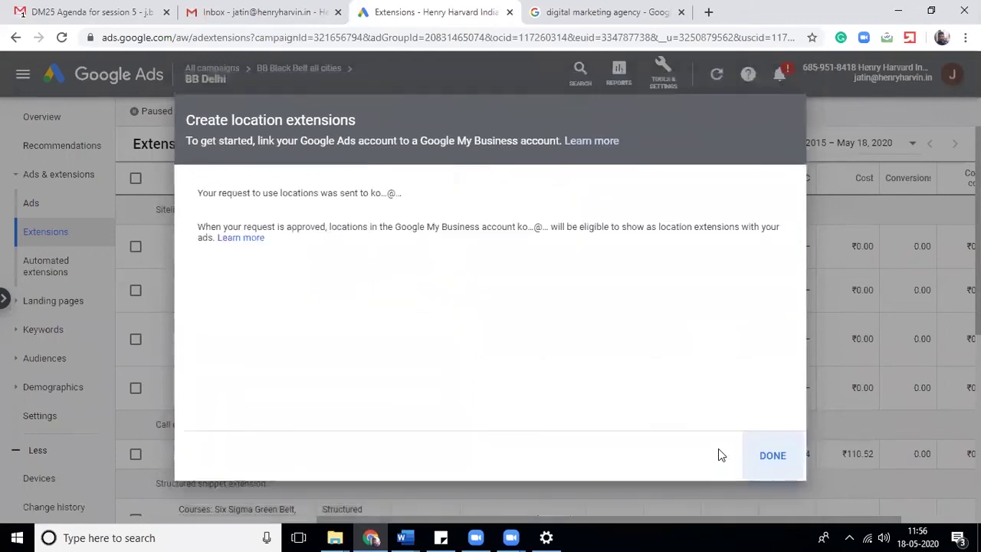
pyautogui.press('Return')
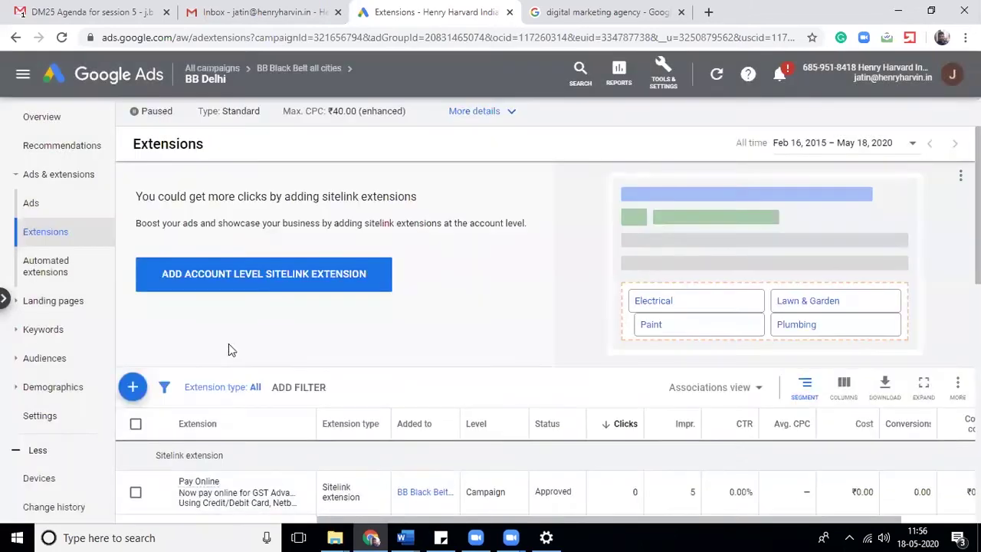
pyautogui.click(132, 387)
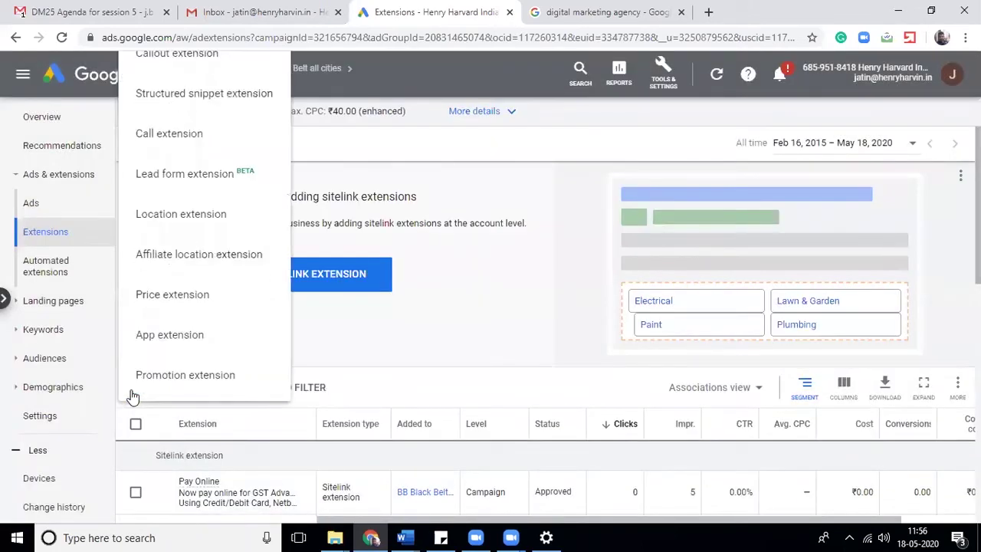
pyautogui.click(175, 257)
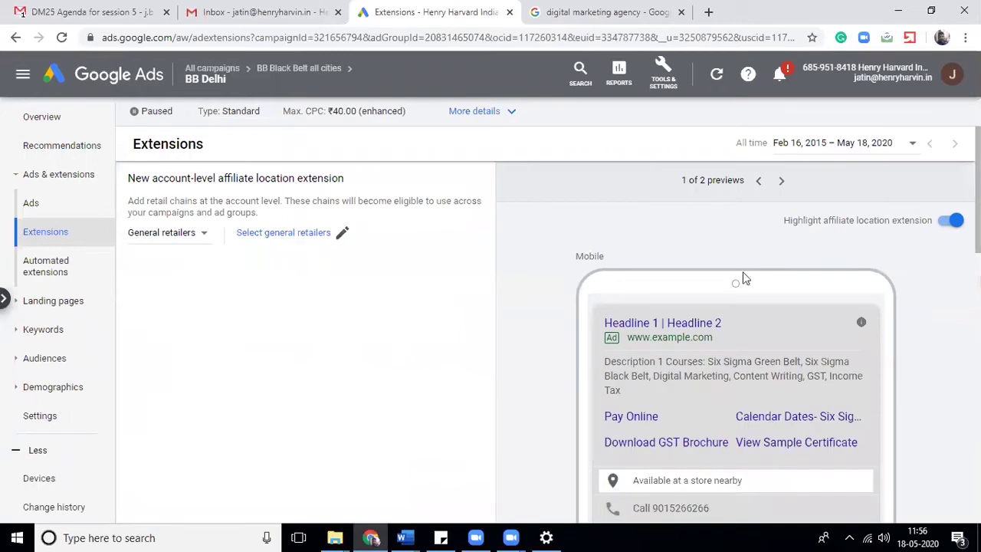
# - Search general retailers for 'henry harv' in United States and United Kingdom, choosing none
pyautogui.moveTo(977, 192)
pyautogui.mouseDown()
pyautogui.moveTo(977, 254)
pyautogui.moveTo(977, 193)
pyautogui.mouseUp()
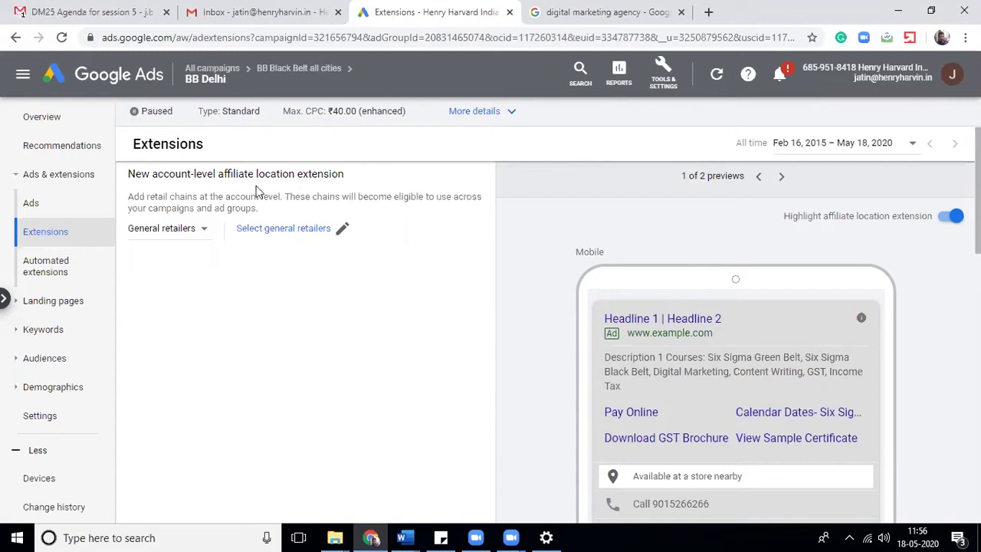
pyautogui.click(307, 235)
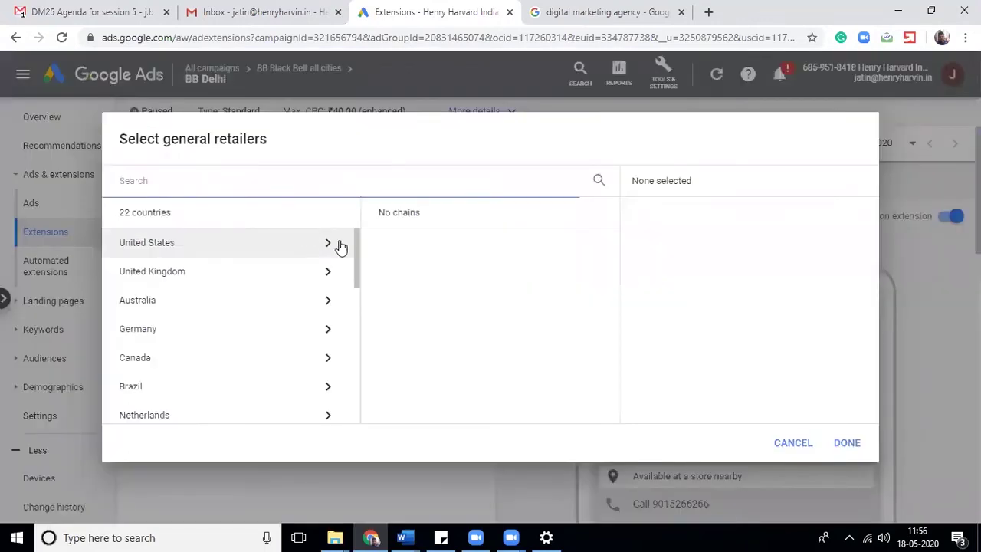
pyautogui.write('henr')
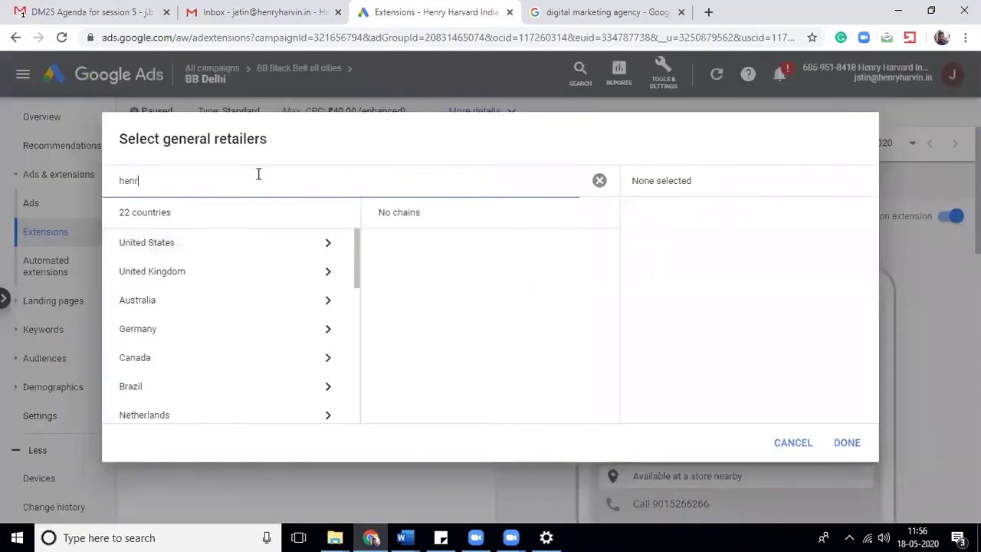
pyautogui.write('y harvin')
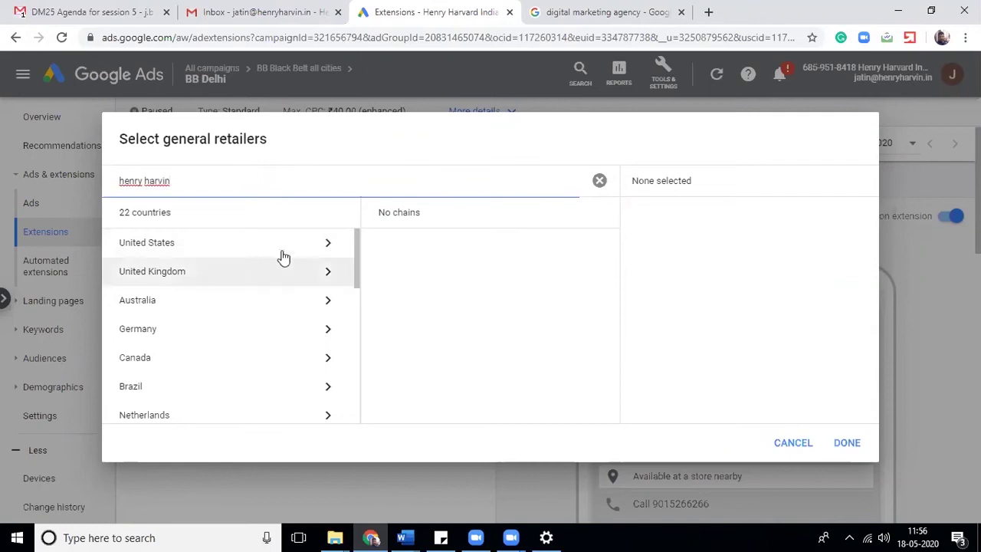
pyautogui.click(170, 250)
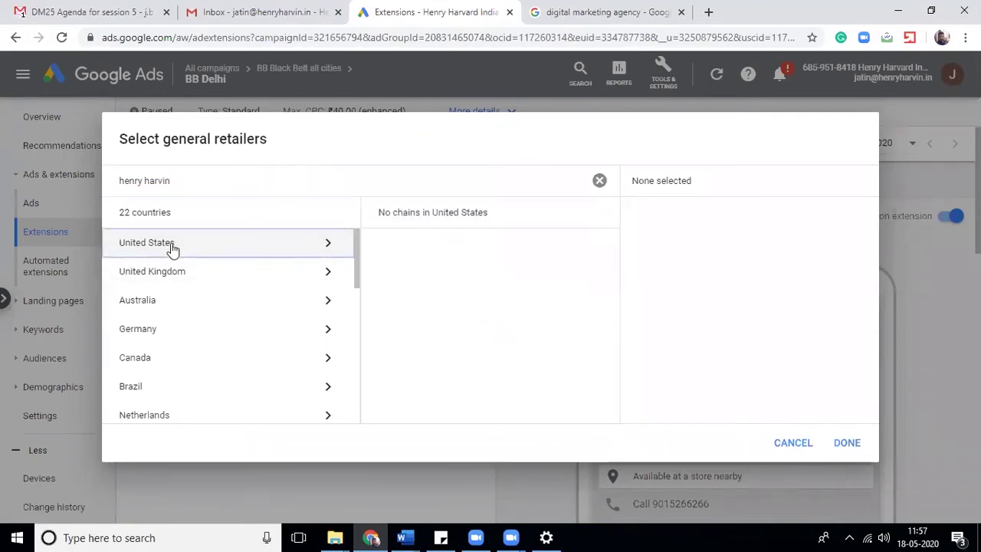
pyautogui.click(145, 181)
pyautogui.press('BackSpace')
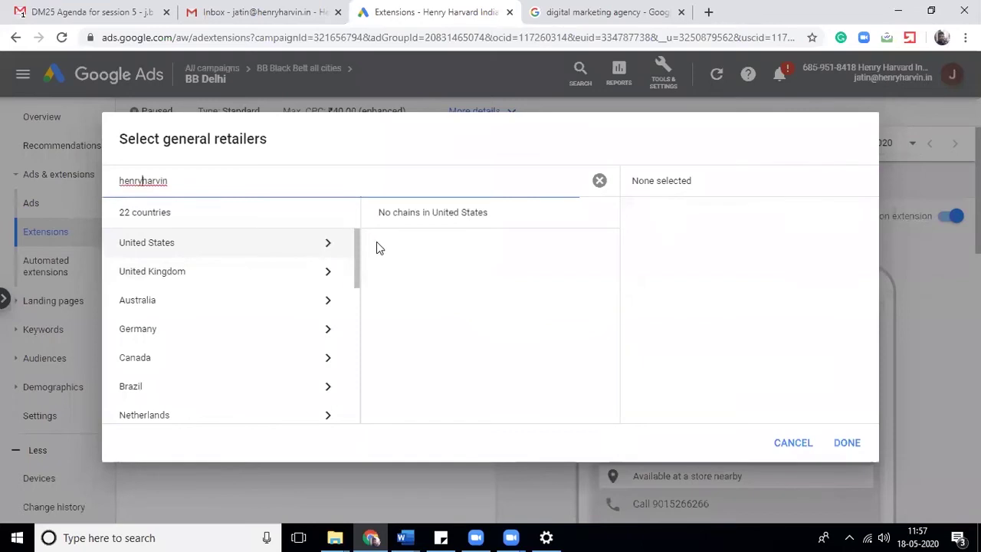
pyautogui.scroll(-3, 344, 368)
pyautogui.scroll(4, 352, 236)
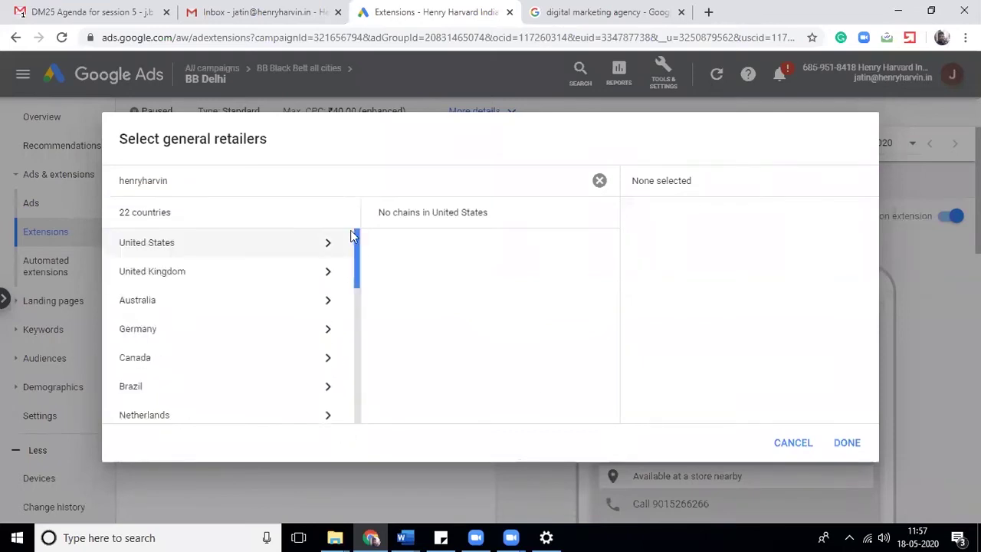
pyautogui.click(286, 275)
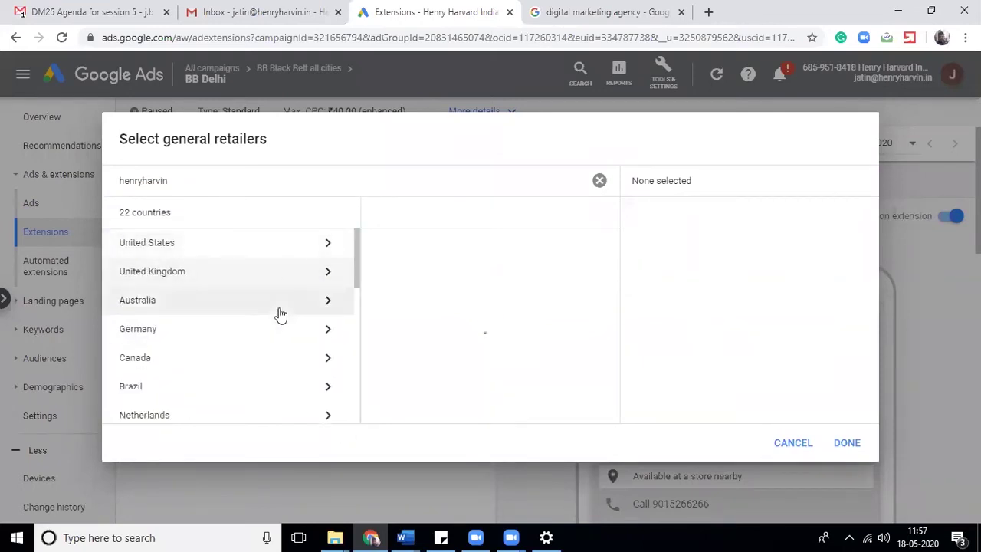
pyautogui.click(795, 440)
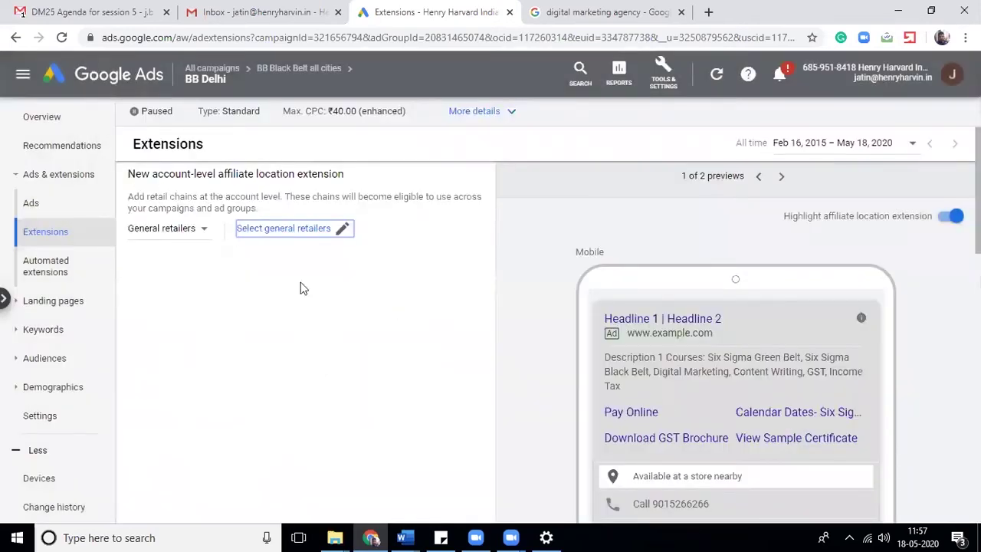
# - Switch the retailer category to Auto dealers, then cancel the affiliate location extension
pyautogui.click(174, 230)
pyautogui.click(170, 270)
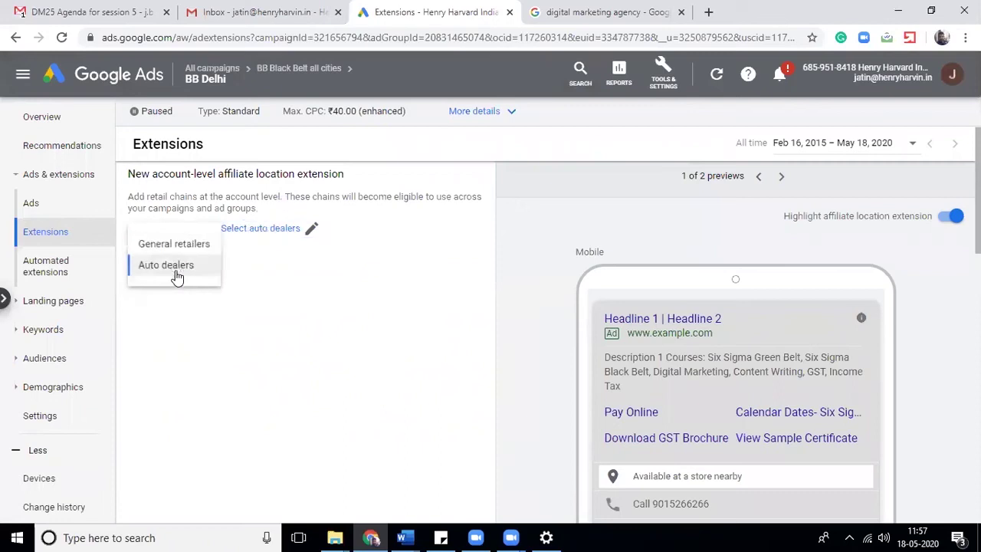
pyautogui.click(170, 230)
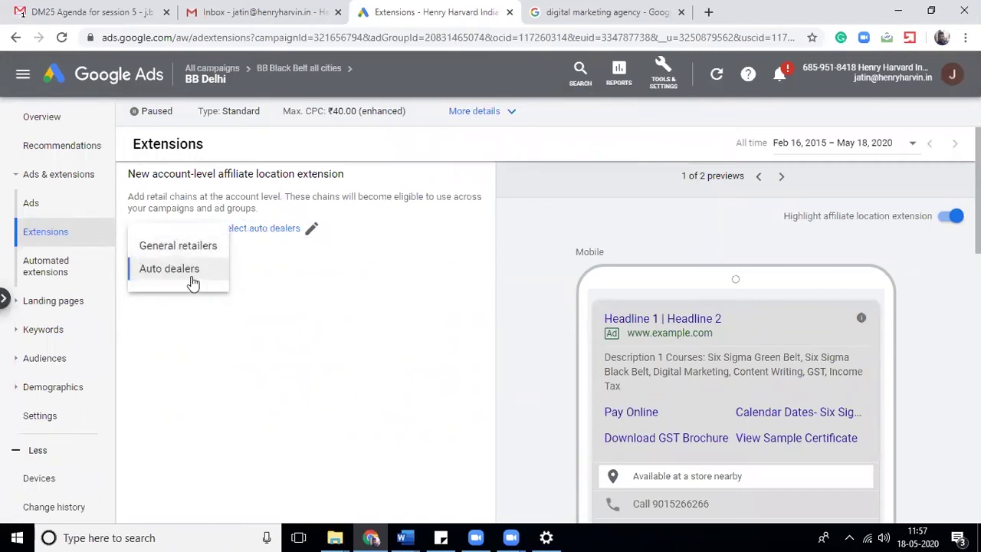
pyautogui.scroll(-4, 170, 268)
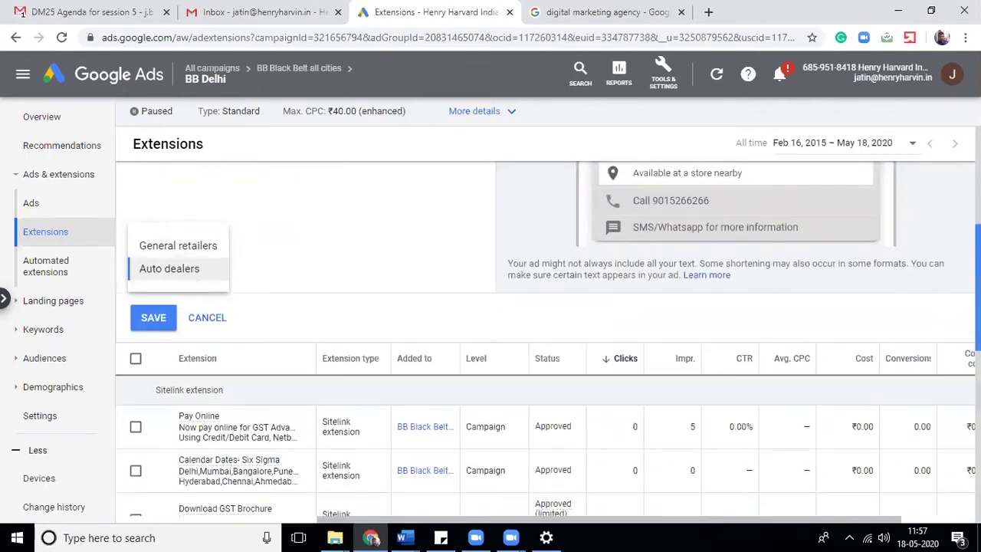
pyautogui.click(329, 306)
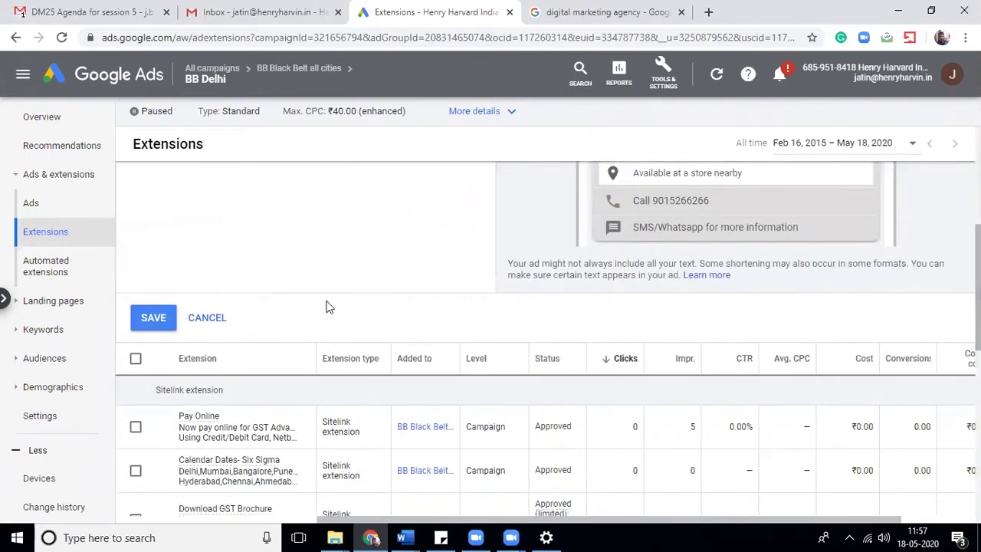
pyautogui.click(209, 319)
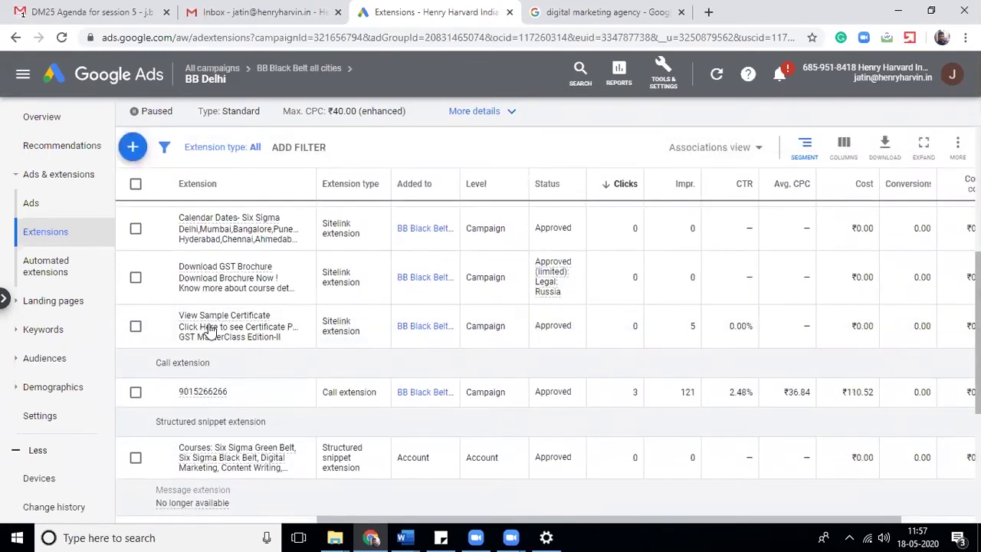
# - Add a new price extension with Type set to Services and Currency set to INR
pyautogui.click(133, 160)
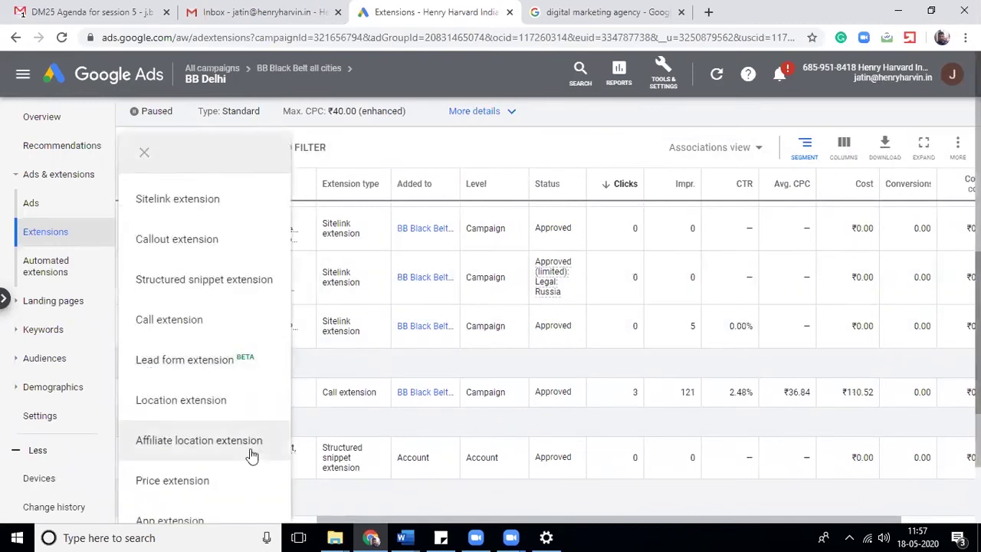
pyautogui.click(169, 478)
pyautogui.scroll(-2, 930, 258)
pyautogui.scroll(1, 553, 338)
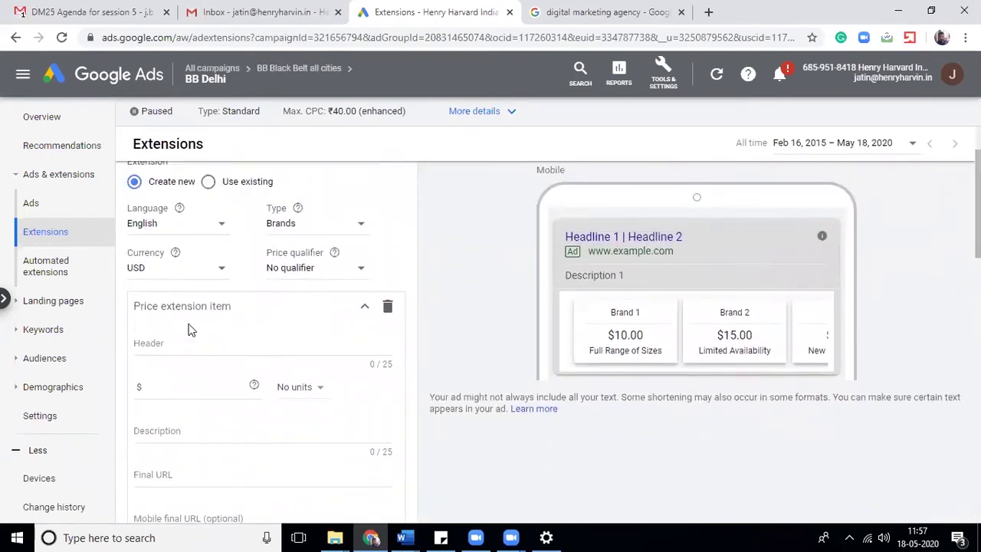
pyautogui.click(317, 231)
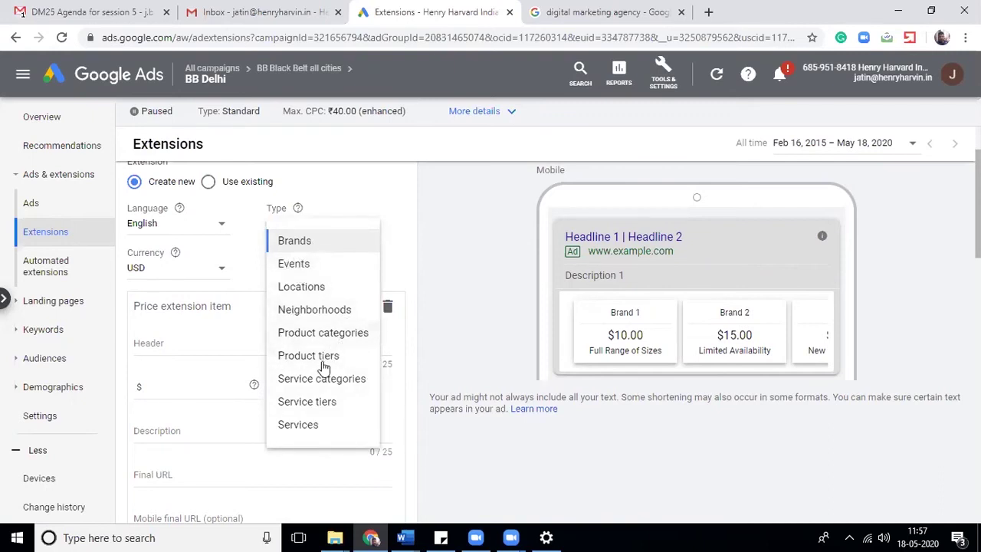
pyautogui.click(317, 427)
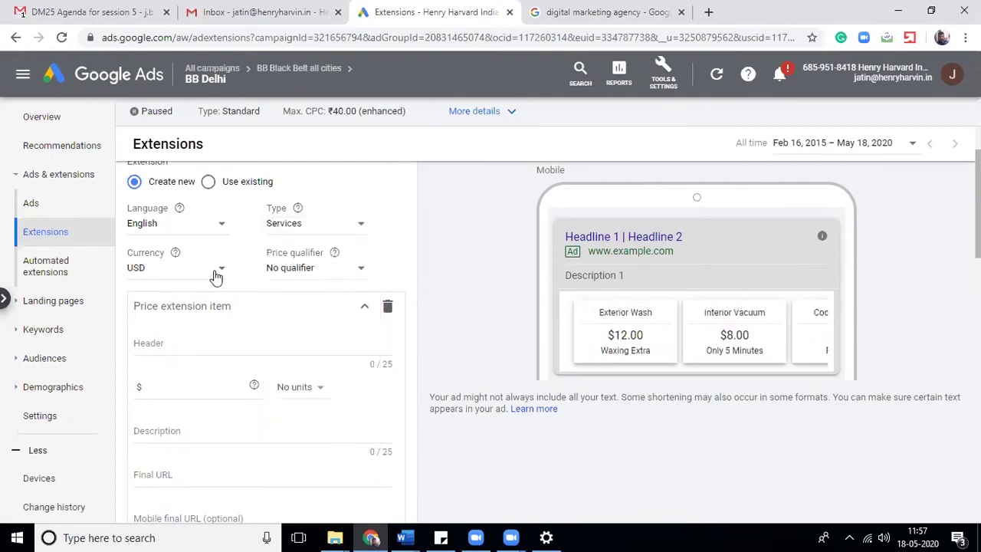
pyautogui.click(176, 269)
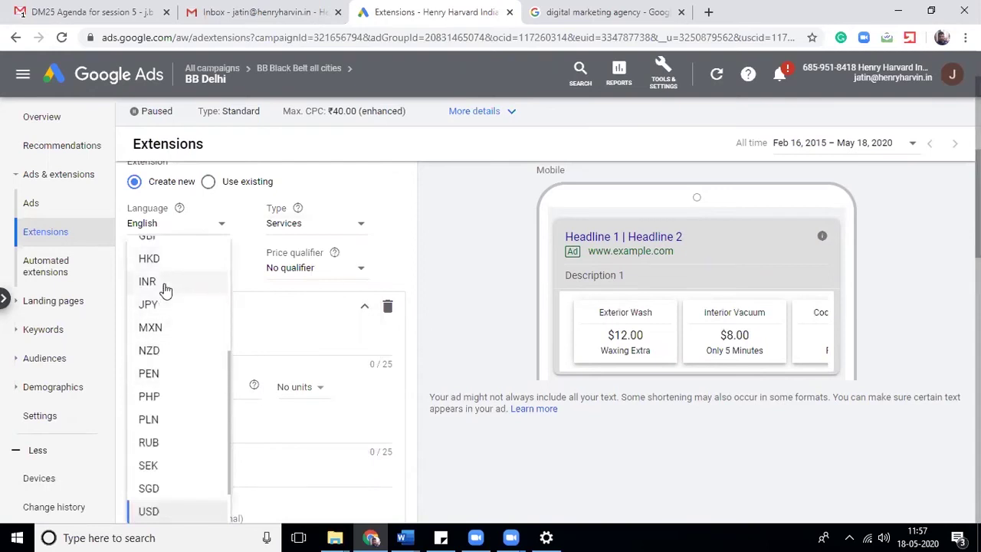
pyautogui.click(164, 282)
pyautogui.click(325, 274)
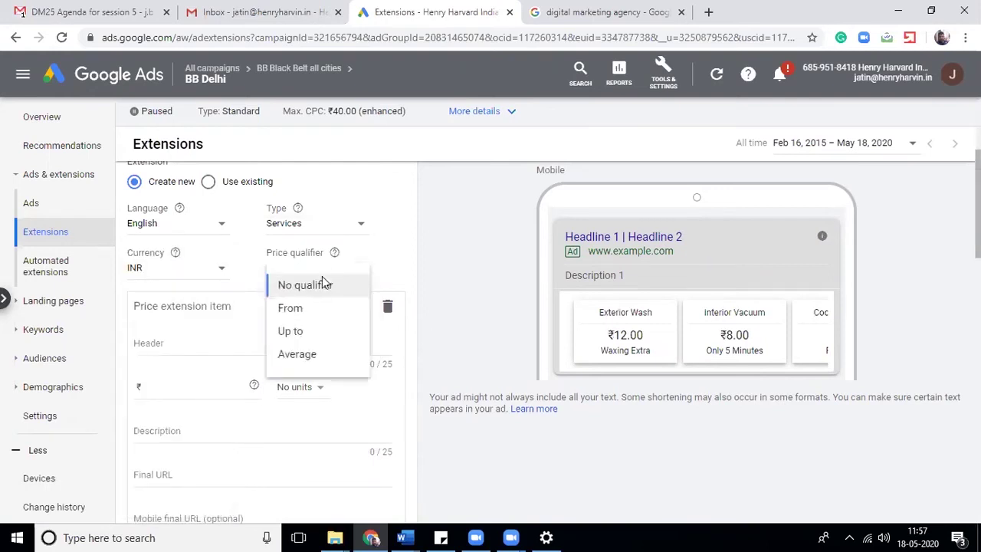
# - Set the first item to Up to, header Business Loan, price 5,000,000, with no units
pyautogui.click(299, 332)
pyautogui.click(179, 345)
pyautogui.write('Business')
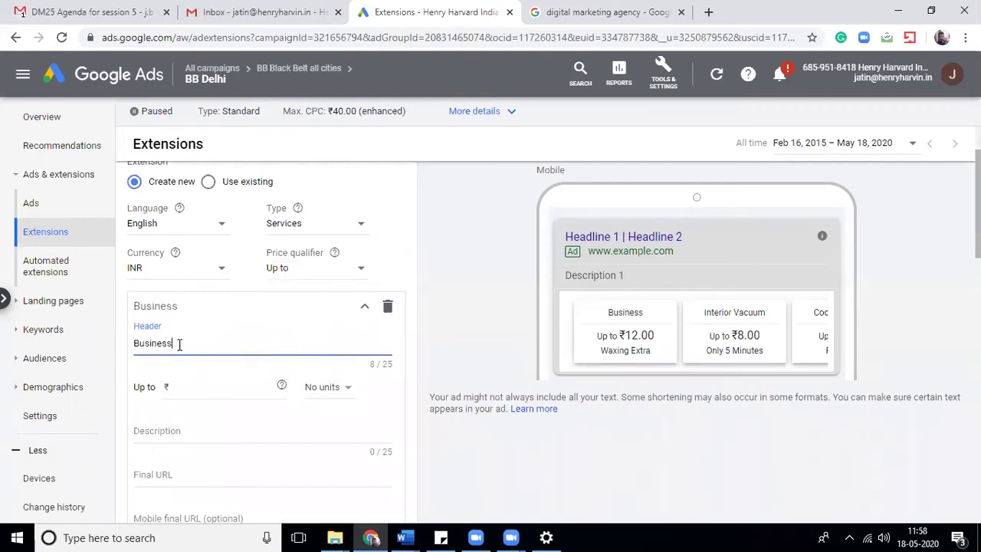
pyautogui.write(' Loan')
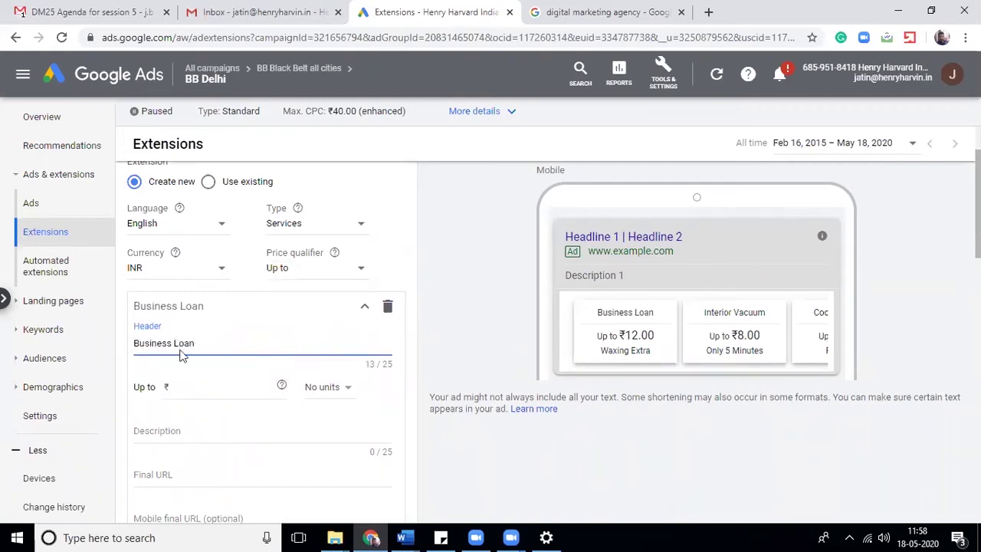
pyautogui.click(188, 386)
pyautogui.write('5,000,00')
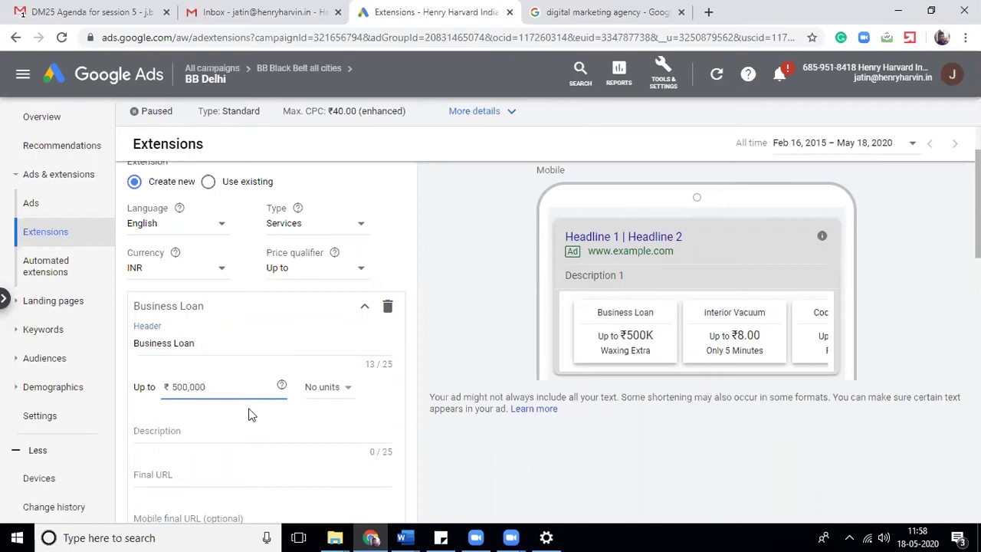
pyautogui.write('0')
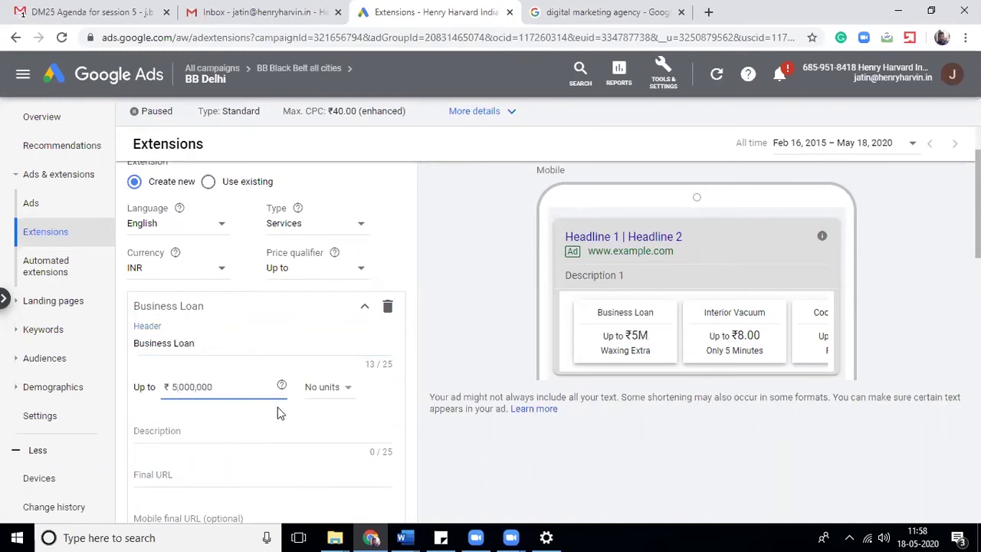
pyautogui.click(310, 388)
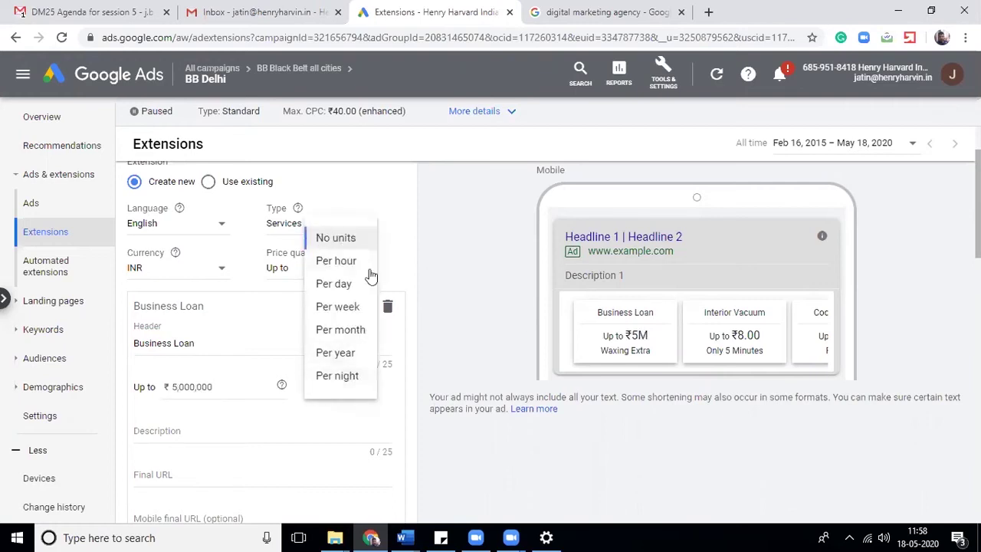
pyautogui.click(232, 424)
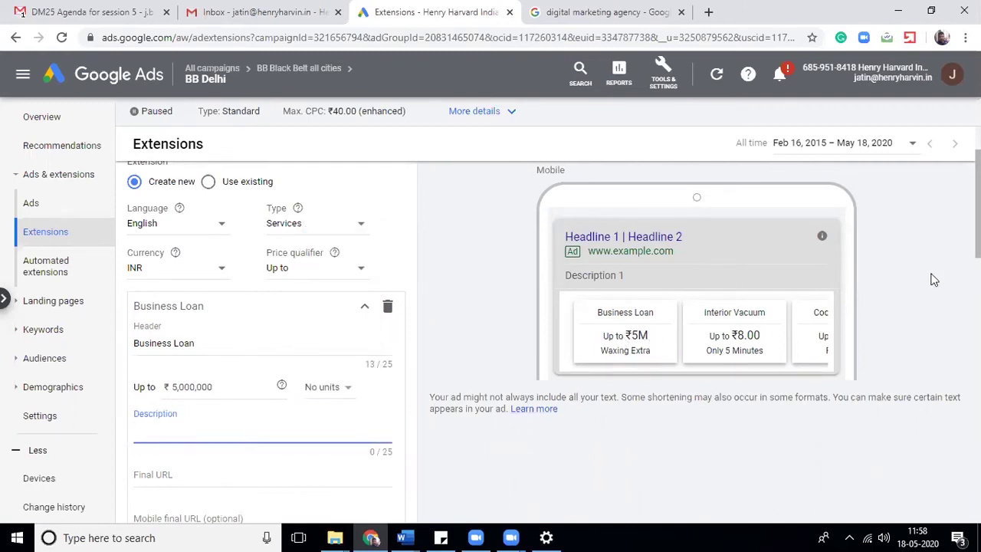
# - Give the Business Loan item the description 'Interest rate 6%'
pyautogui.scroll(-1, 688, 192)
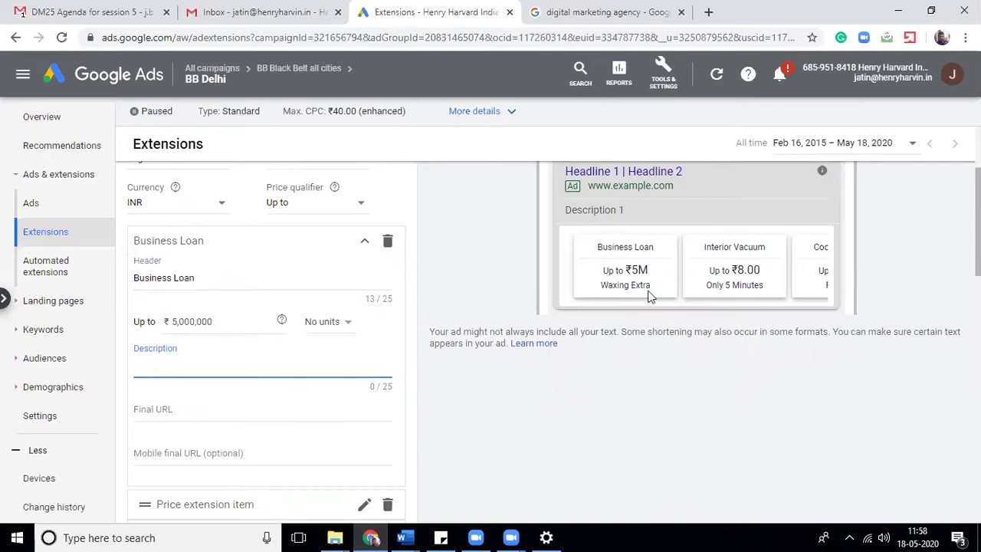
pyautogui.write('I')
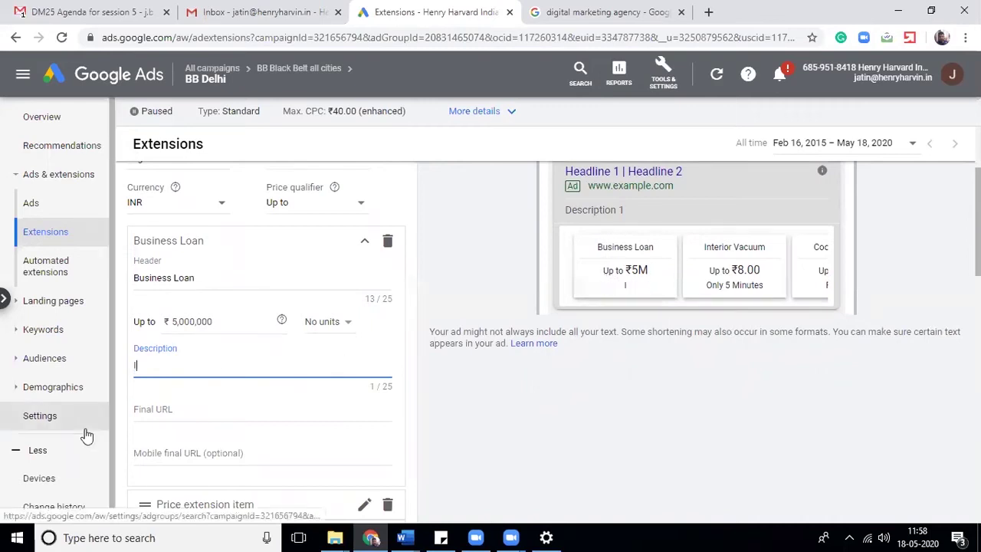
pyautogui.write('nrter')
pyautogui.press('BackSpace')
pyautogui.press('BackSpace')
pyautogui.press('BackSpace')
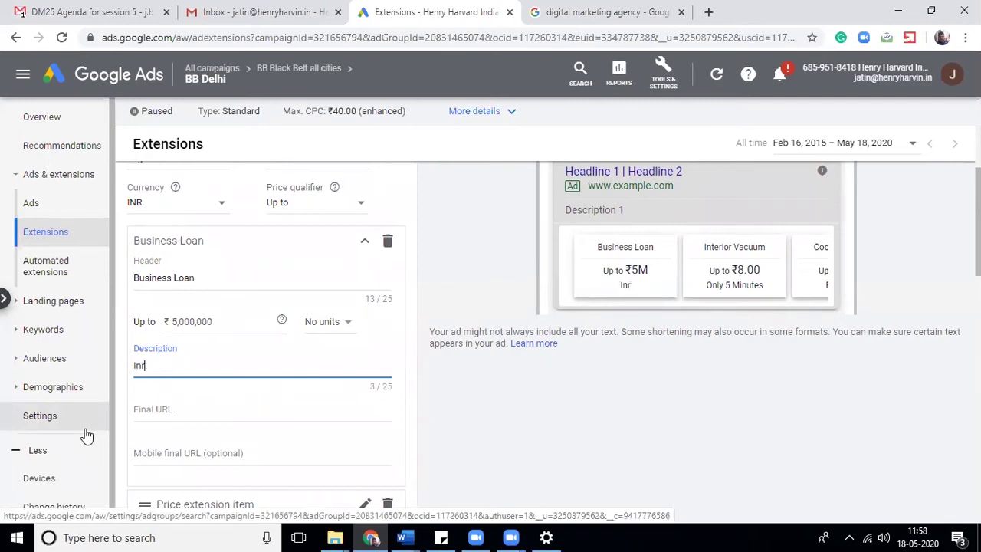
pyautogui.write('erest rate')
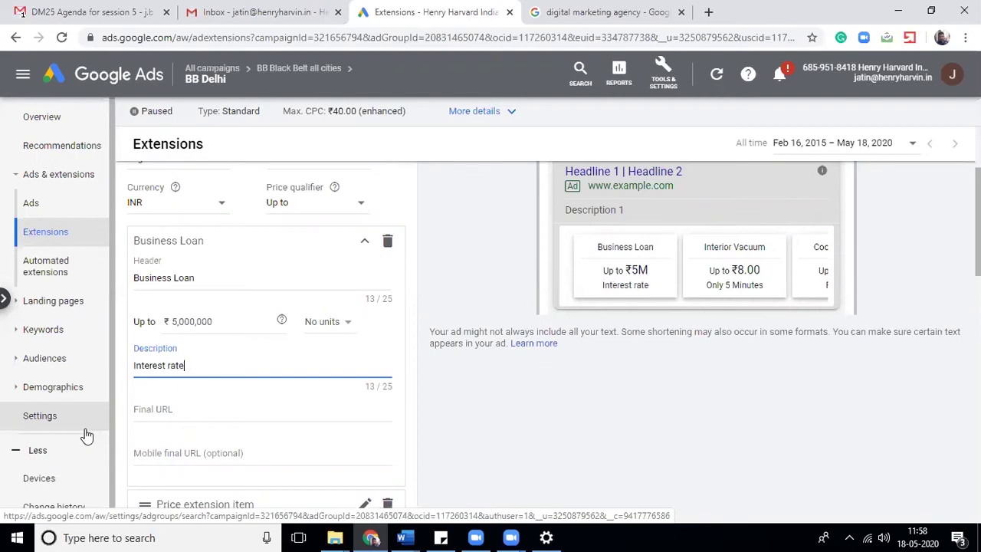
pyautogui.write(' 6%')
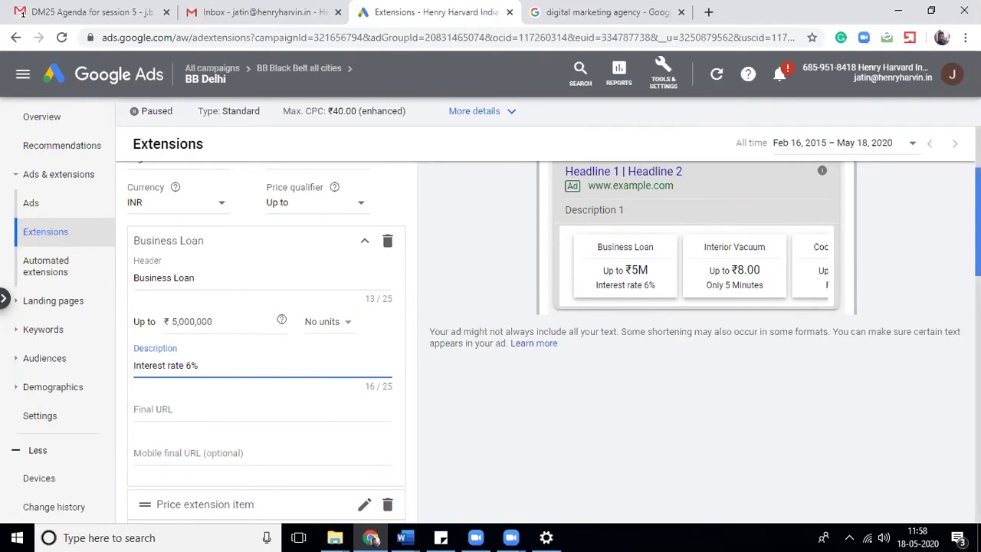
pyautogui.scroll(-2, 864, 309)
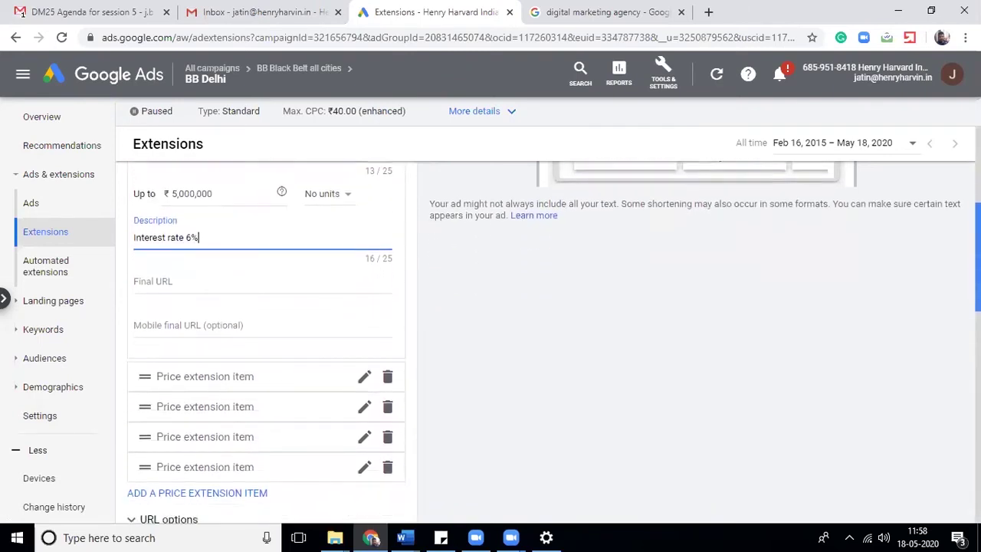
# - Cancel the price extension form, discarding the unsaved Business Loan item
pyautogui.click(157, 282)
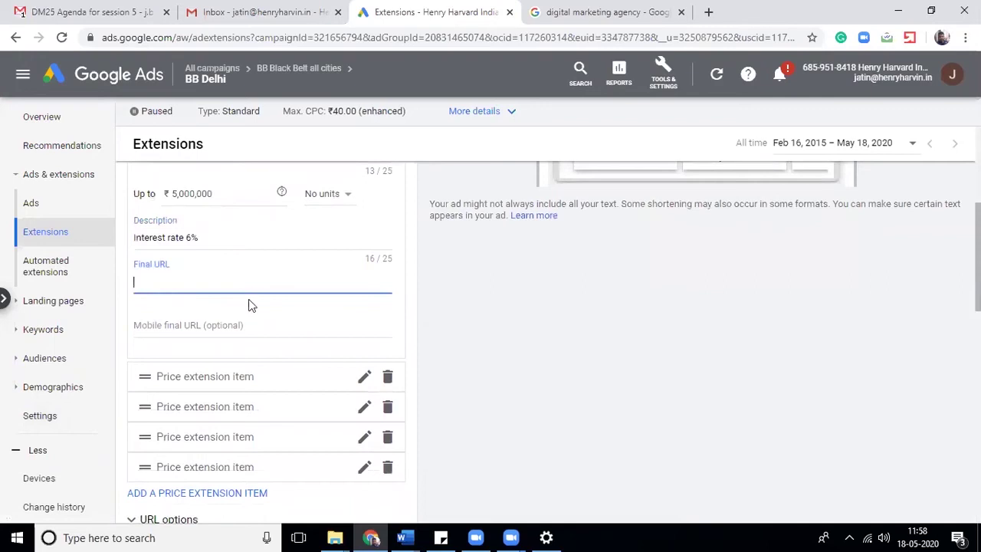
pyautogui.scroll(2, 548, 337)
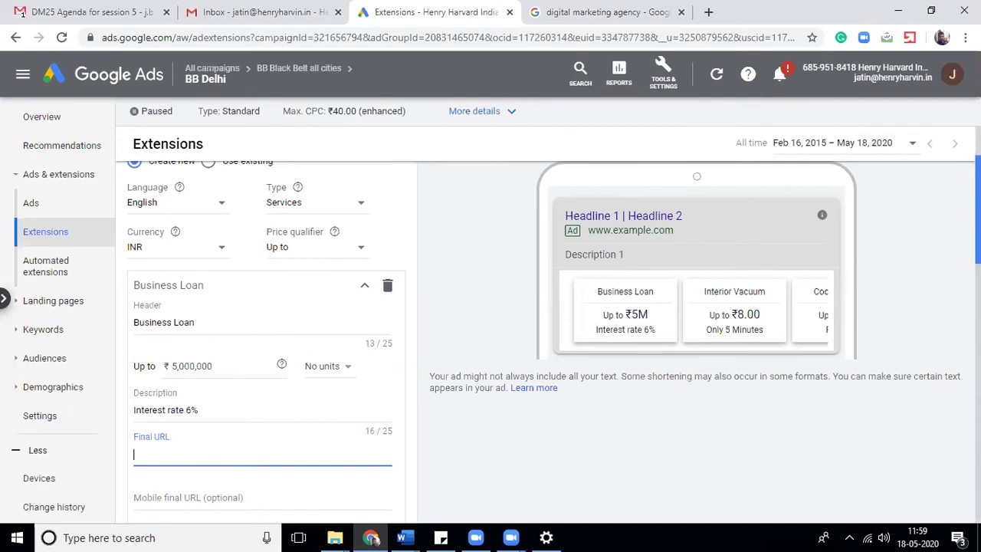
pyautogui.scroll(-10, 544, 345)
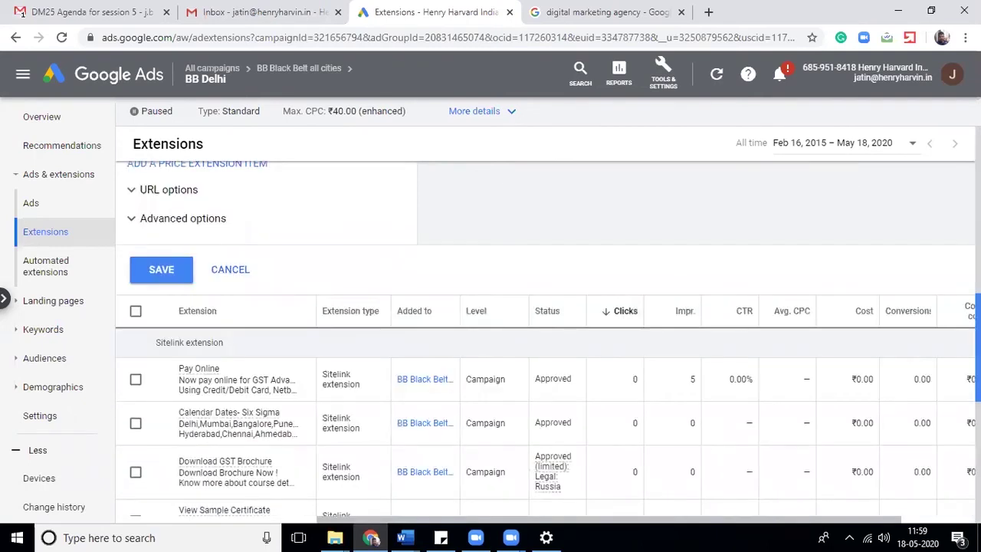
pyautogui.scroll(6, 544, 345)
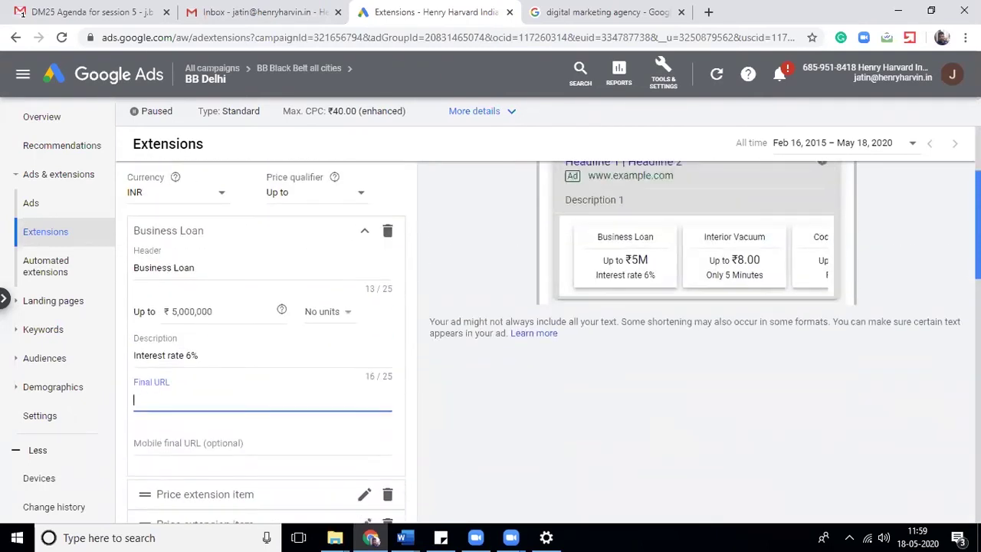
pyautogui.scroll(-3, 544, 344)
pyautogui.scroll(4, 544, 345)
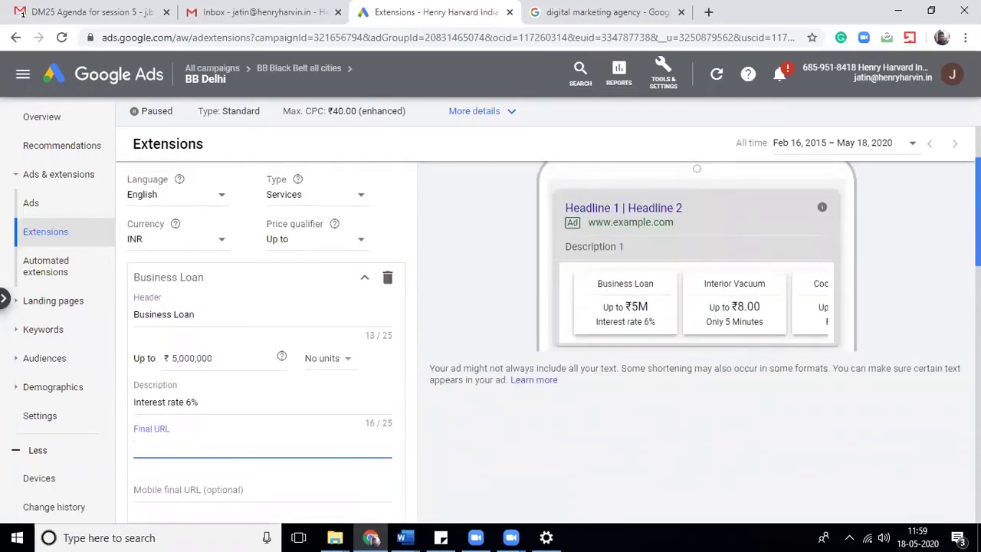
pyautogui.scroll(-4, 544, 345)
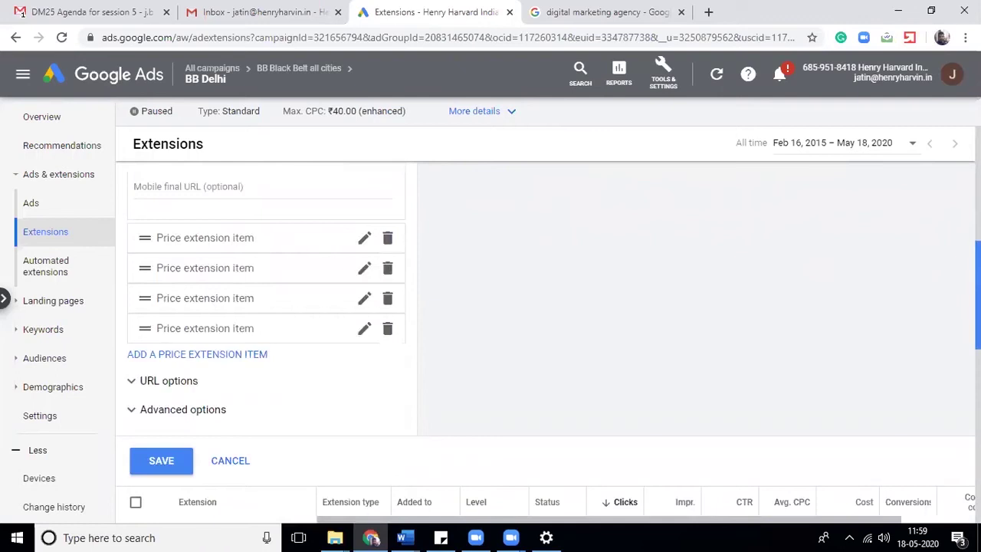
pyautogui.scroll(-2, 544, 345)
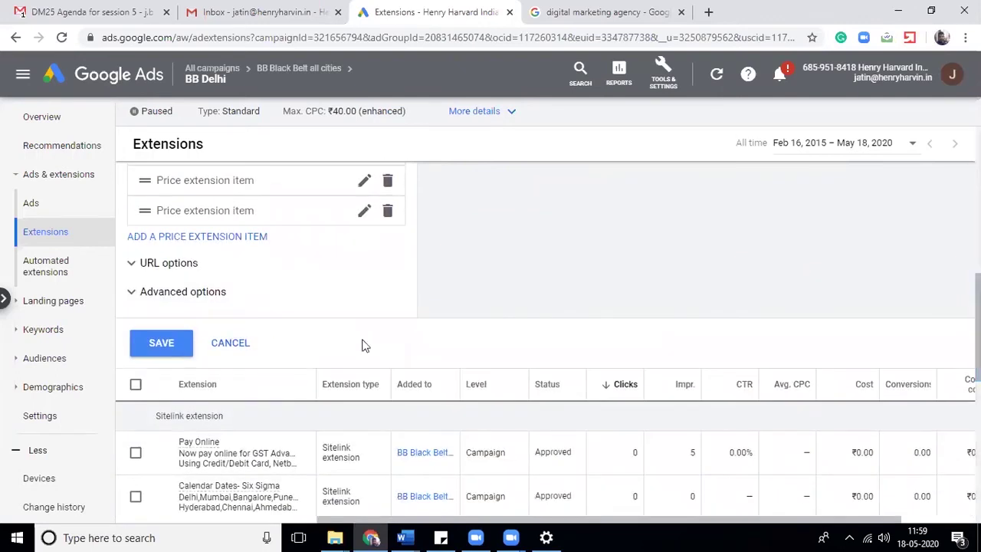
pyautogui.click(219, 349)
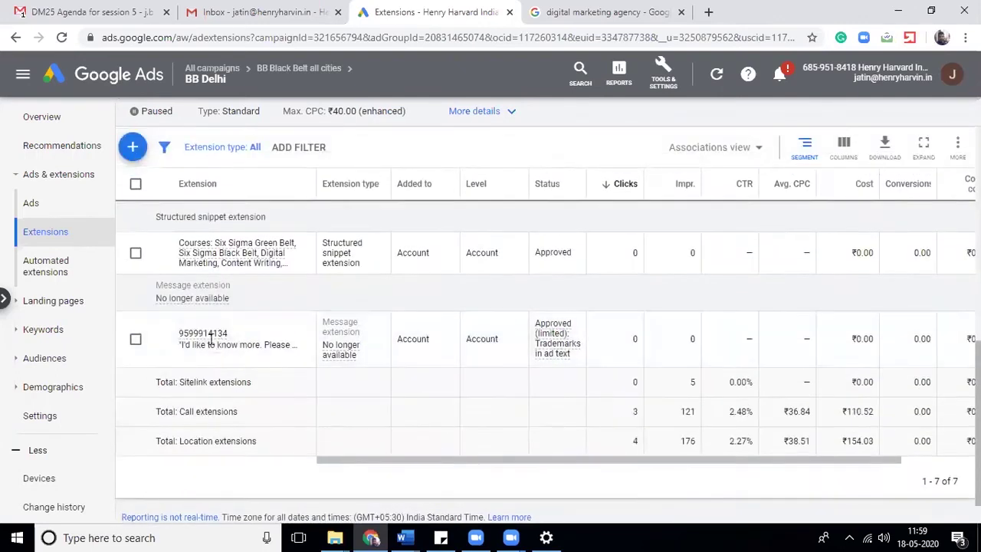
# - Create a BB Delhi app extension for Android linked to the Amazon Shopping app, found by searching 'amazon'
pyautogui.click(134, 147)
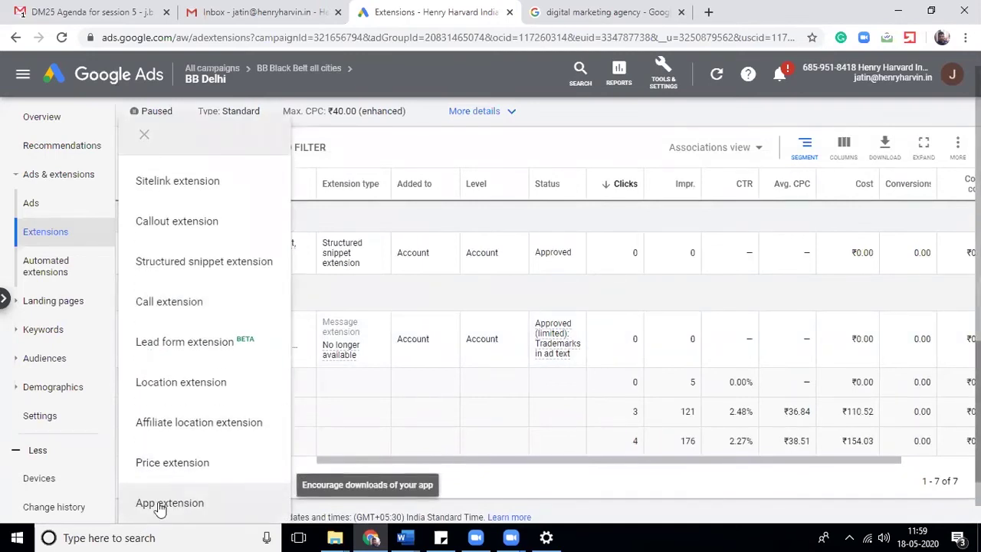
pyautogui.click(144, 502)
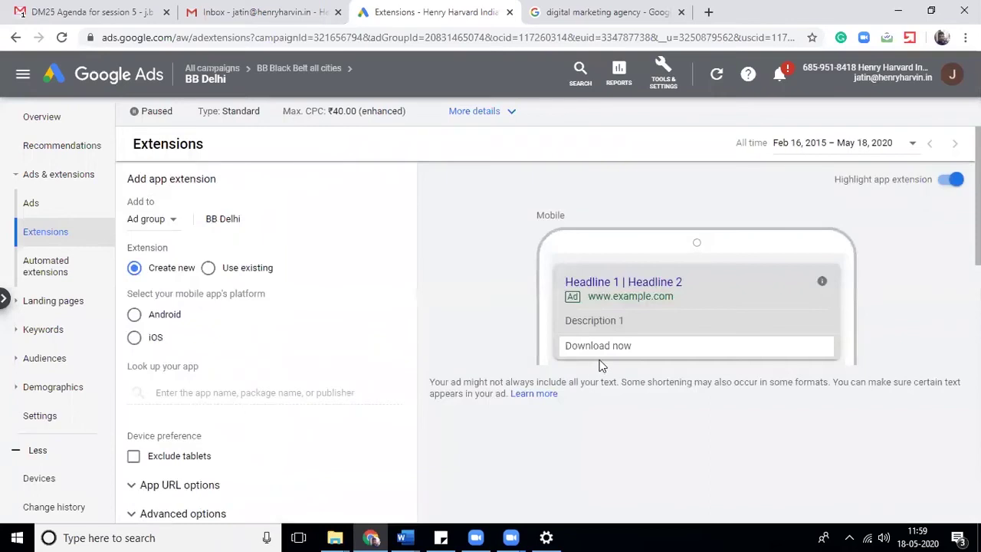
pyautogui.click(151, 321)
pyautogui.click(190, 393)
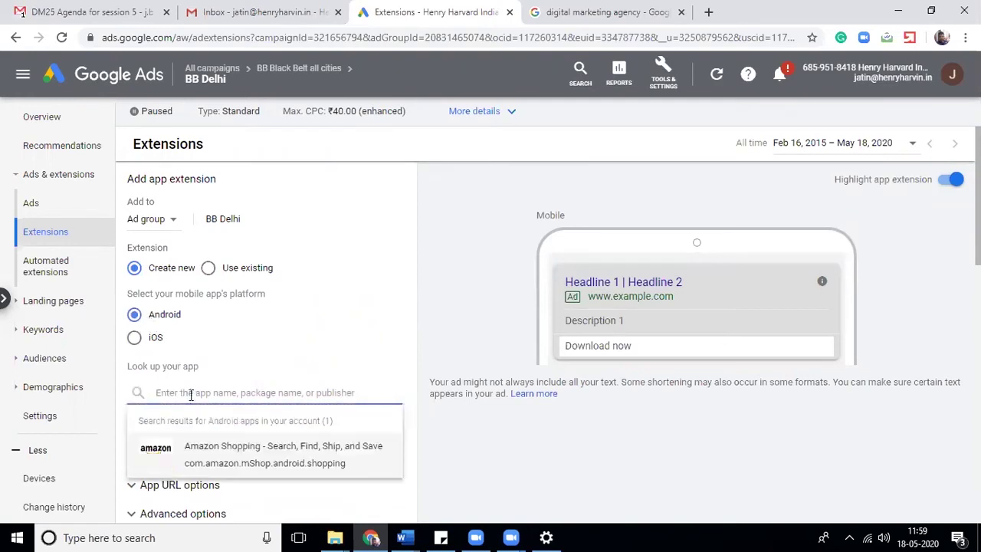
pyautogui.write('amazon')
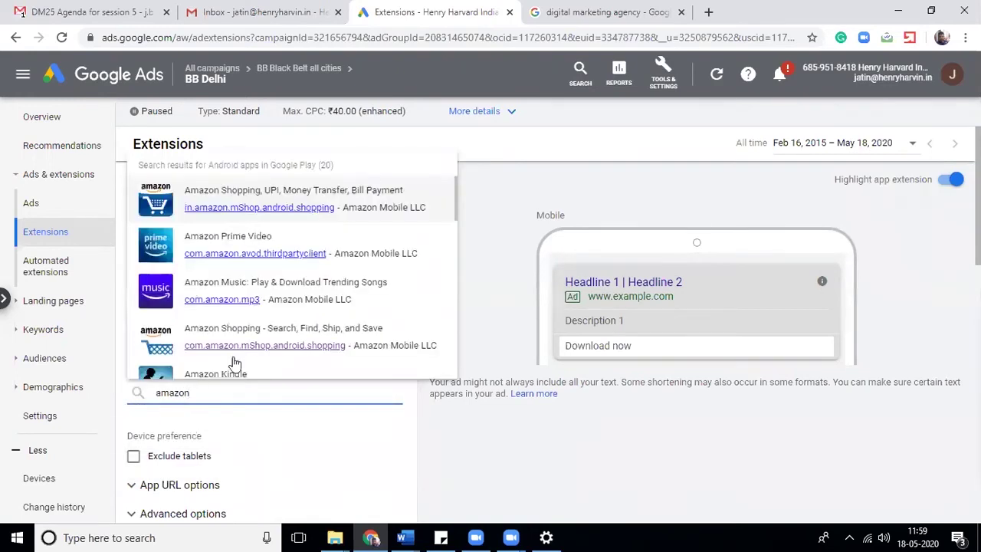
pyautogui.click(368, 208)
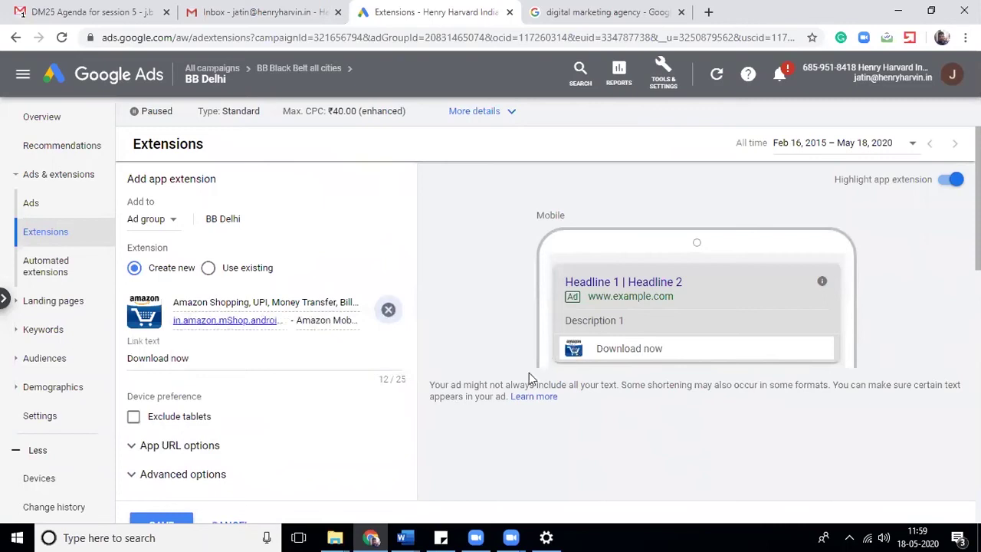
pyautogui.moveTo(977, 197)
pyautogui.mouseDown()
pyautogui.moveTo(977, 265)
pyautogui.moveTo(977, 202)
pyautogui.mouseUp()
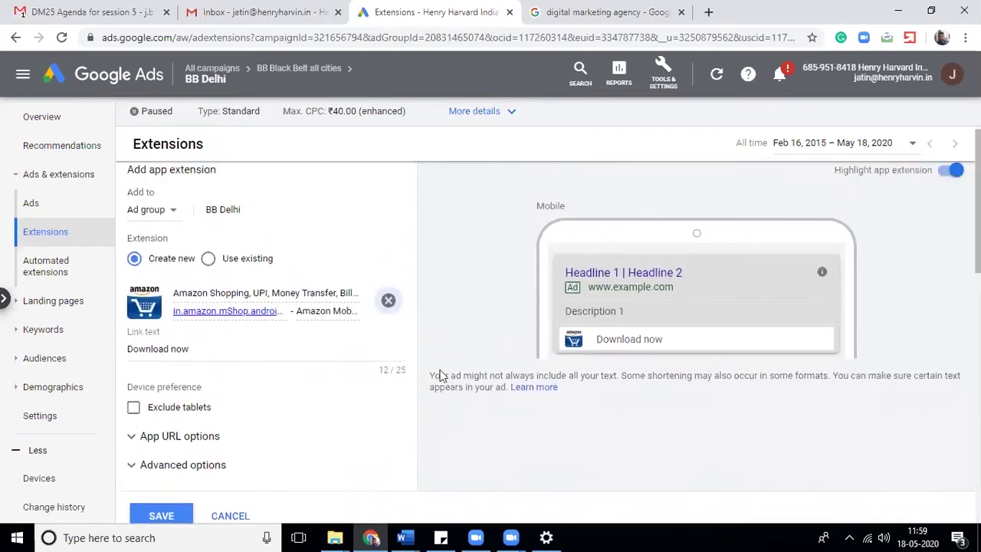
# - Remove the Amazon app, switch the platform to iOS, and search for 'flipkart'
pyautogui.click(387, 299)
pyautogui.click(134, 328)
pyautogui.click(188, 382)
pyautogui.write('am')
pyautogui.press('BackSpace')
pyautogui.press('BackSpace')
pyautogui.write('flipkart')
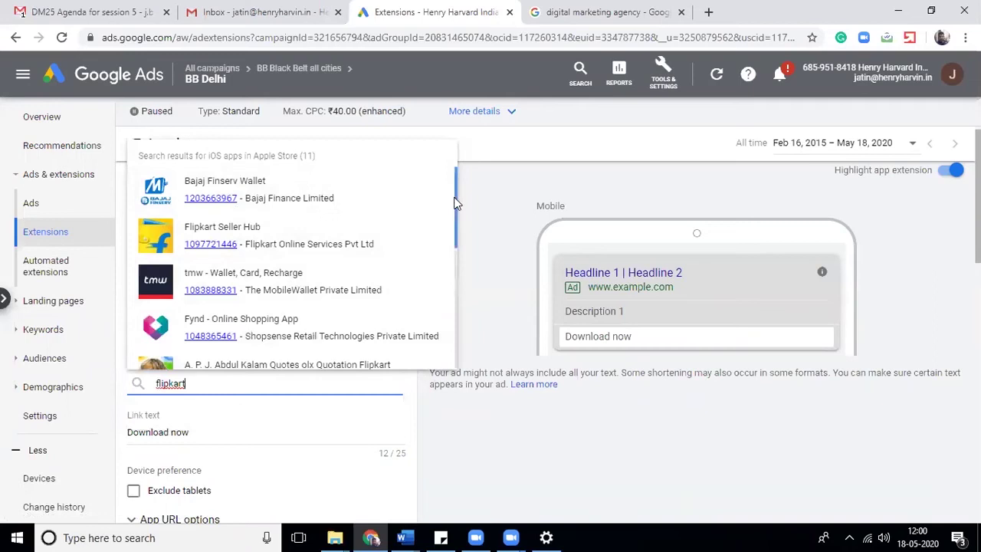
# - Choose Flipkart - Online Shopping App from the iOS results, then cancel the app extension draft
pyautogui.tripleClick(440, 247)
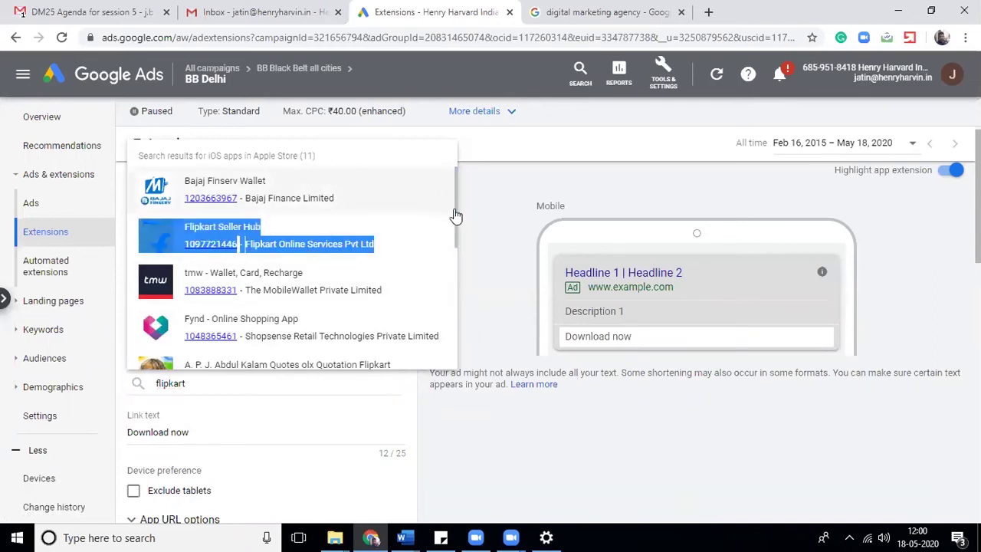
pyautogui.click(489, 319)
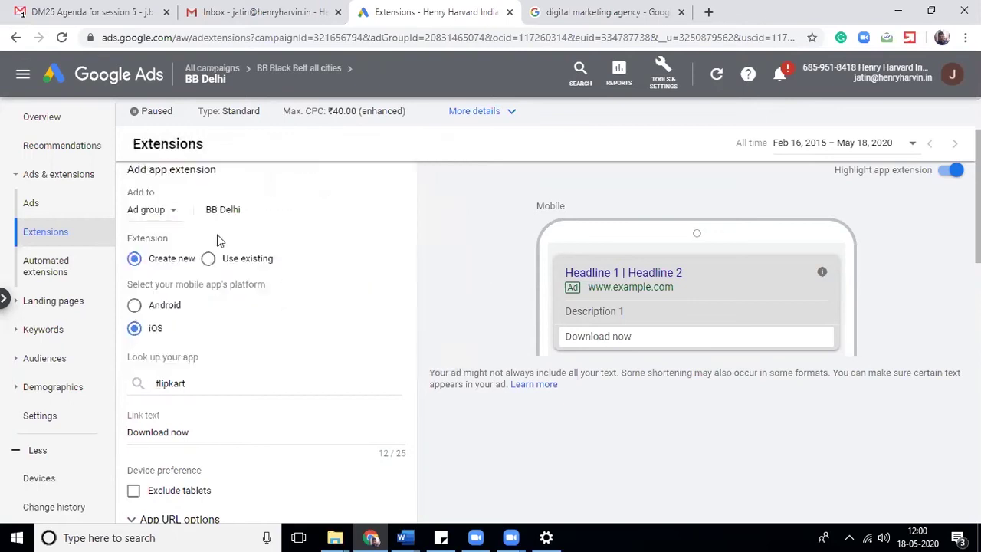
pyautogui.click(192, 383)
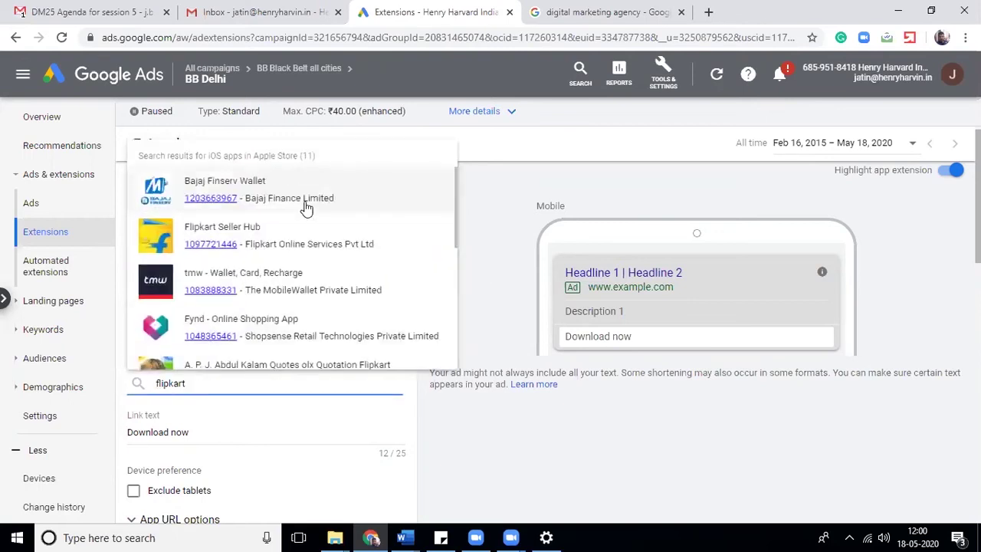
pyautogui.scroll(-4, 306, 208)
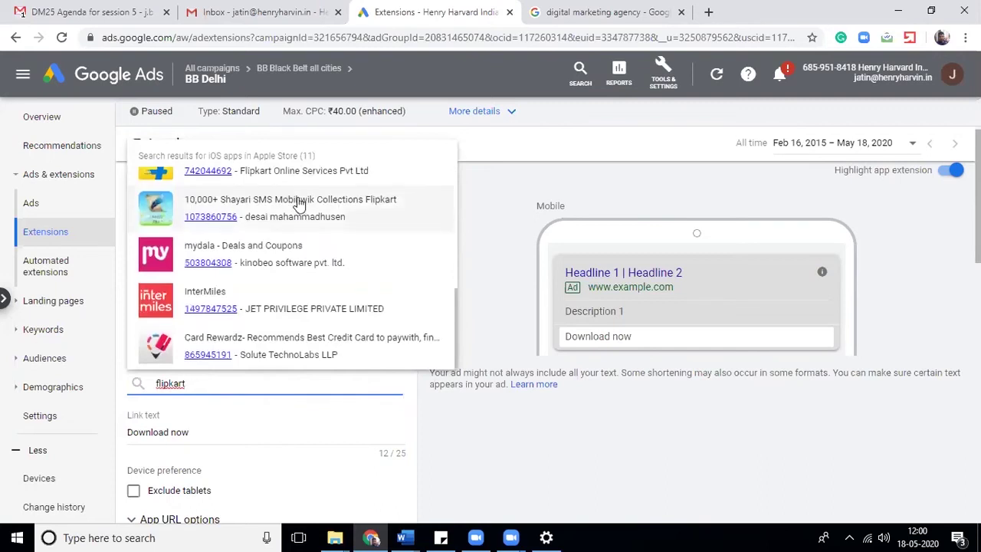
pyautogui.scroll(2, 299, 204)
pyautogui.scroll(-1, 299, 203)
pyautogui.scroll(1, 299, 204)
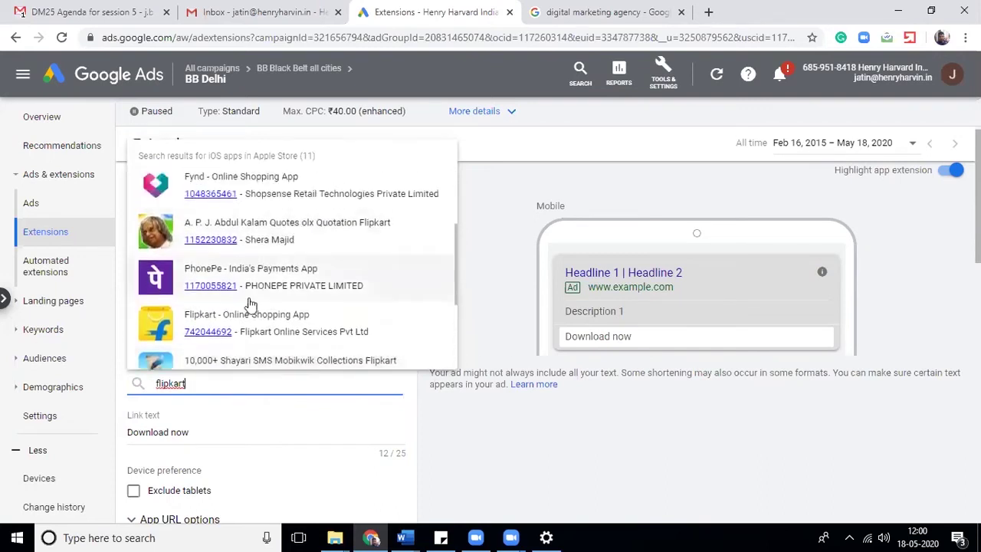
pyautogui.click(253, 316)
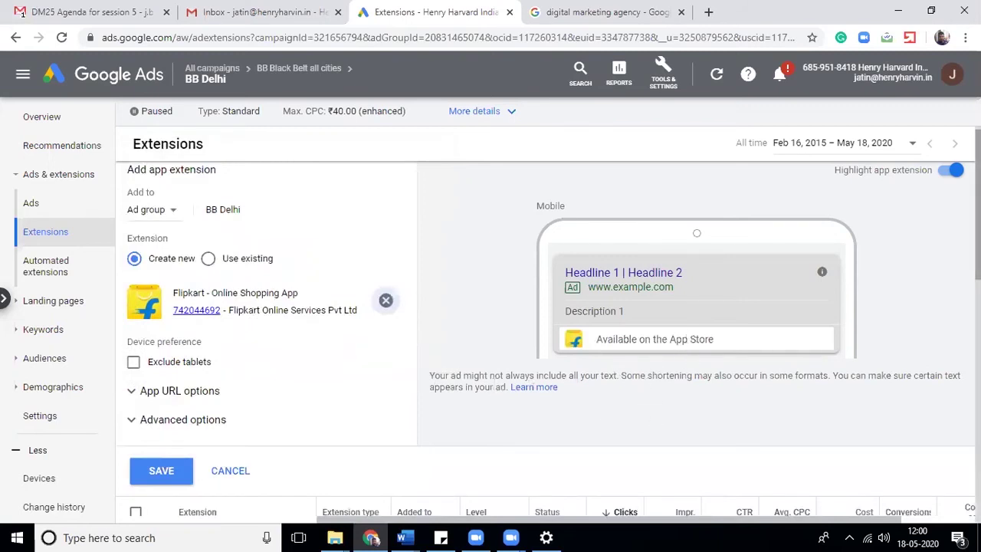
pyautogui.scroll(-2, 375, 288)
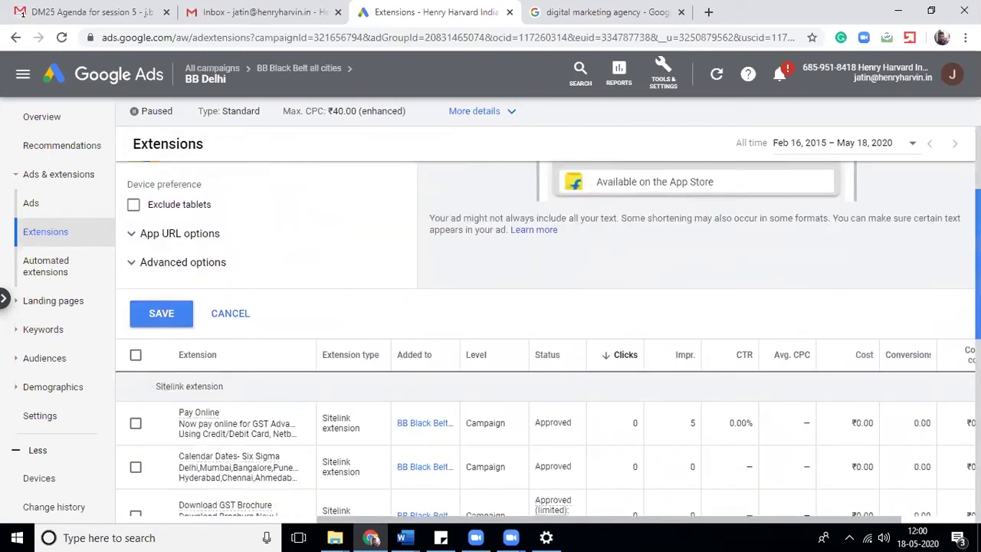
pyautogui.click(230, 313)
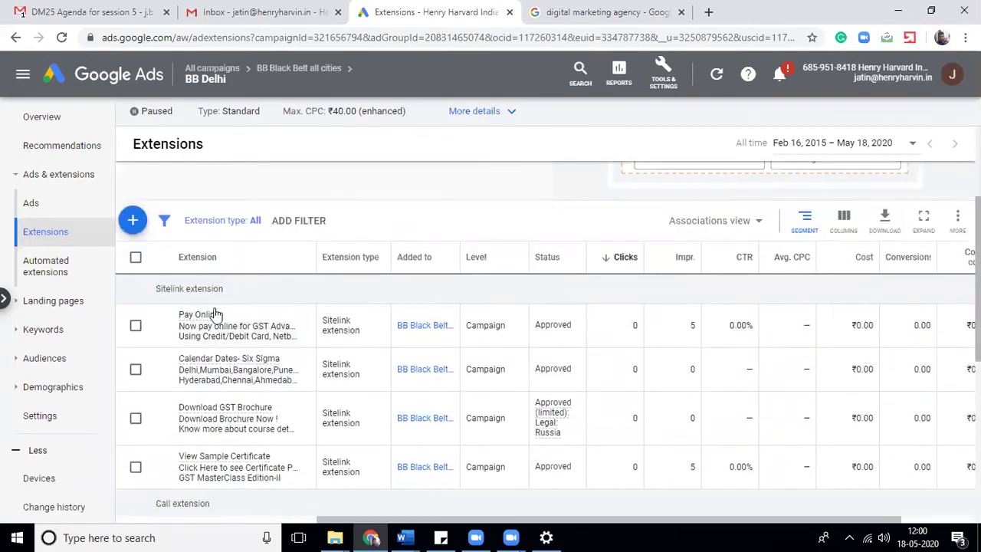
# - Start a new promotion extension for the ad group from the extension-type list
pyautogui.click(132, 220)
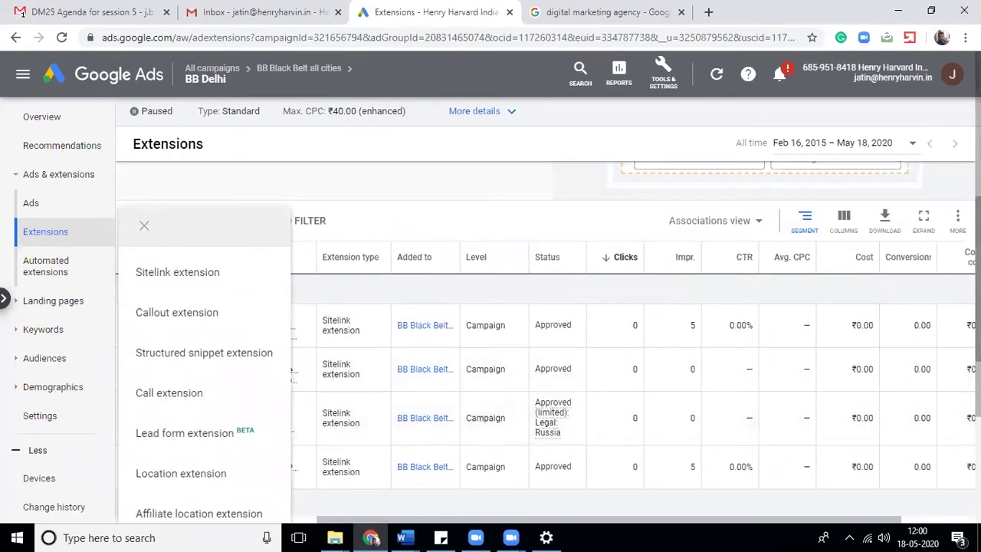
pyautogui.scroll(-1, 565, 399)
pyautogui.scroll(-3, 564, 345)
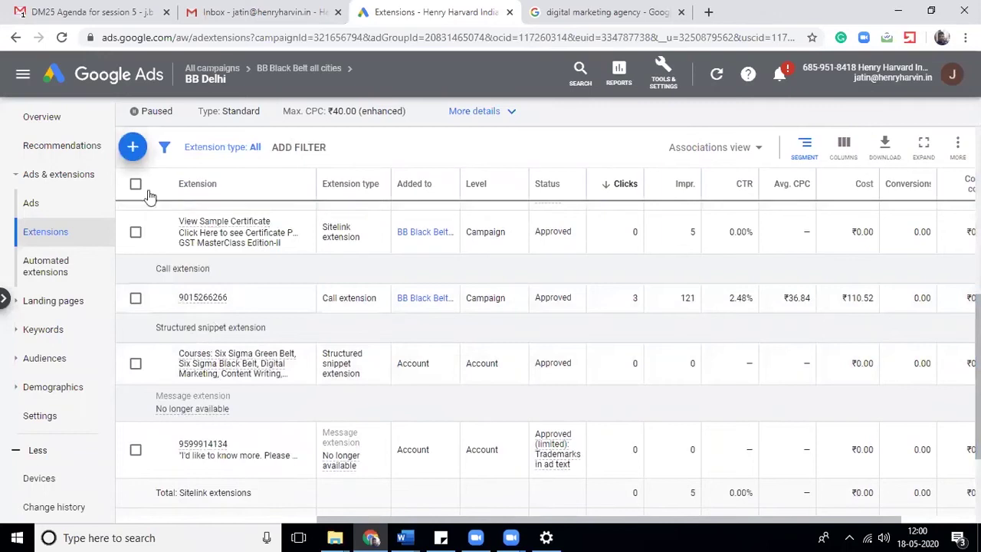
pyautogui.click(133, 148)
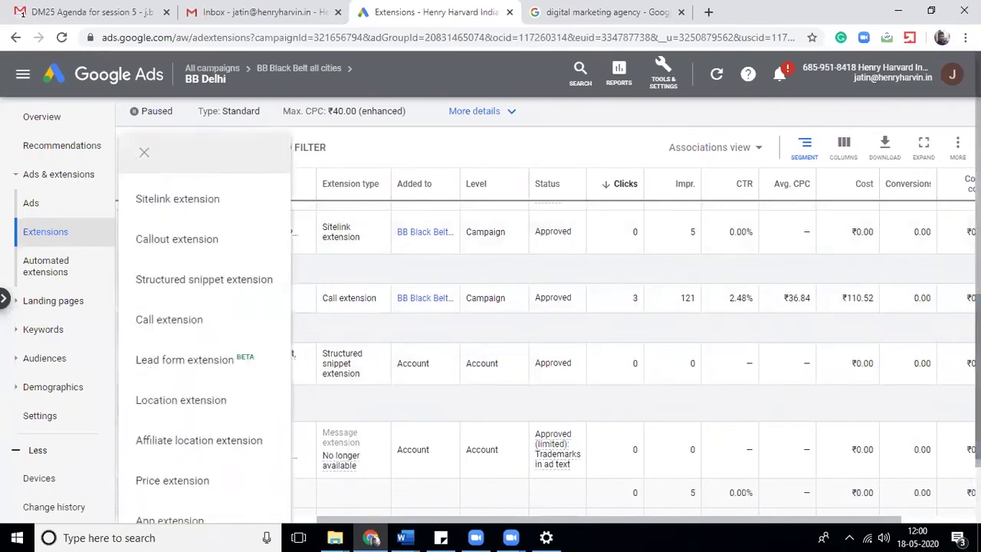
pyautogui.scroll(-5, 211, 178)
pyautogui.click(144, 151)
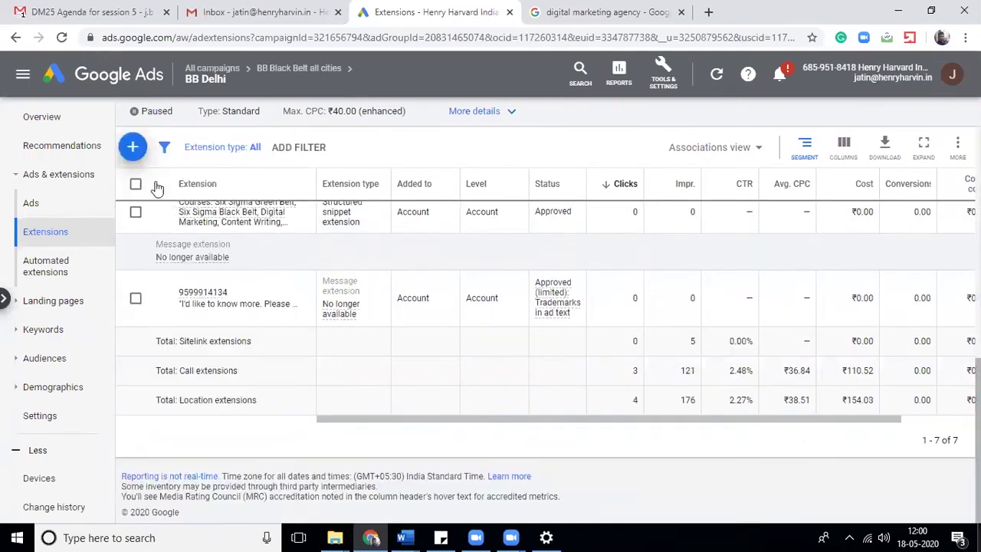
pyautogui.click(133, 146)
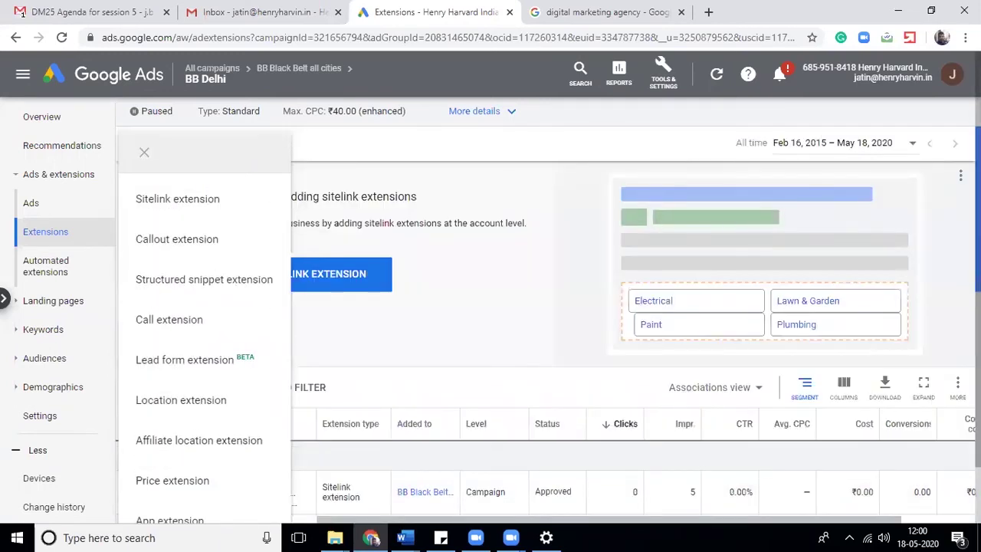
pyautogui.click(144, 152)
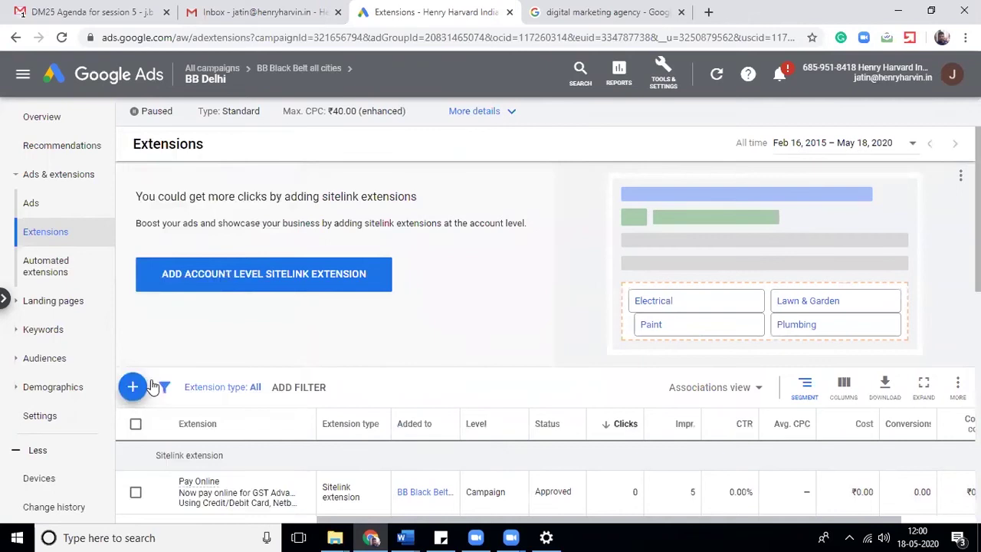
pyautogui.click(157, 385)
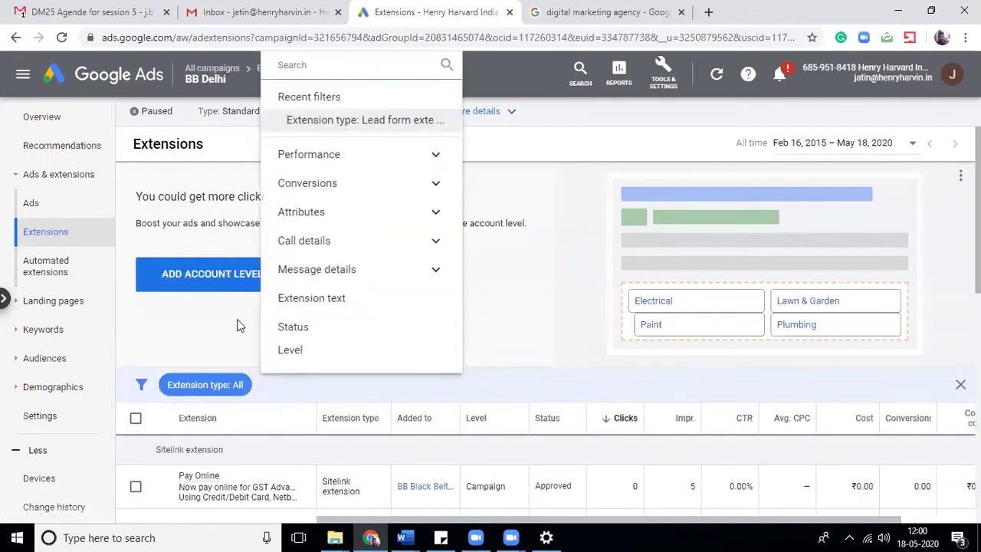
pyautogui.click(240, 325)
pyautogui.click(132, 388)
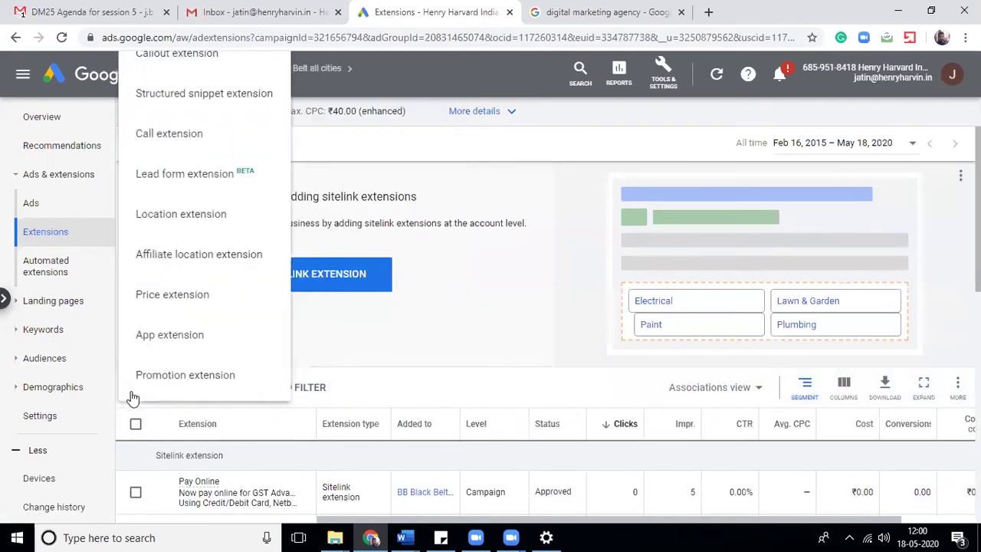
pyautogui.click(178, 387)
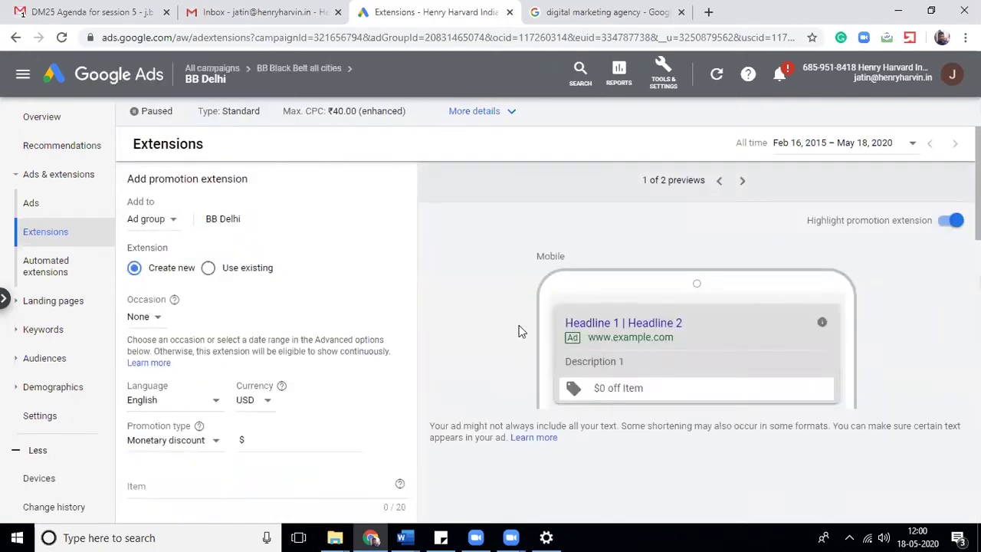
# - Keep Monetary discount as the promotion type, enter an amount of 5, and choose INR currency
pyautogui.scroll(-2, 969, 230)
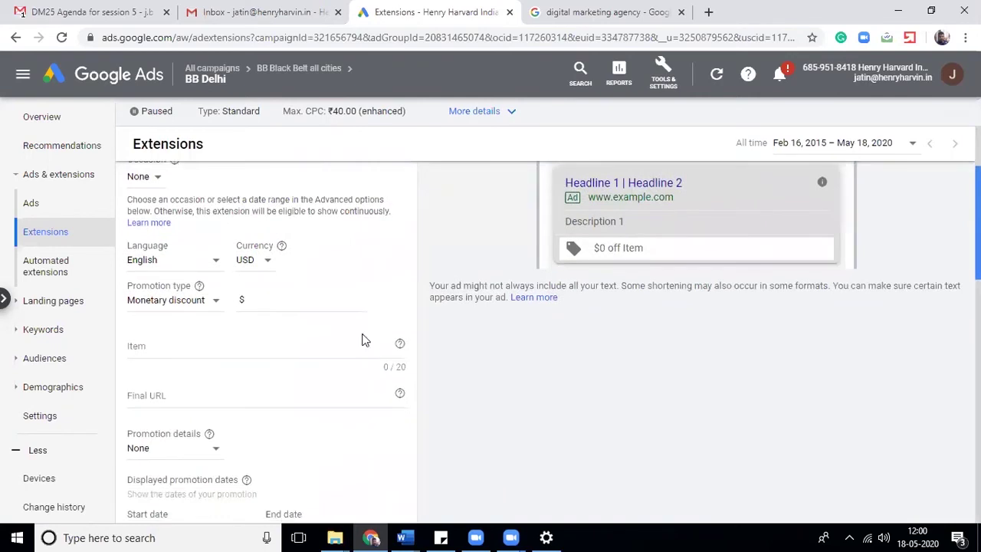
pyautogui.click(174, 302)
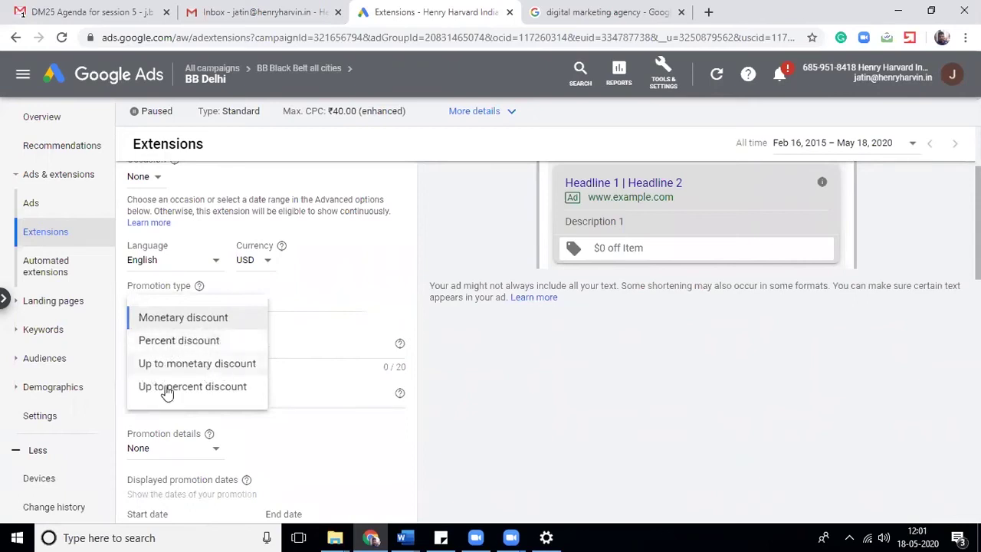
pyautogui.click(207, 325)
pyautogui.click(267, 301)
pyautogui.write('5')
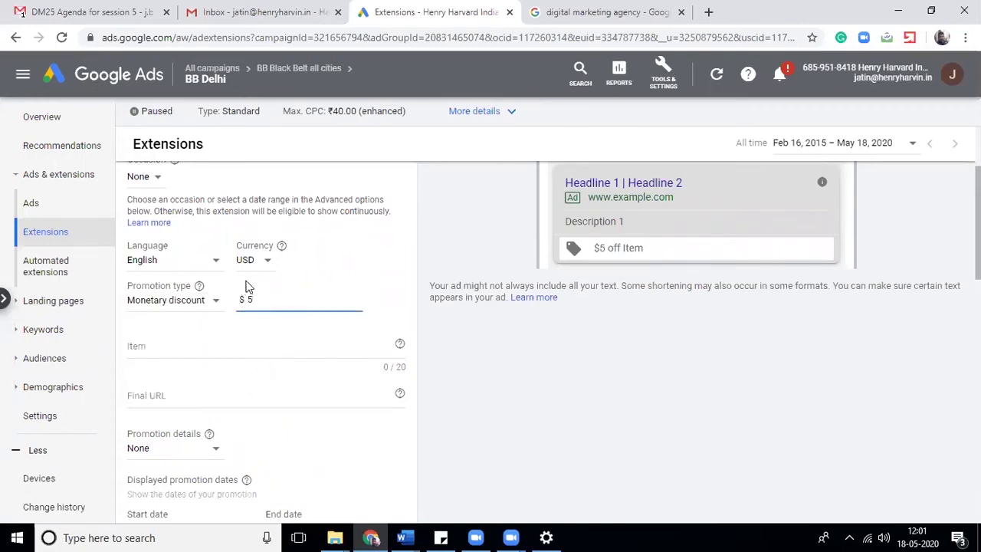
pyautogui.click(263, 273)
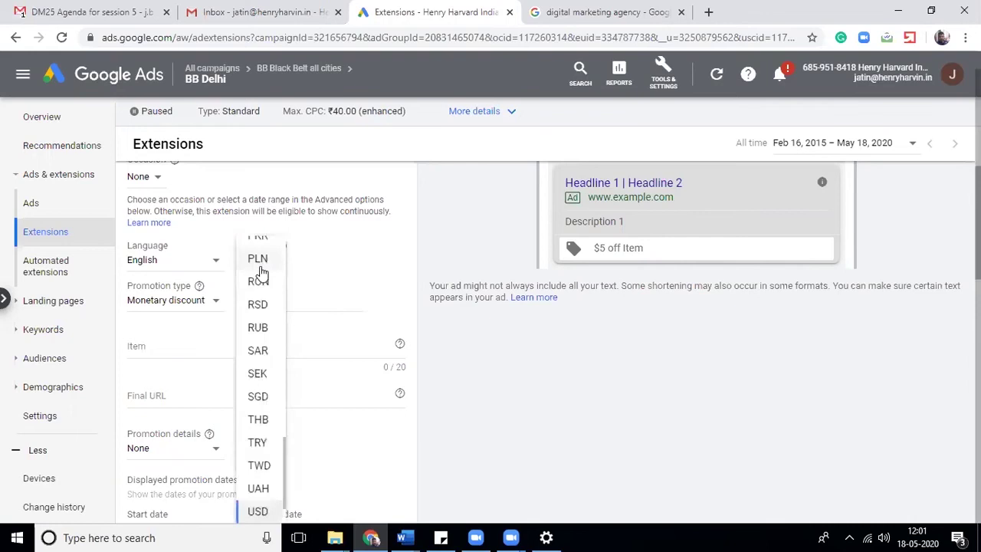
pyautogui.scroll(4, 262, 272)
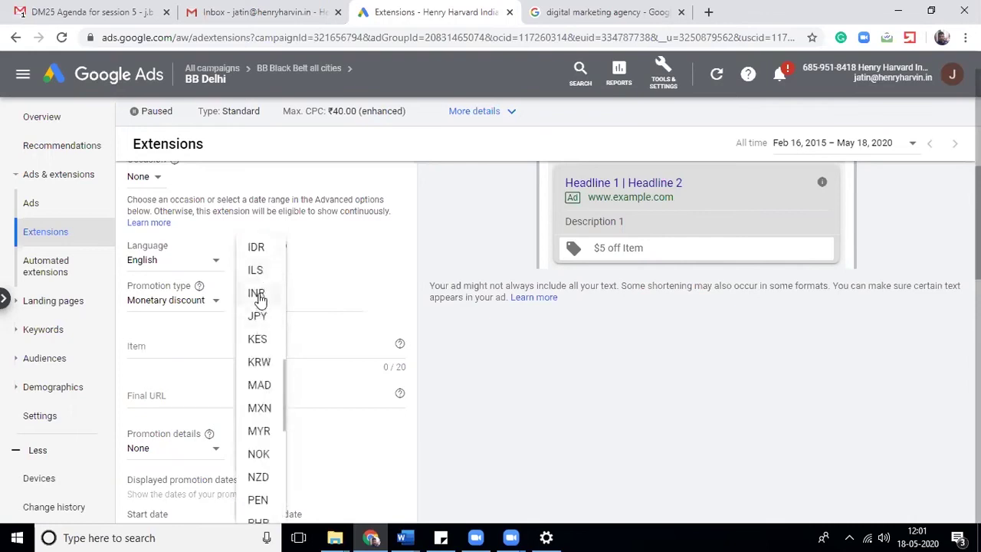
pyautogui.click(258, 294)
# - Change the promotion to an Up to monetary discount of 100000
pyautogui.click(150, 307)
pyautogui.click(170, 363)
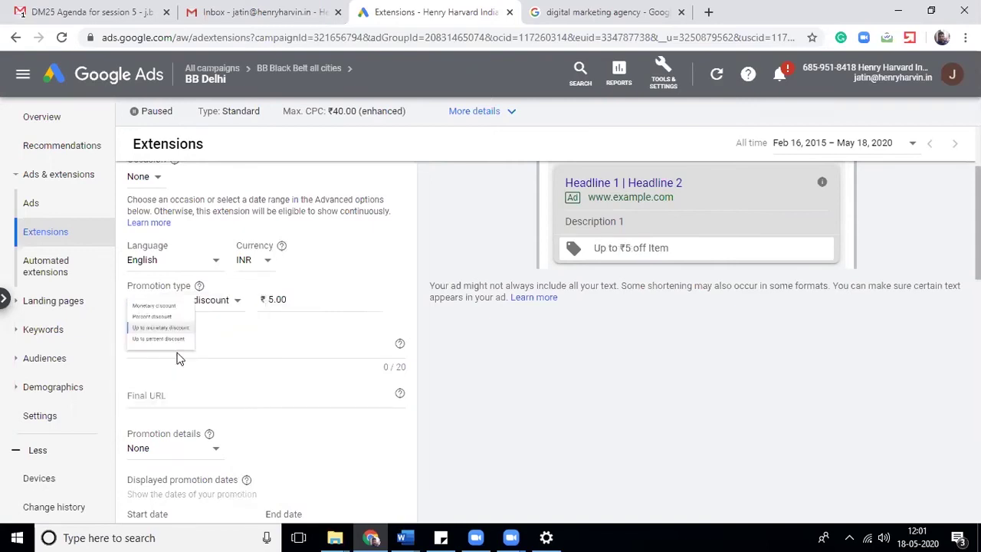
pyautogui.moveTo(268, 299); pyautogui.dragTo(367, 305)
pyautogui.write('100000')
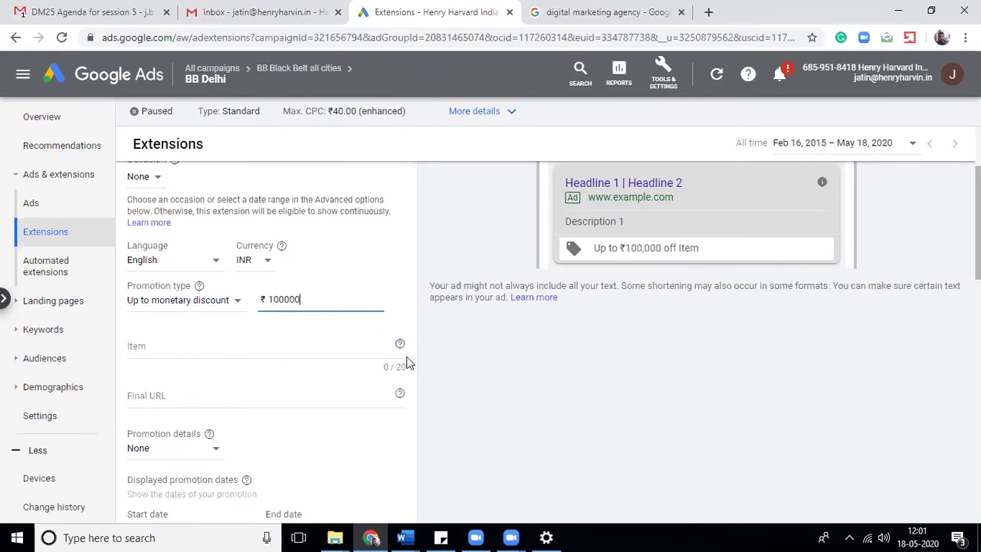
pyautogui.click(331, 350)
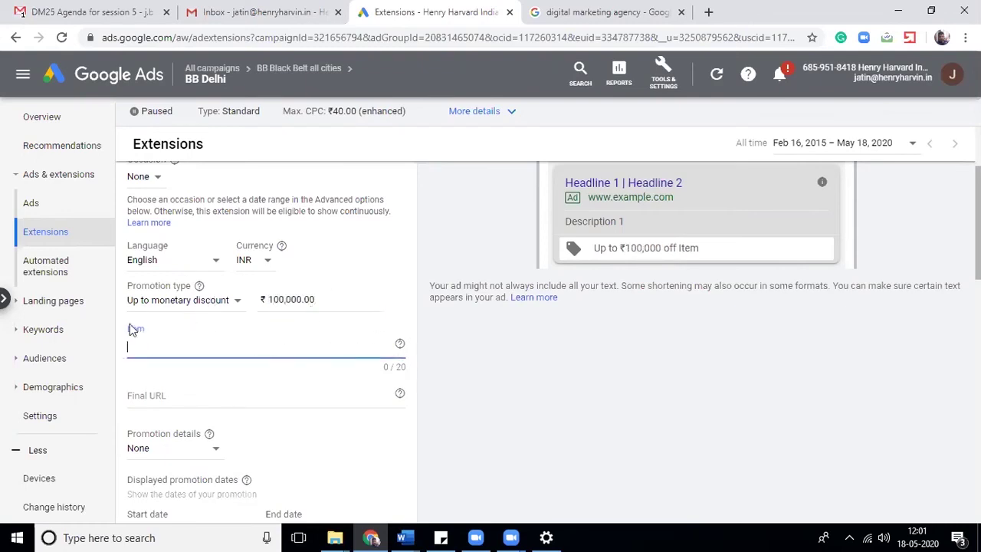
# - Switch to an Up to percent discount of 80, previewing 'Up to 80% off Item'
pyautogui.click(160, 299)
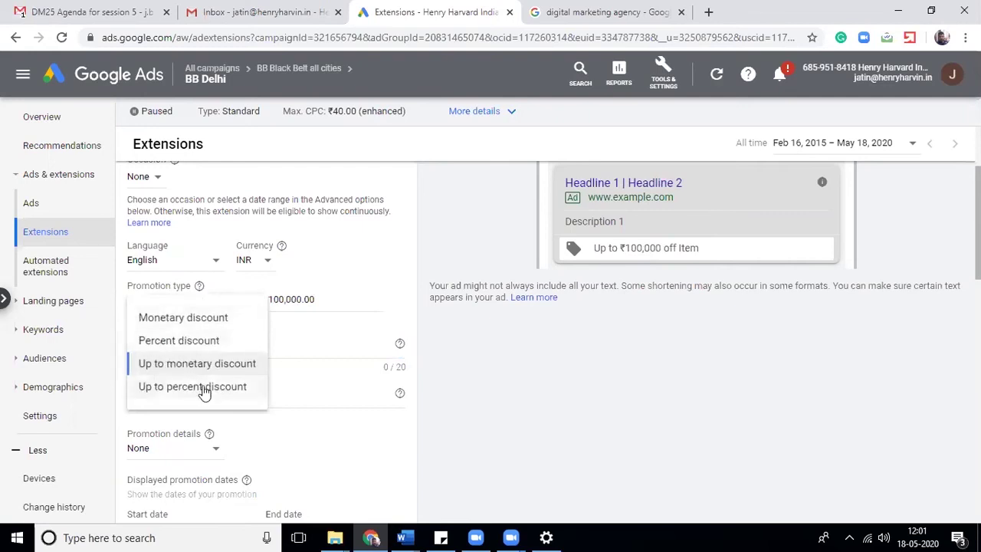
pyautogui.click(204, 387)
pyautogui.click(263, 303)
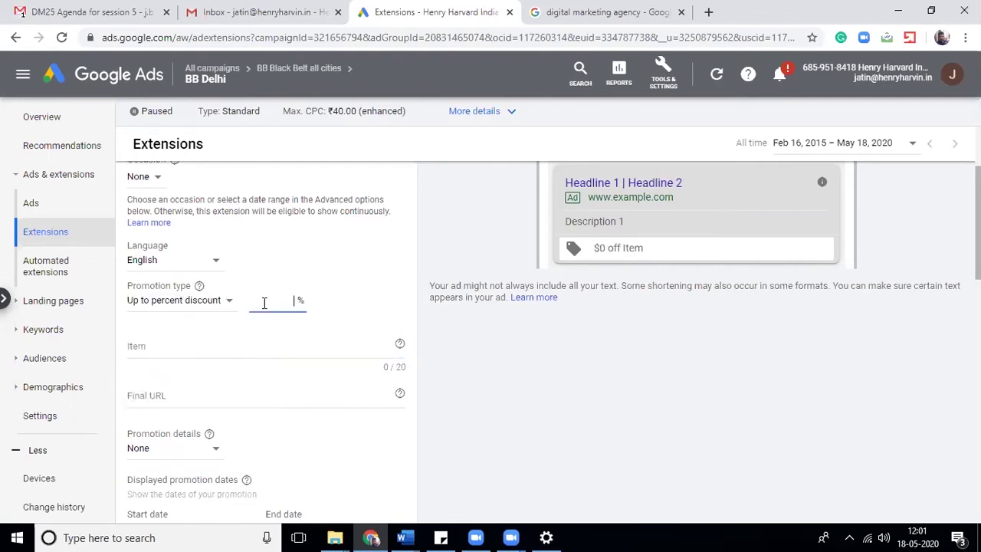
pyautogui.write('80')
pyautogui.click(404, 309)
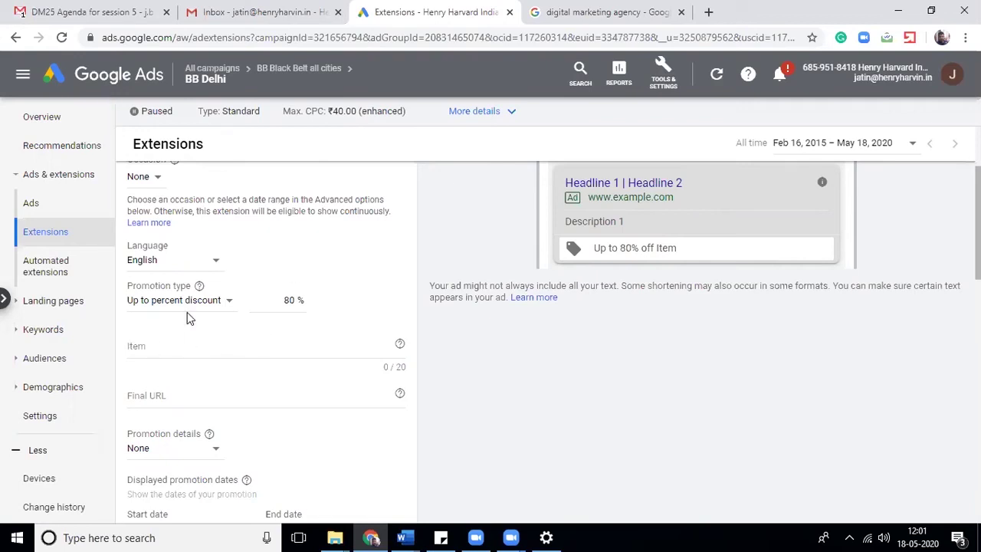
pyautogui.click(197, 347)
pyautogui.click(215, 395)
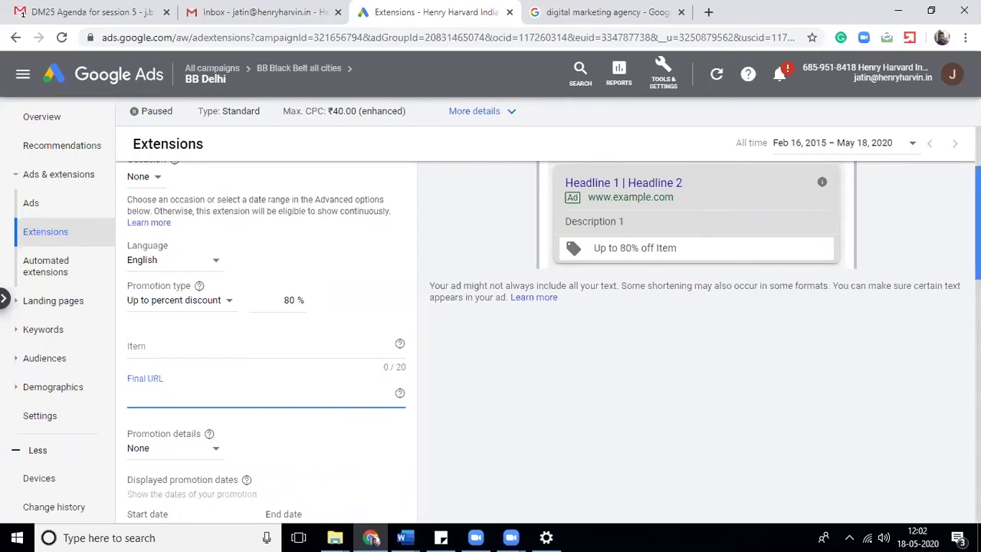
pyautogui.scroll(-1, 490, 306)
pyautogui.scroll(-3, 460, 368)
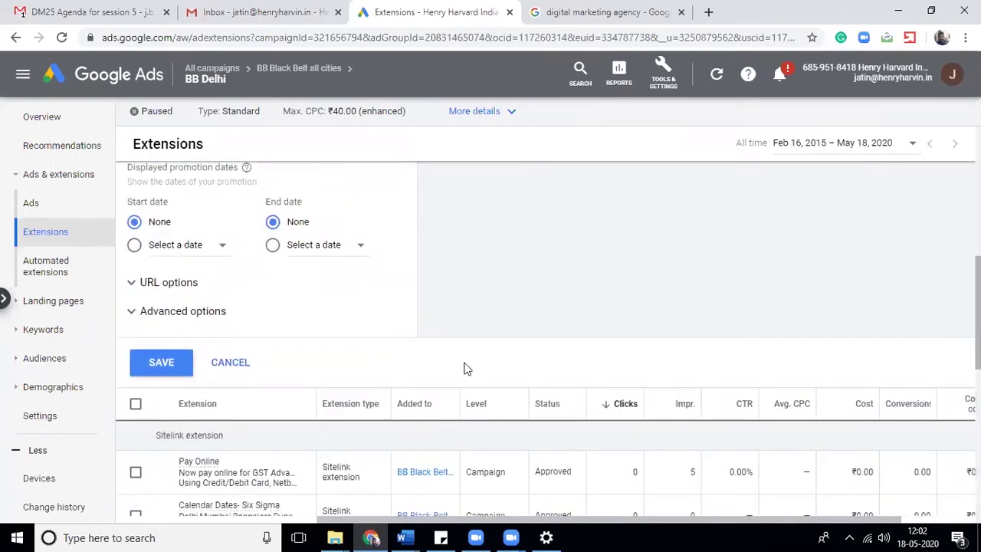
# - Cancel the promotion extension draft and sort the extensions table by Status, then reverse it
pyautogui.click(232, 363)
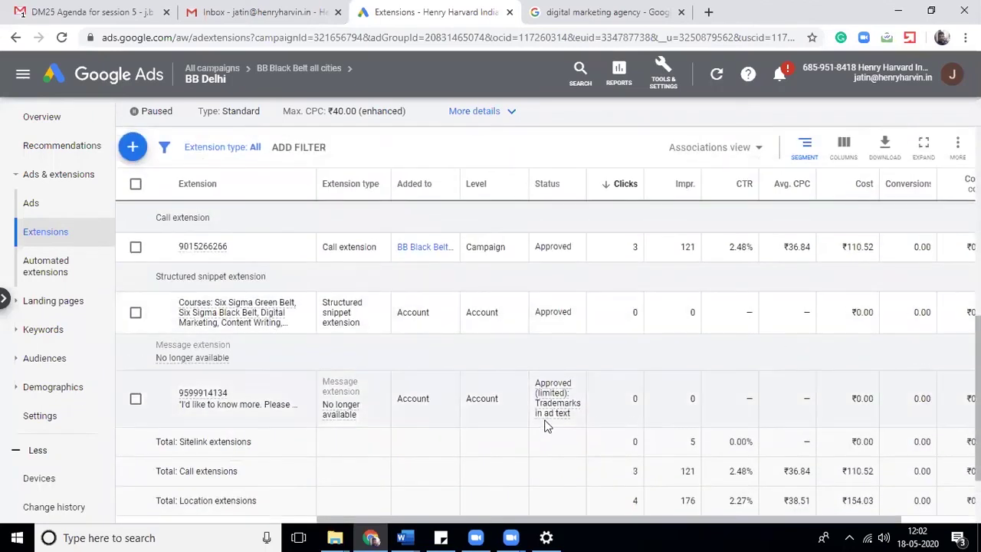
pyautogui.moveTo(547, 424)
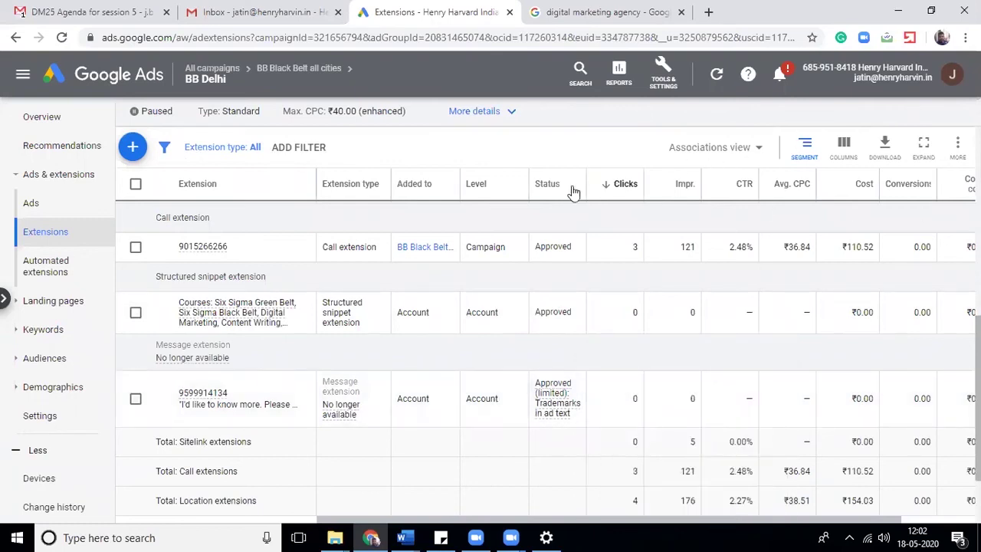
pyautogui.click(560, 192)
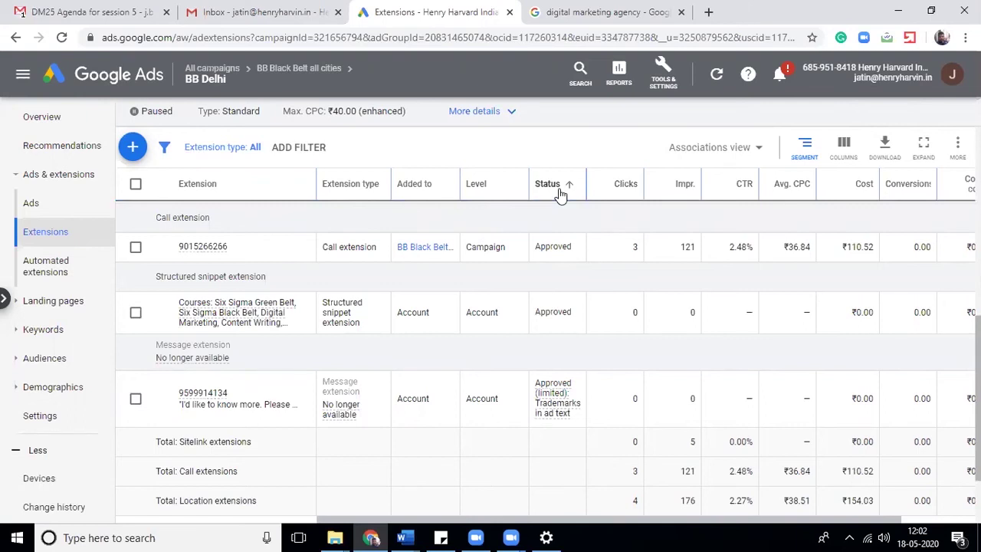
pyautogui.click(559, 191)
# - Return to the top of the page and open the All campaigns breadcrumb
pyautogui.moveTo(977, 383); pyautogui.dragTo(978, 316)
pyautogui.press('Home')
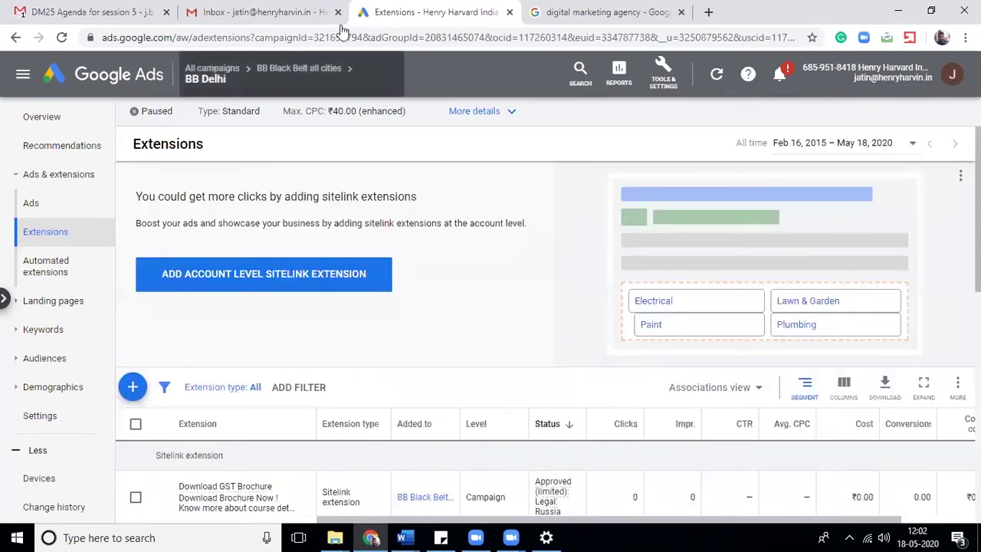
pyautogui.moveTo(228, 70)
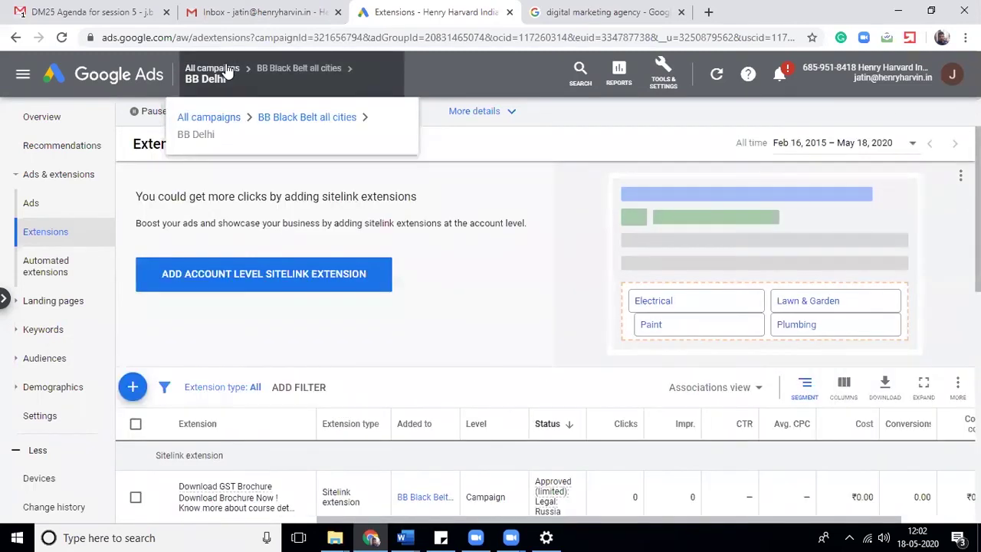
pyautogui.click(228, 70)
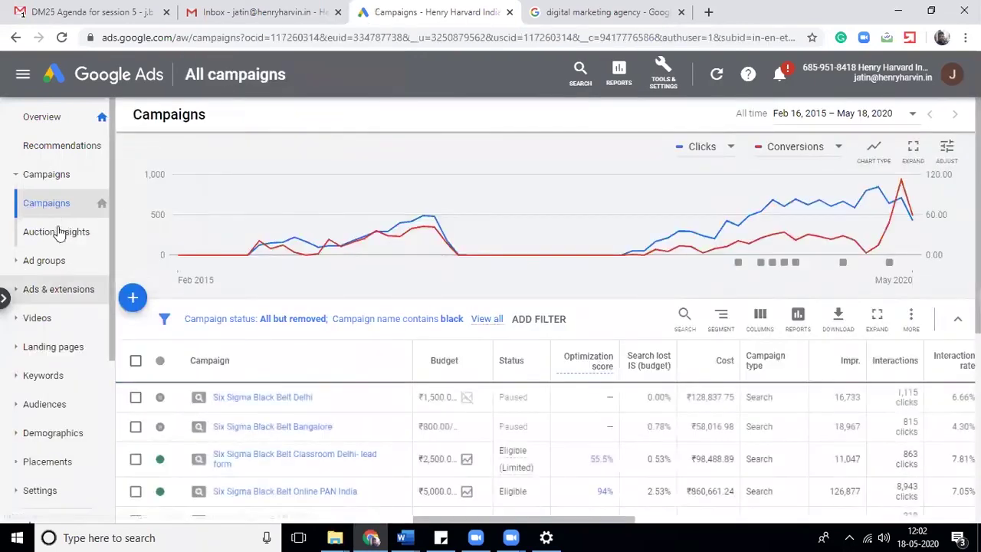
# - Filter the account-wide Extensions table to Disapproved status and review the rejected sitelinks' reasons
pyautogui.click(20, 295)
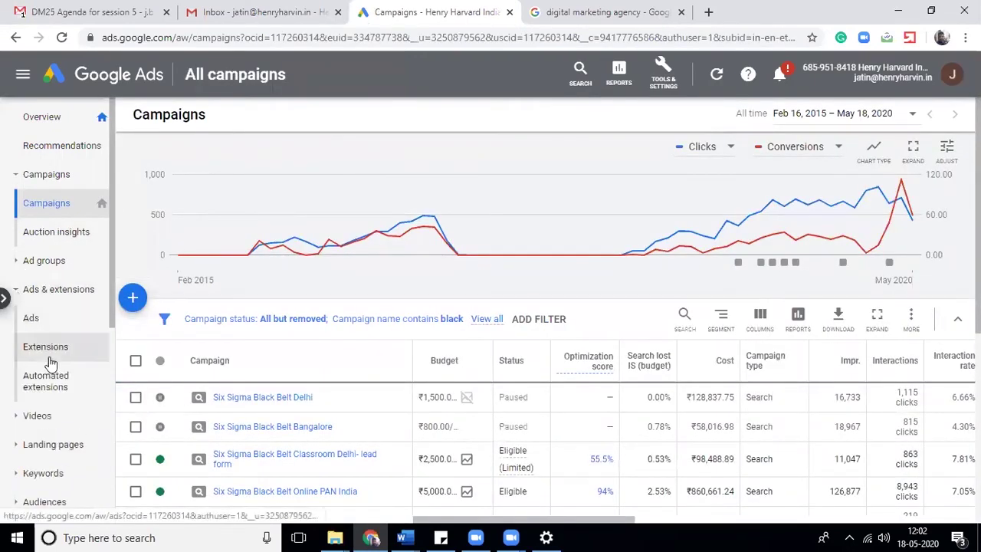
pyautogui.click(35, 347)
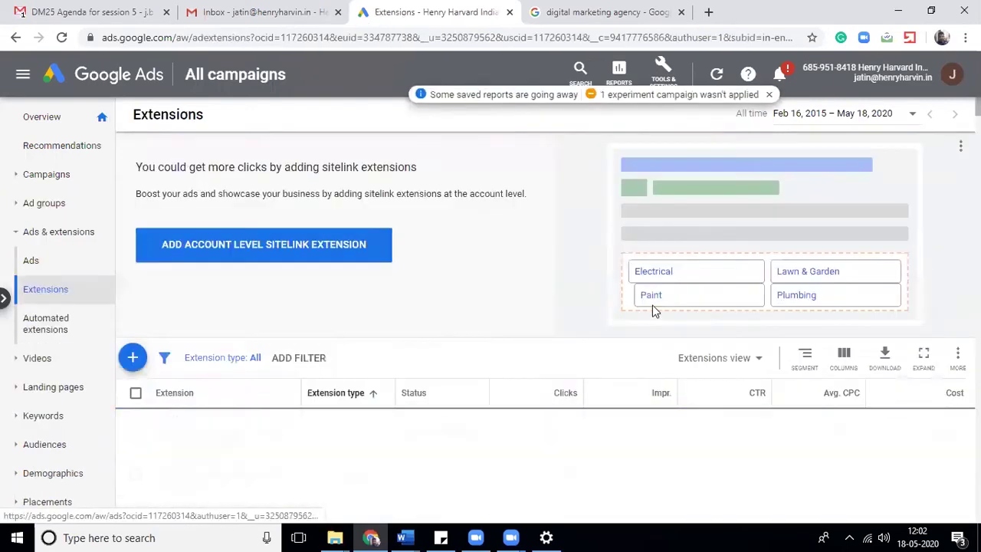
pyautogui.click(313, 364)
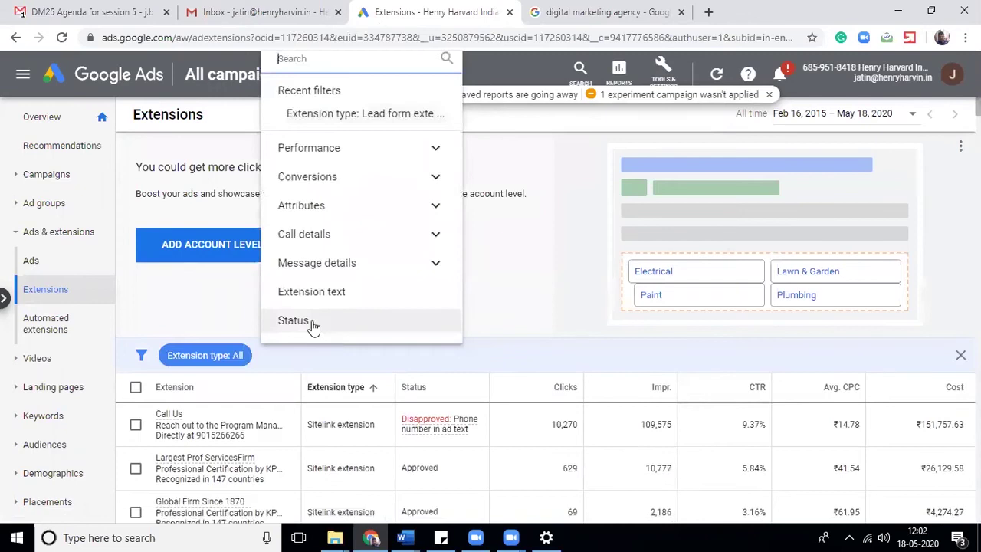
pyautogui.click(313, 323)
pyautogui.click(316, 283)
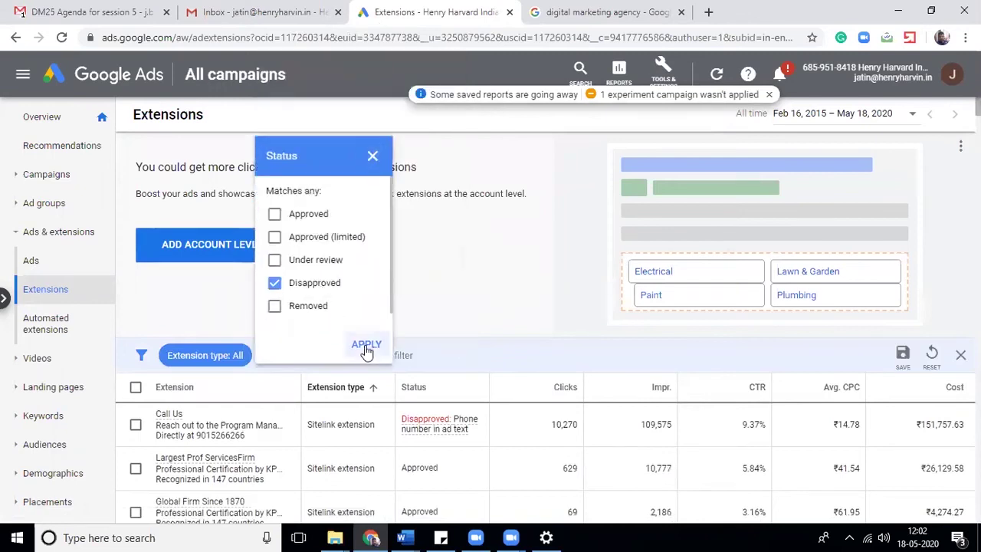
pyautogui.click(364, 345)
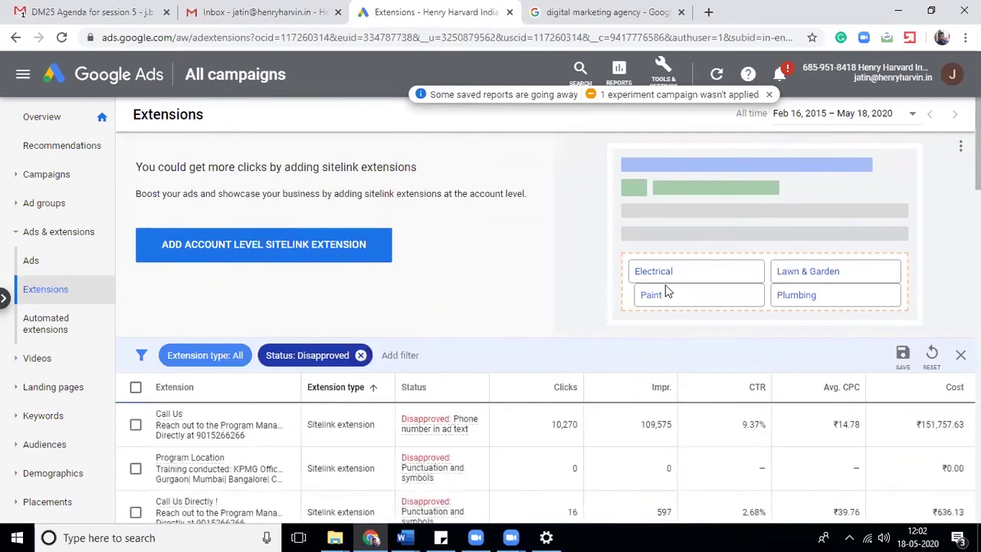
pyautogui.scroll(-3, 548, 310)
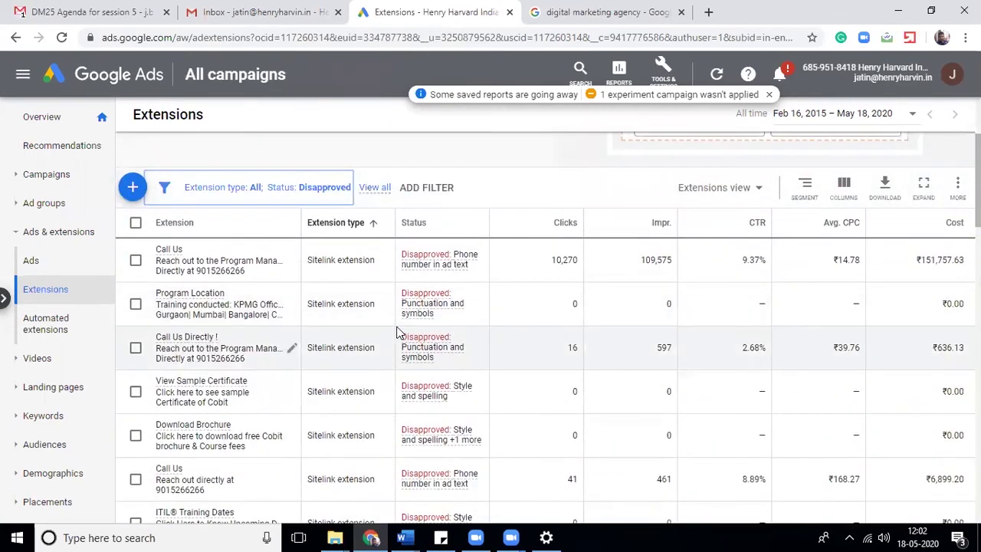
pyautogui.moveTo(416, 322)
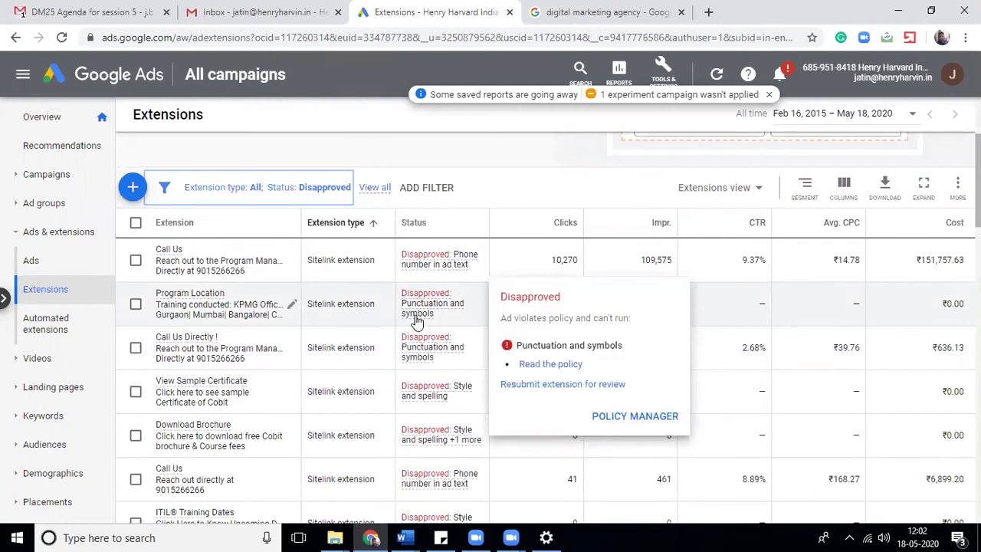
pyautogui.scroll(-10, 548, 344)
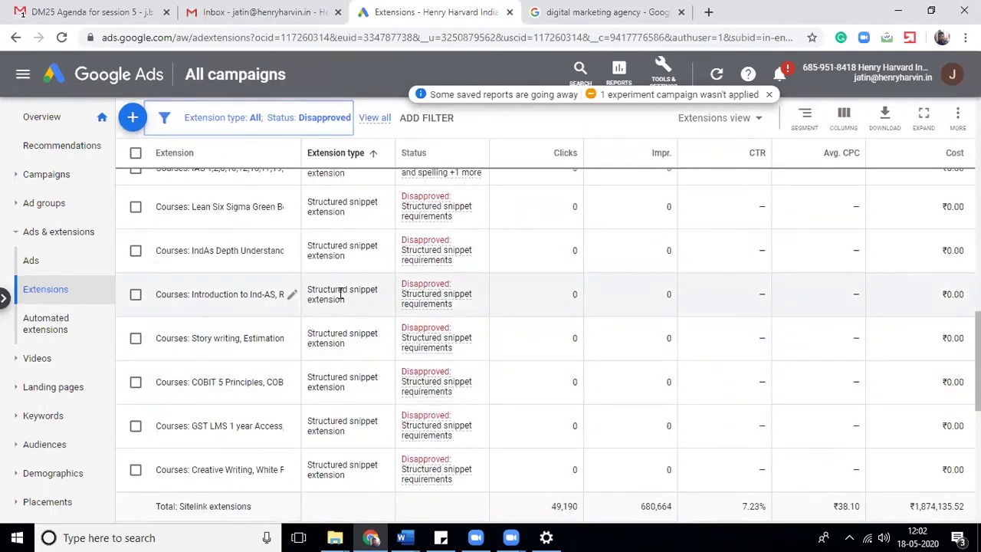
pyautogui.moveTo(977, 360); pyautogui.dragTo(977, 164)
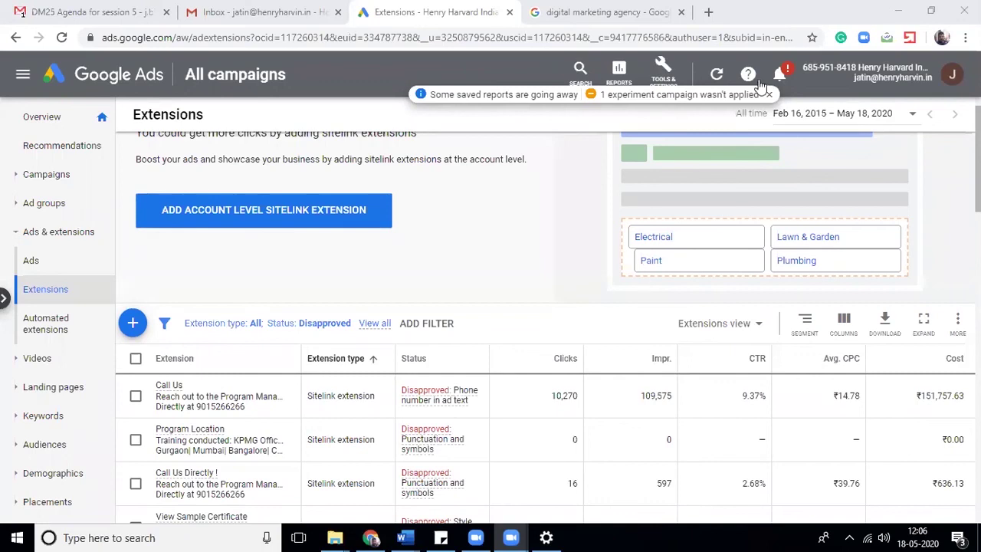
pyautogui.click(582, 9)
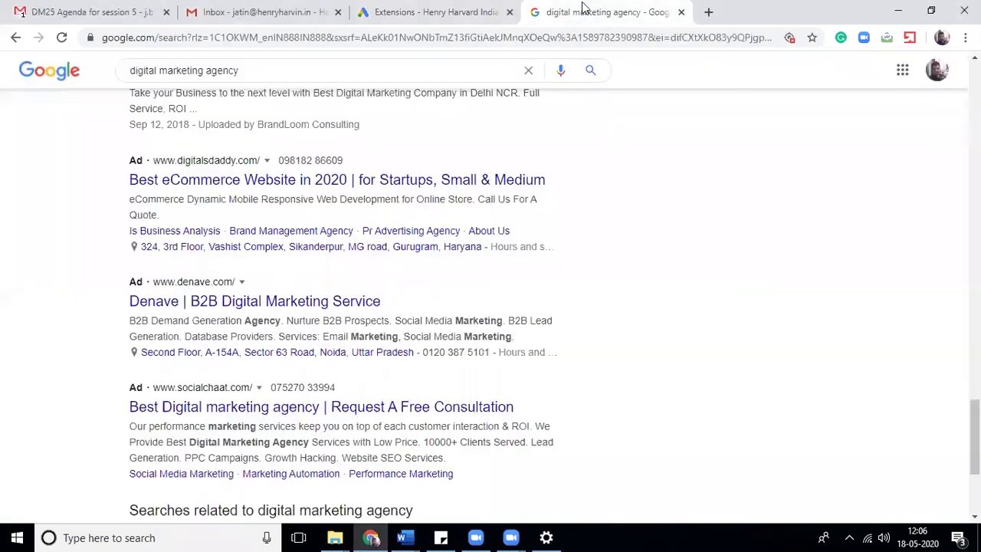